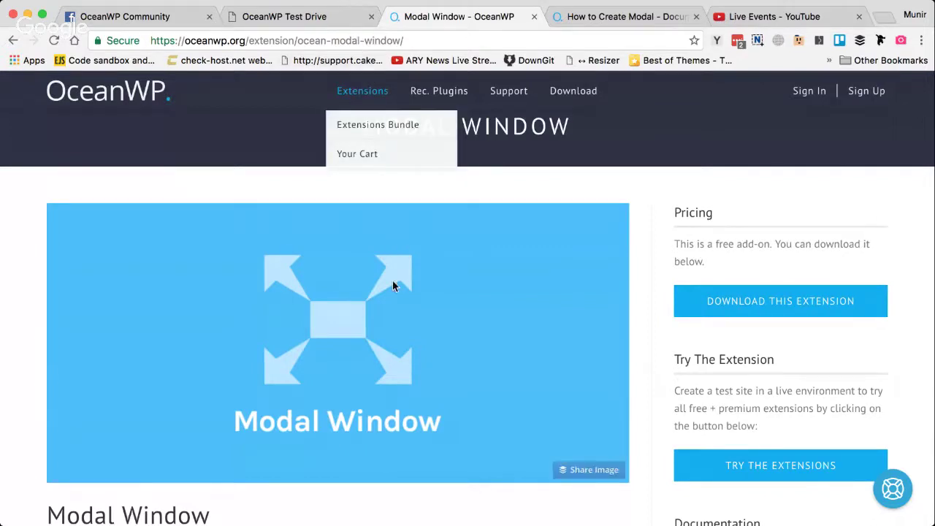
{"action": "scroll", "coordinate": [392, 282], "scroll_direction": "down", "scroll_amount": 1}
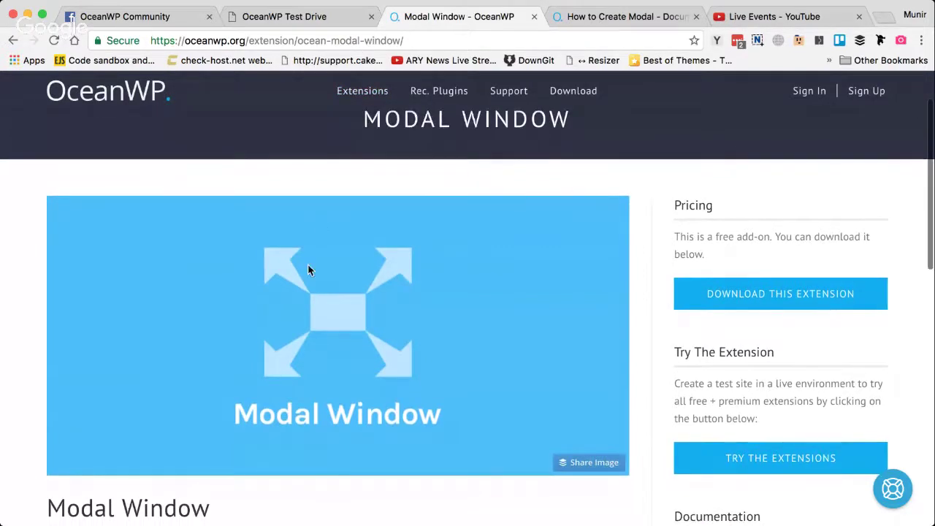
{"action": "scroll", "coordinate": [286, 305], "scroll_direction": "down", "scroll_amount": 2}
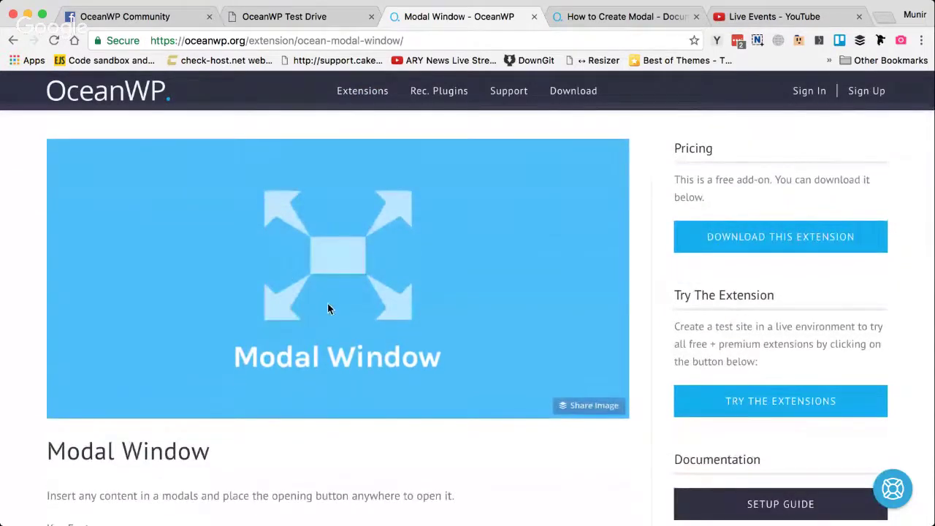
{"action": "scroll", "coordinate": [328, 310], "scroll_direction": "up", "scroll_amount": 1}
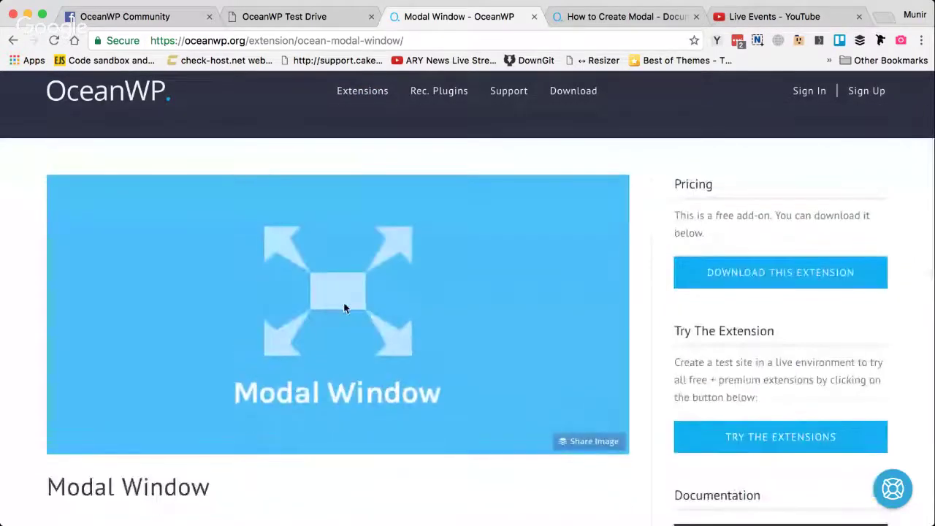
{"action": "scroll", "coordinate": [255, 374], "scroll_direction": "up", "scroll_amount": 2}
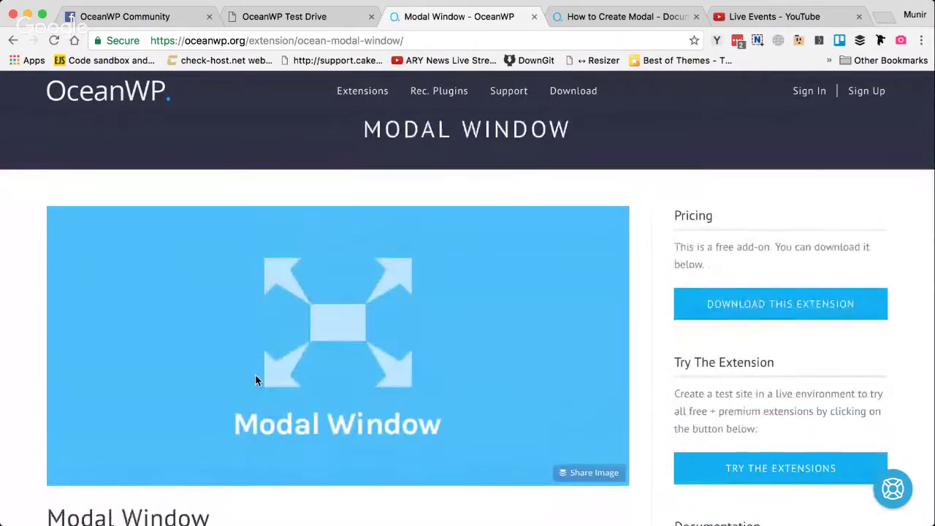
{"action": "scroll", "coordinate": [255, 379], "scroll_direction": "down", "scroll_amount": 1}
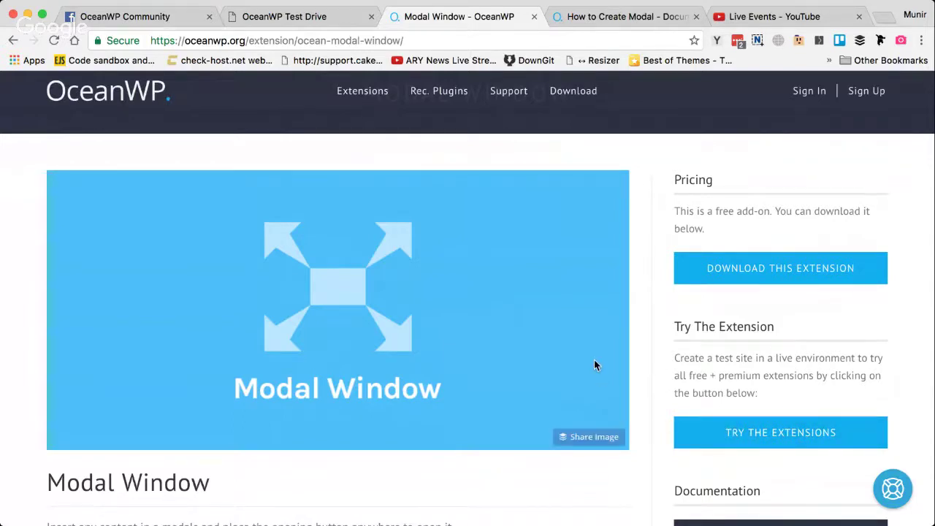
Open the live test site page for trying the extensions and replace the old OceanWP Test Drive tab with it
{"action": "scroll", "coordinate": [594, 360], "scroll_direction": "up", "scroll_amount": 2}
{"action": "scroll", "coordinate": [594, 360], "scroll_direction": "down", "scroll_amount": 1}
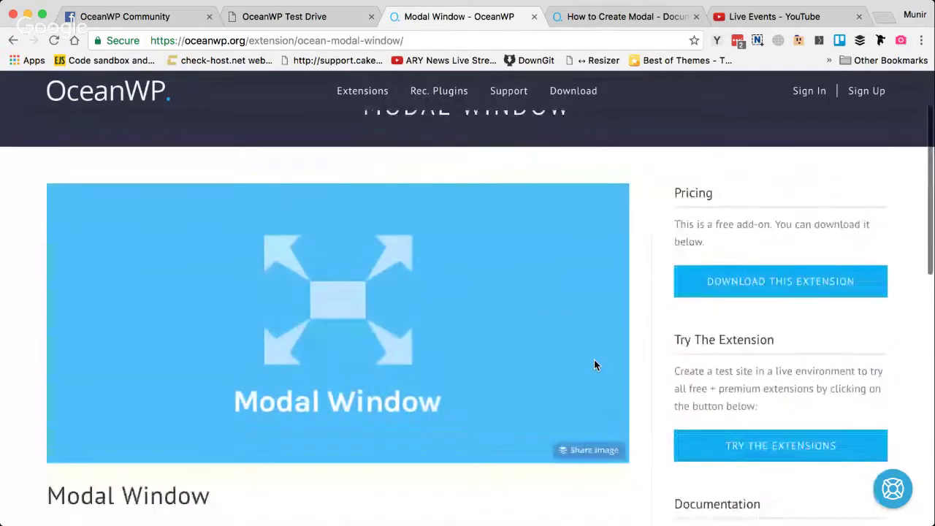
{"action": "left_click", "coordinate": [747, 450]}
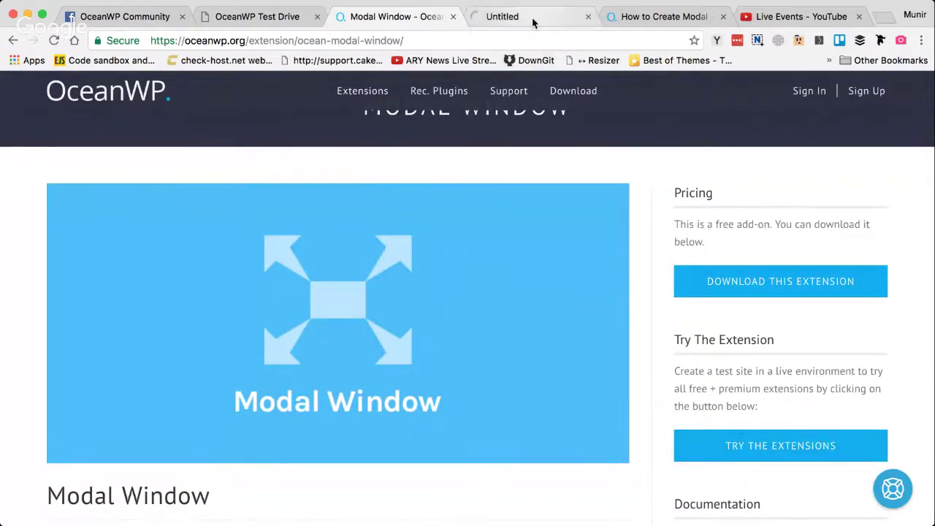
{"action": "left_click_drag", "start_coordinate": [532, 23], "coordinate": [314, 17]}
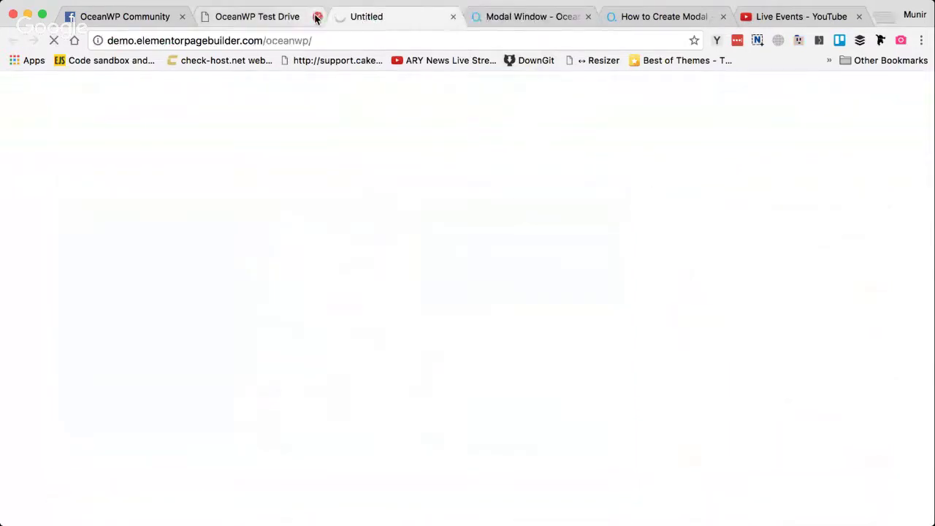
{"action": "left_click", "coordinate": [317, 16]}
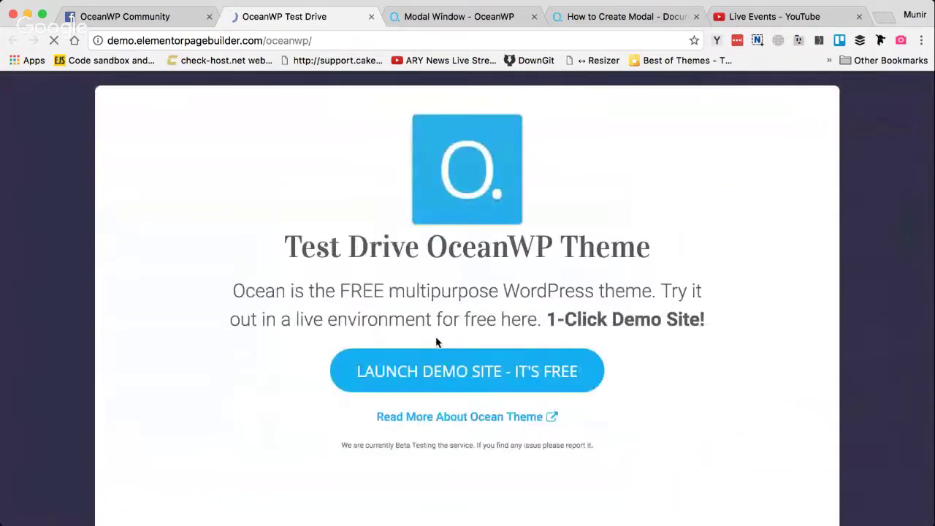
Request a free OceanWP demo site with the user's e-mail address, close the form and open the new site's WordPress dashboard
{"action": "left_click", "coordinate": [438, 374]}
{"action": "left_click", "coordinate": [353, 265]}
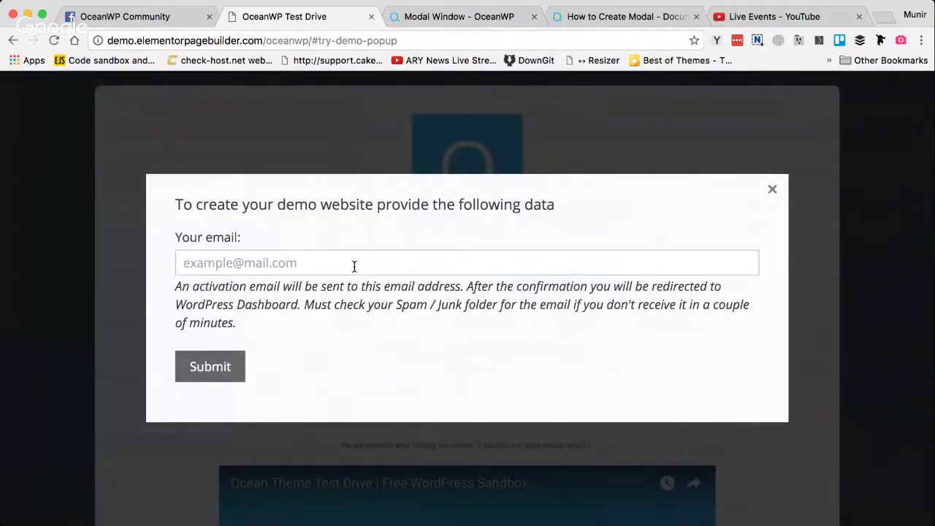
{"action": "type", "text": "munir"}
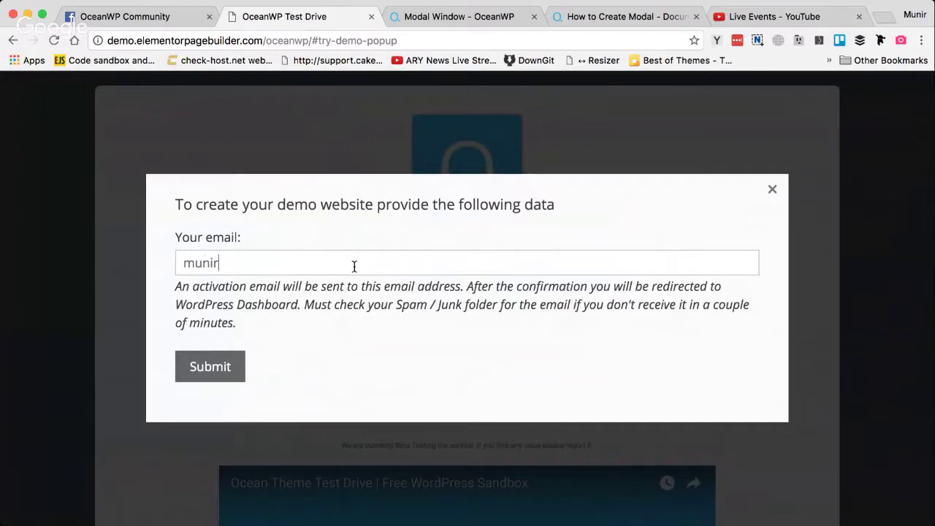
{"action": "key", "text": "Down"}
{"action": "key", "text": "Return"}
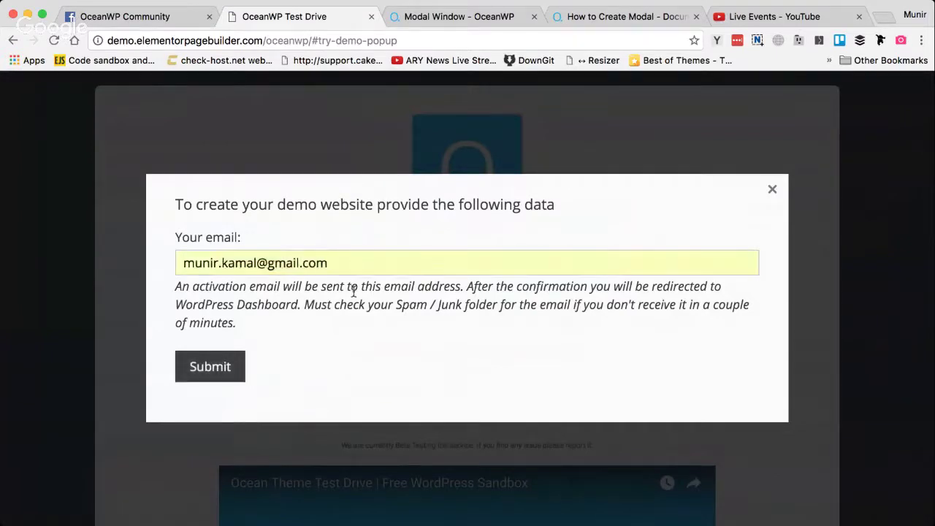
{"action": "left_click", "coordinate": [219, 365]}
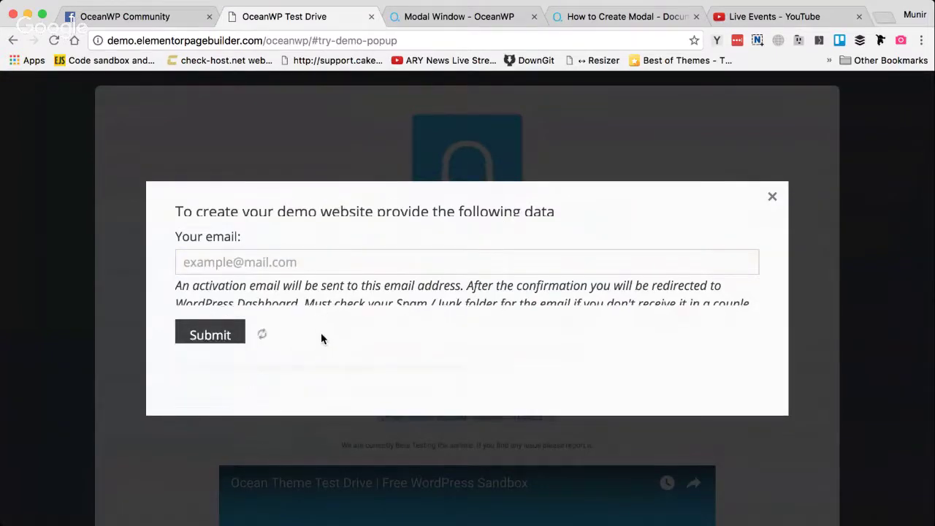
{"action": "left_click", "coordinate": [774, 272]}
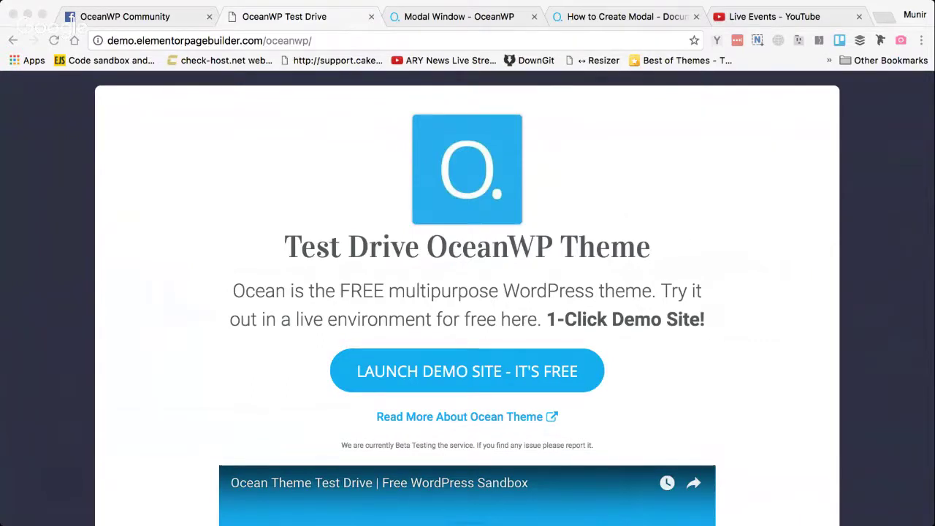
{"action": "left_click", "coordinate": [467, 371]}
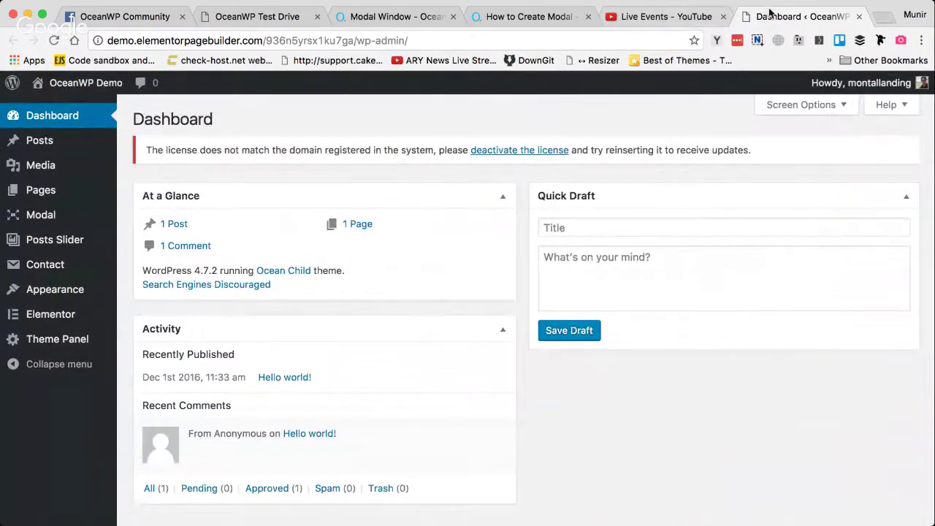
Return to the Modal Window extension page and examine its description, key features and screenshots
{"action": "left_click", "coordinate": [415, 21]}
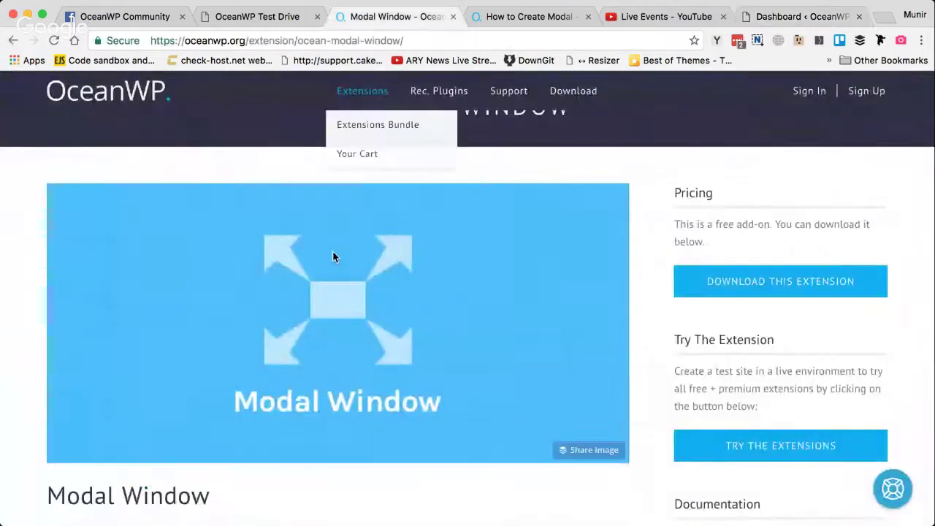
{"action": "scroll", "coordinate": [332, 257], "scroll_direction": "down", "scroll_amount": 1}
{"action": "scroll", "coordinate": [506, 271], "scroll_direction": "up", "scroll_amount": 3}
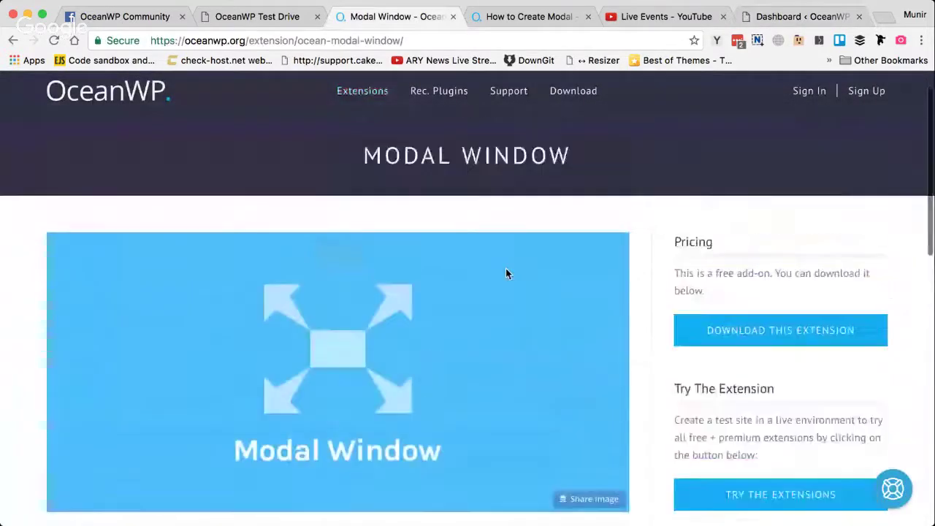
{"action": "scroll", "coordinate": [505, 272], "scroll_direction": "down", "scroll_amount": 6}
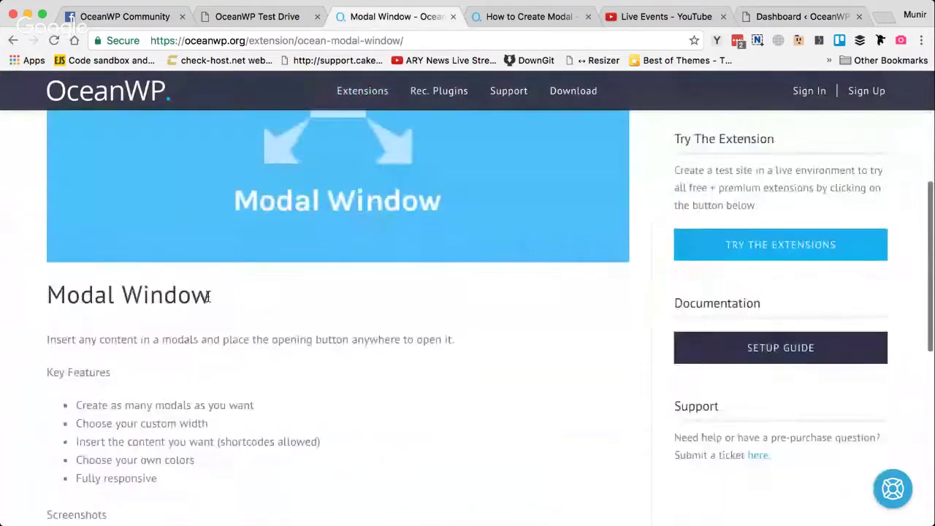
{"action": "scroll", "coordinate": [125, 333], "scroll_direction": "down", "scroll_amount": 2}
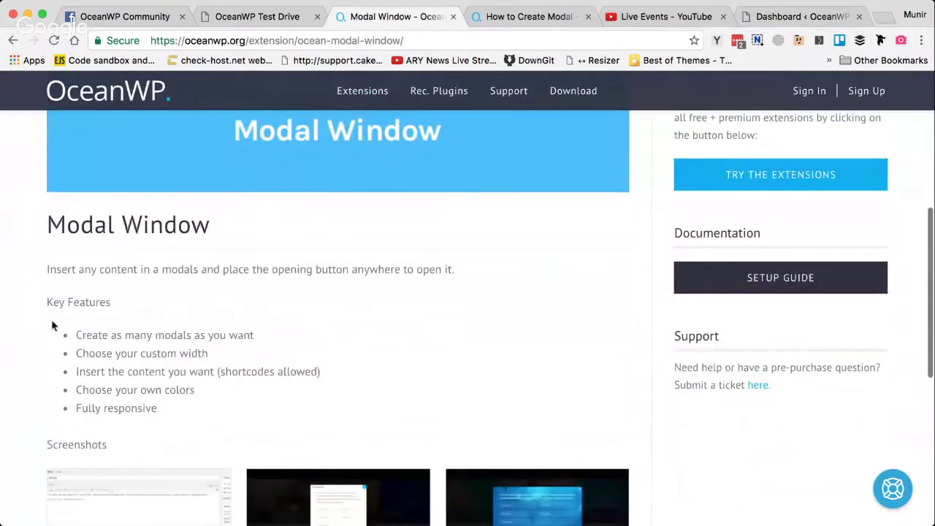
{"action": "scroll", "coordinate": [102, 344], "scroll_direction": "down", "scroll_amount": 2}
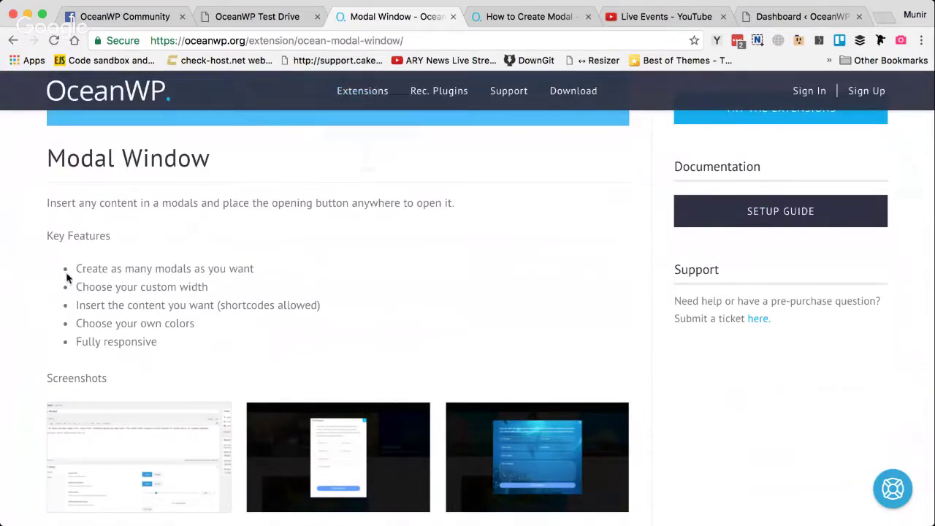
{"action": "left_click_drag", "start_coordinate": [81, 269], "coordinate": [200, 274]}
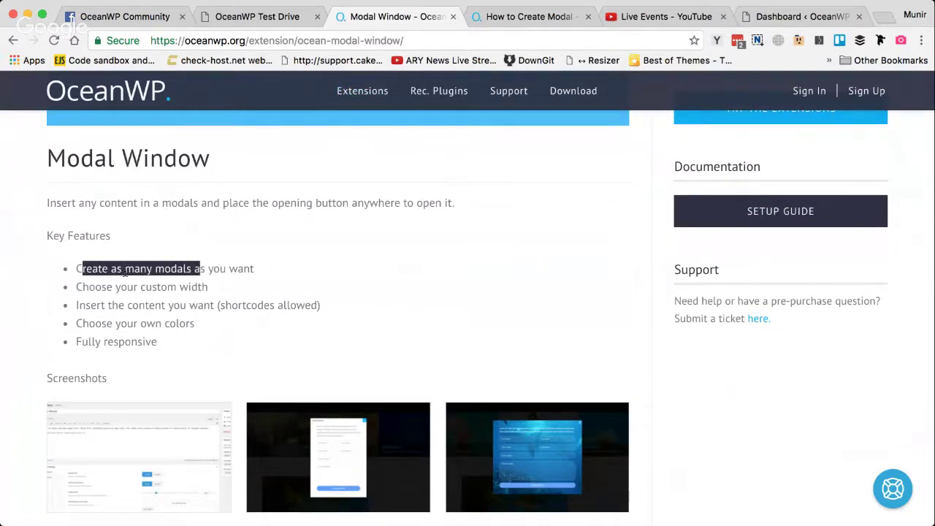
{"action": "triple_click", "coordinate": [216, 270]}
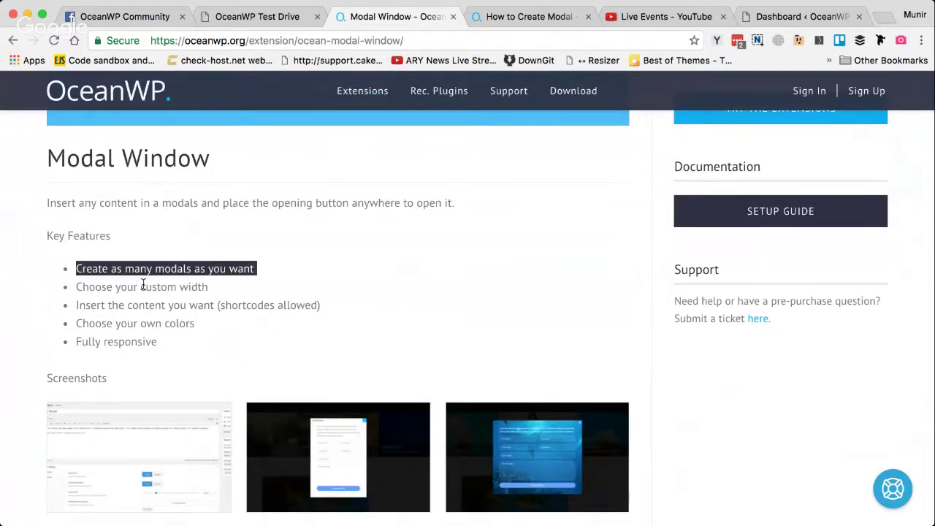
{"action": "left_click_drag", "start_coordinate": [104, 288], "coordinate": [194, 290]}
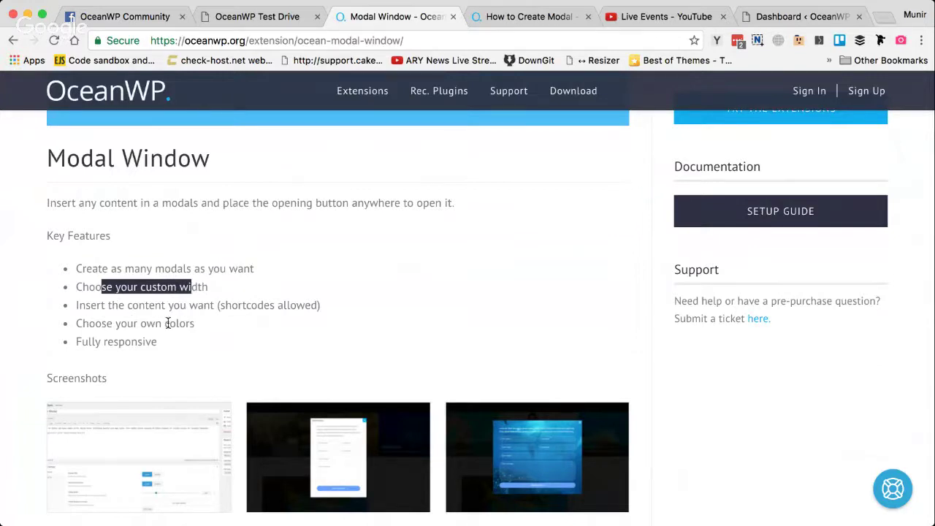
{"action": "scroll", "coordinate": [156, 386], "scroll_direction": "down", "scroll_amount": 4}
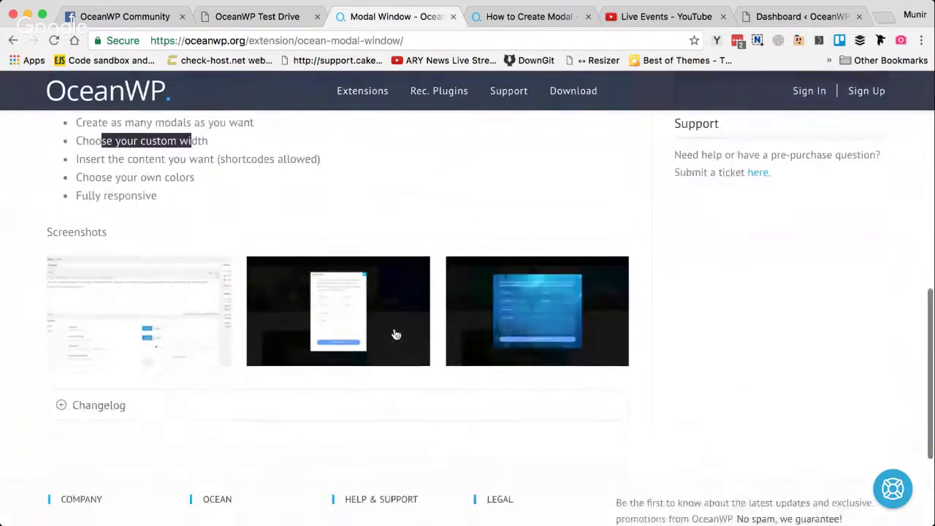
{"action": "scroll", "coordinate": [553, 328], "scroll_direction": "up", "scroll_amount": 8}
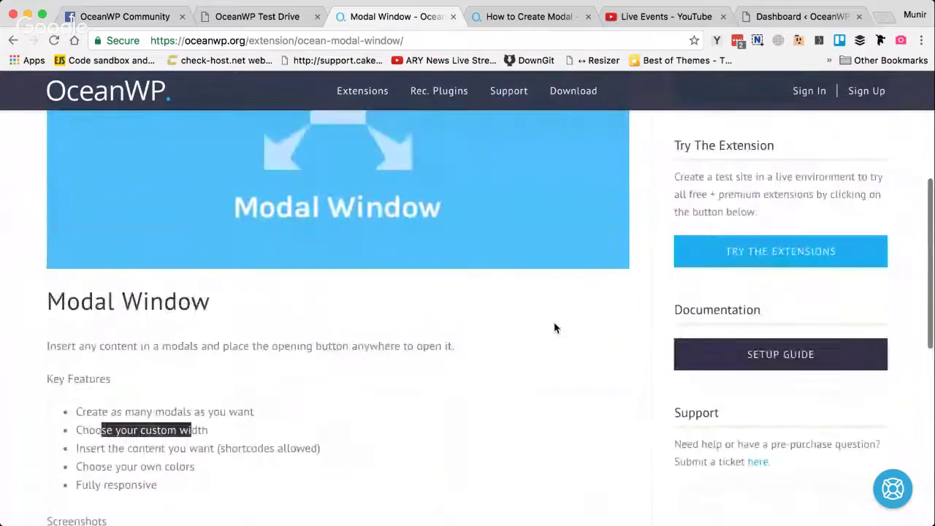
{"action": "scroll", "coordinate": [552, 336], "scroll_direction": "down", "scroll_amount": 3}
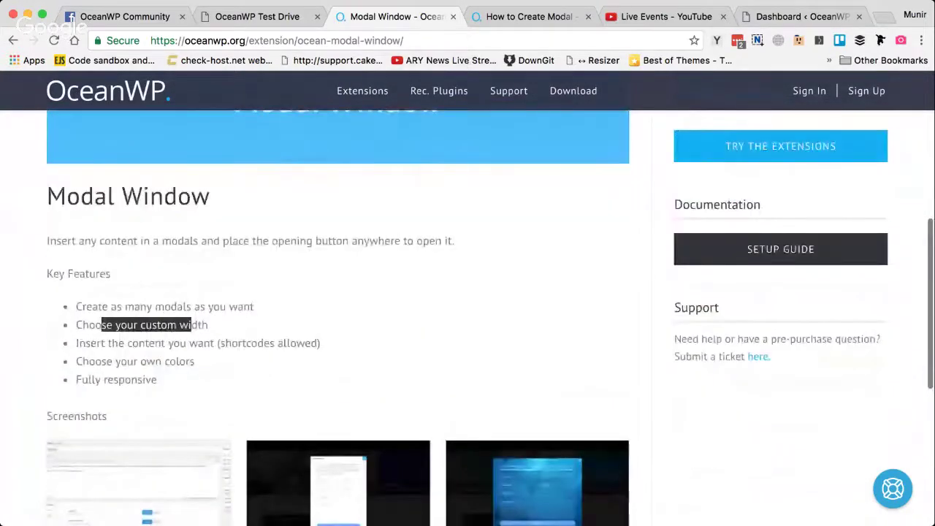
Look through the How to Create Modal documentation article, including its section on placing the link, and return to the extension page
{"action": "left_click", "coordinate": [510, 16]}
{"action": "scroll", "coordinate": [334, 135], "scroll_direction": "up", "scroll_amount": 7}
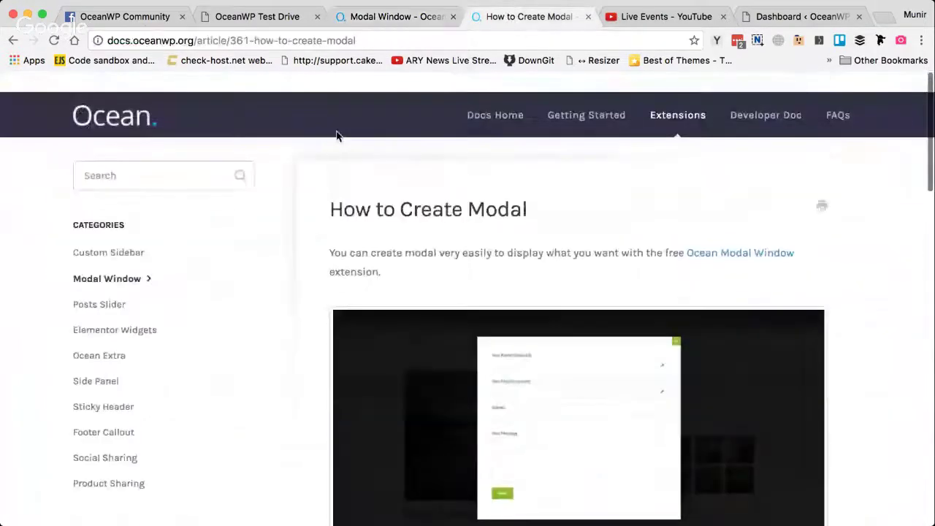
{"action": "scroll", "coordinate": [336, 136], "scroll_direction": "down", "scroll_amount": 1}
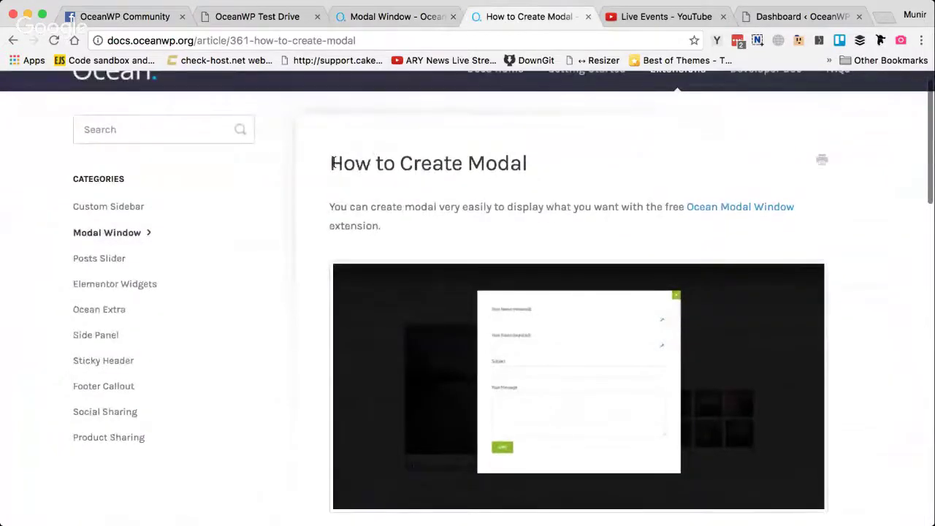
{"action": "scroll", "coordinate": [436, 153], "scroll_direction": "up", "scroll_amount": 1}
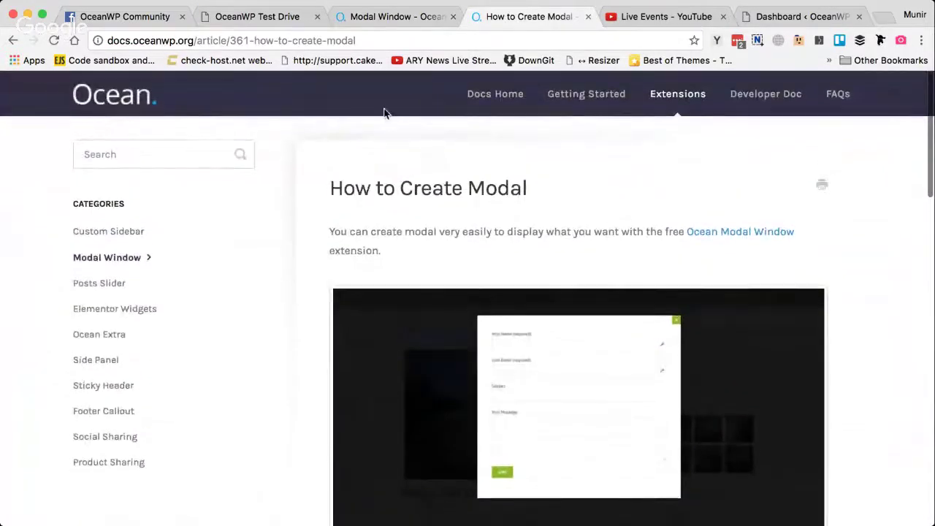
{"action": "scroll", "coordinate": [299, 227], "scroll_direction": "down", "scroll_amount": 1}
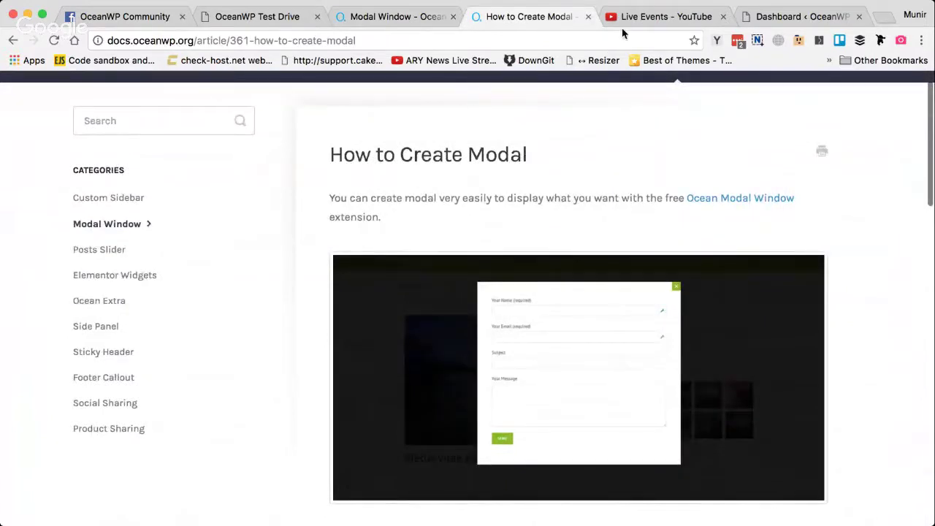
{"action": "scroll", "coordinate": [396, 226], "scroll_direction": "down", "scroll_amount": 2}
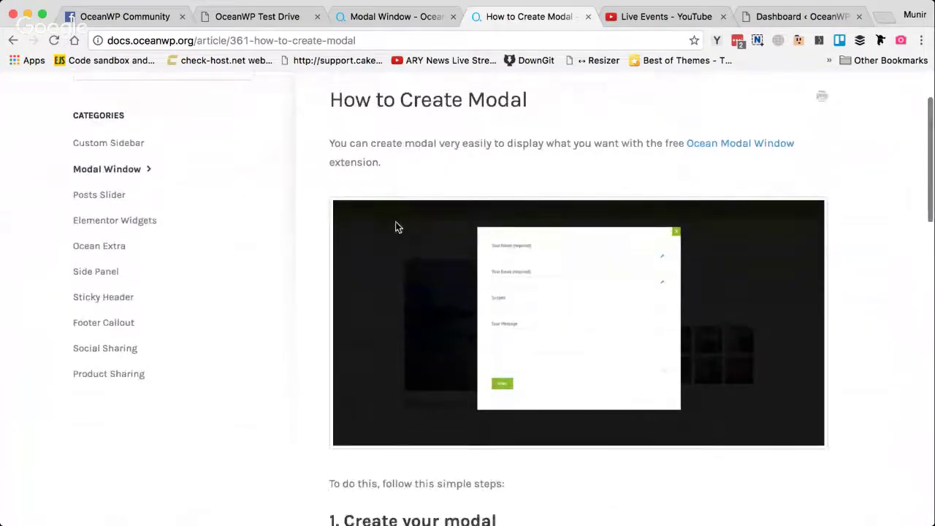
{"action": "scroll", "coordinate": [397, 228], "scroll_direction": "up", "scroll_amount": 2}
{"action": "scroll", "coordinate": [398, 227], "scroll_direction": "down", "scroll_amount": 15}
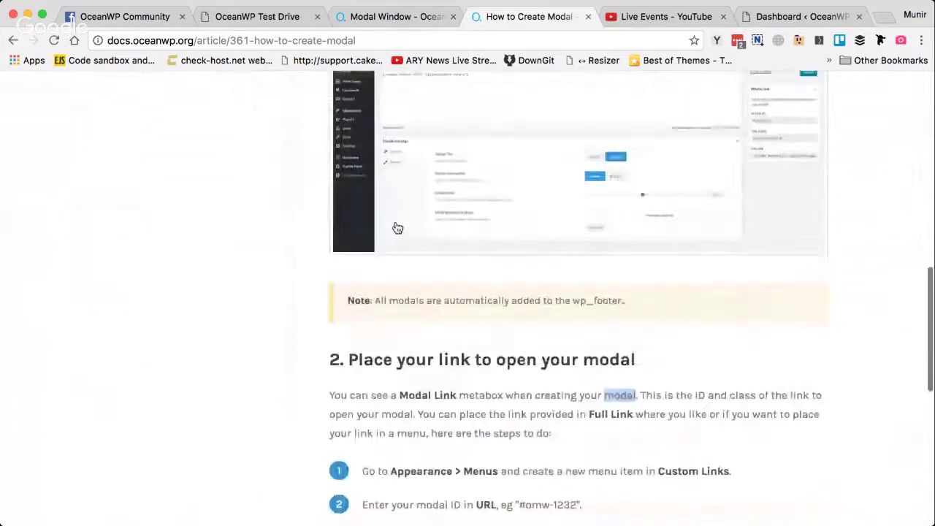
{"action": "scroll", "coordinate": [397, 228], "scroll_direction": "up", "scroll_amount": 15}
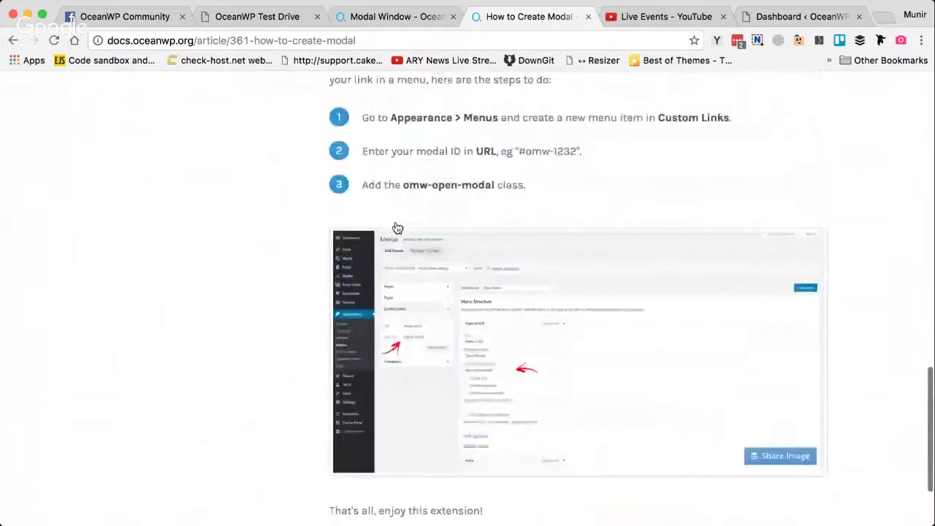
{"action": "scroll", "coordinate": [397, 228], "scroll_direction": "up", "scroll_amount": 2}
{"action": "scroll", "coordinate": [397, 226], "scroll_direction": "down", "scroll_amount": 1}
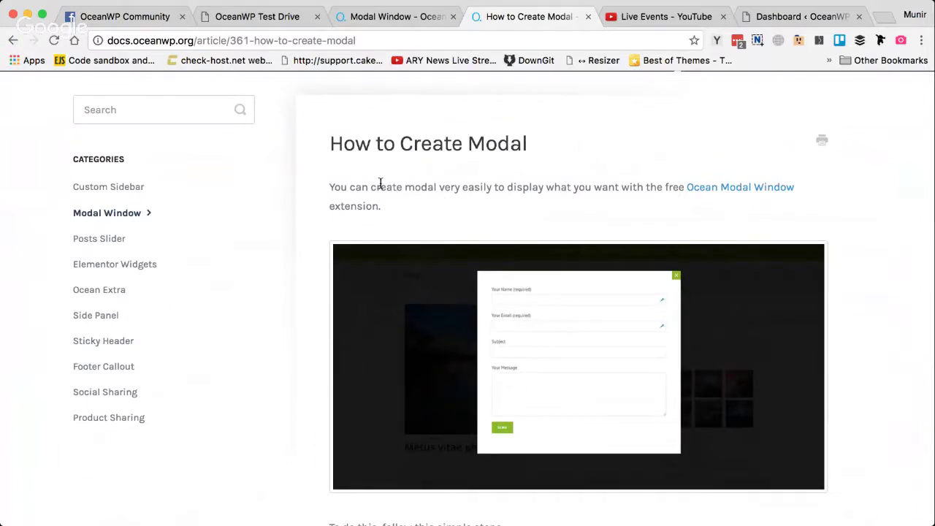
{"action": "left_click", "coordinate": [410, 18]}
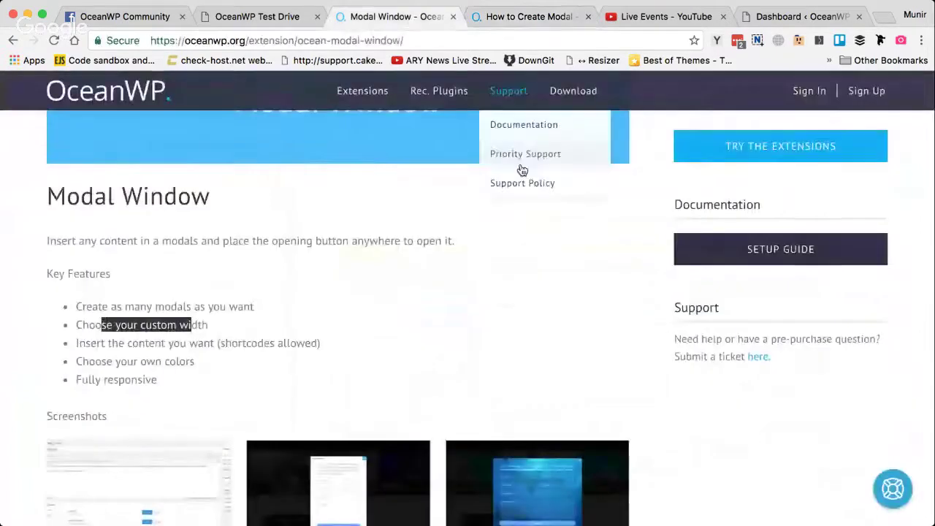
Review the Modal Window extension page again, including the How to Create Modal article's introduction and first section
{"action": "scroll", "coordinate": [438, 186], "scroll_direction": "up", "scroll_amount": 3}
{"action": "scroll", "coordinate": [439, 180], "scroll_direction": "up", "scroll_amount": 2}
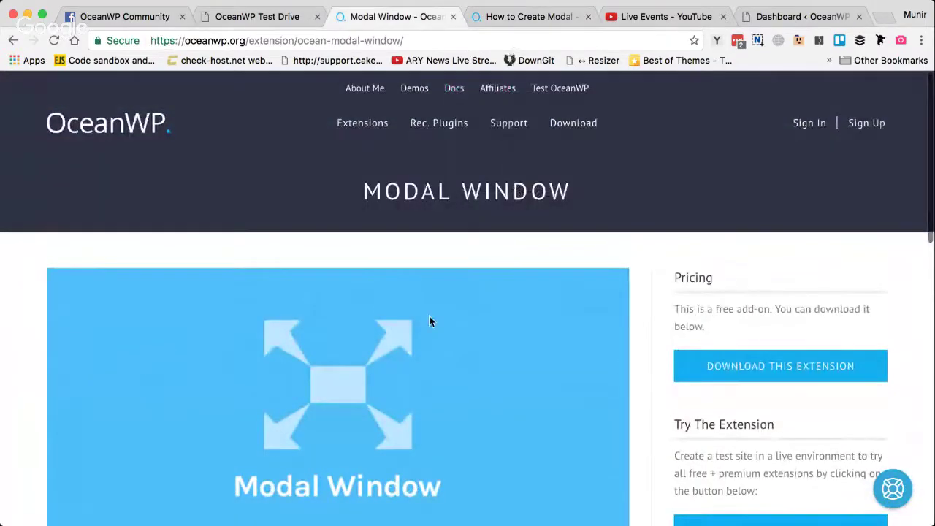
{"action": "scroll", "coordinate": [428, 314], "scroll_direction": "down", "scroll_amount": 3}
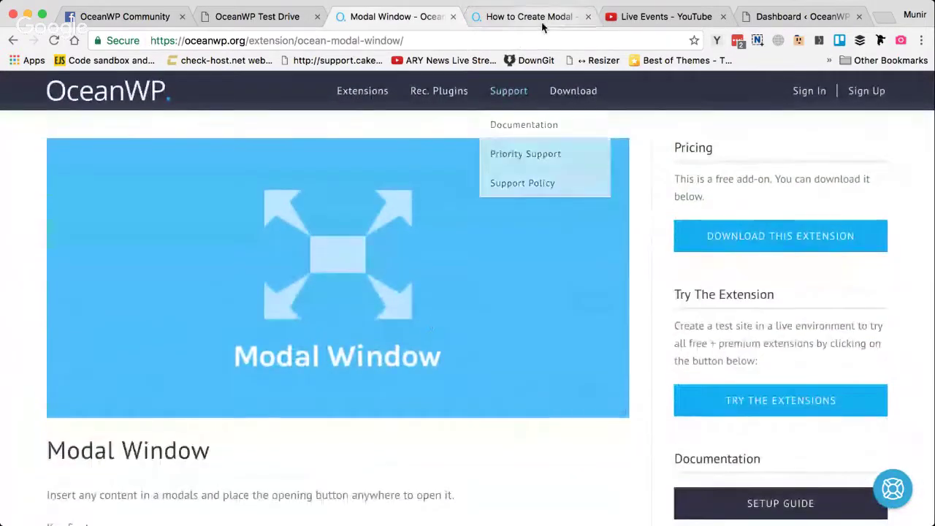
{"action": "left_click", "coordinate": [543, 25]}
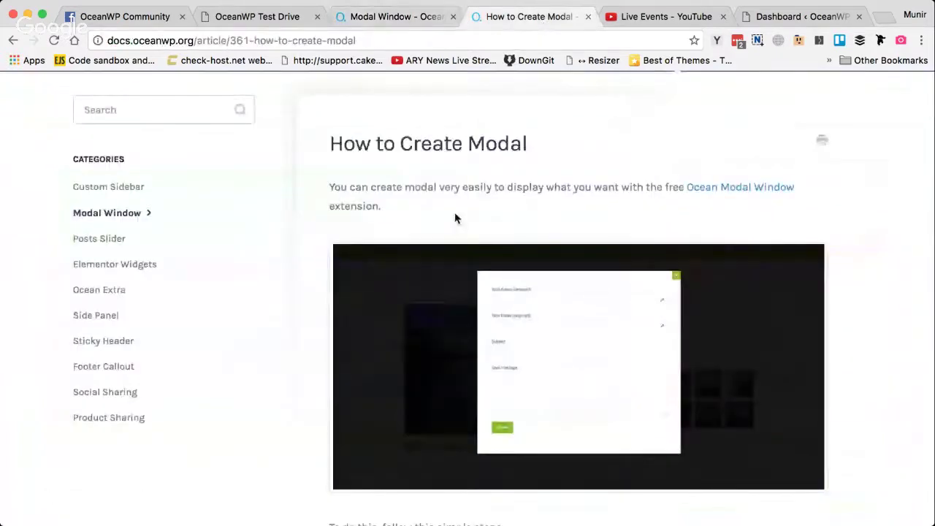
{"action": "scroll", "coordinate": [501, 298], "scroll_direction": "down", "scroll_amount": 5}
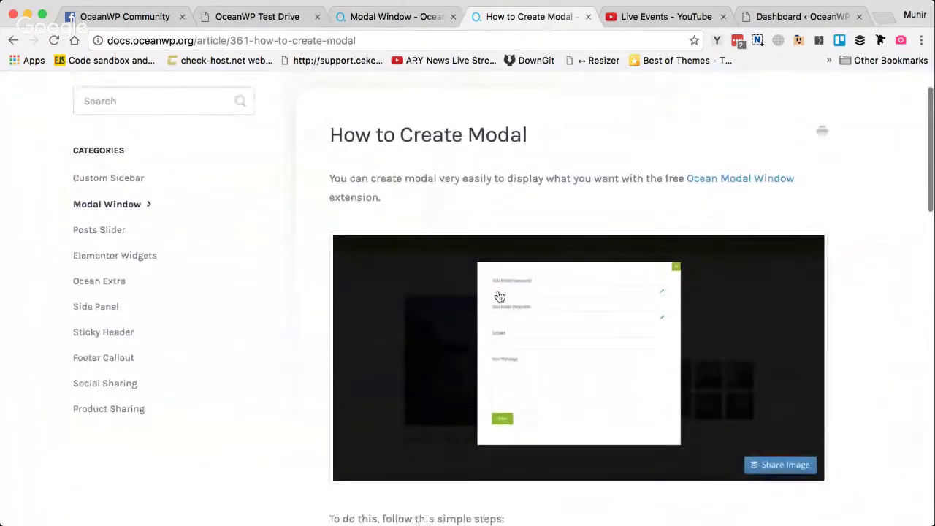
{"action": "scroll", "coordinate": [501, 294], "scroll_direction": "down", "scroll_amount": 3}
{"action": "scroll", "coordinate": [497, 294], "scroll_direction": "up", "scroll_amount": 10}
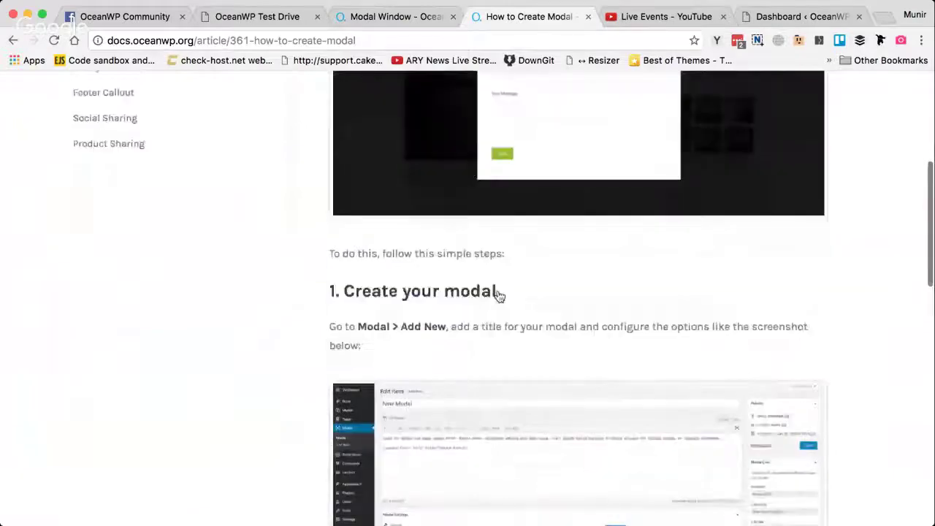
Return to the demo site's WordPress dashboard and open the list of modals
{"action": "left_click", "coordinate": [763, 16]}
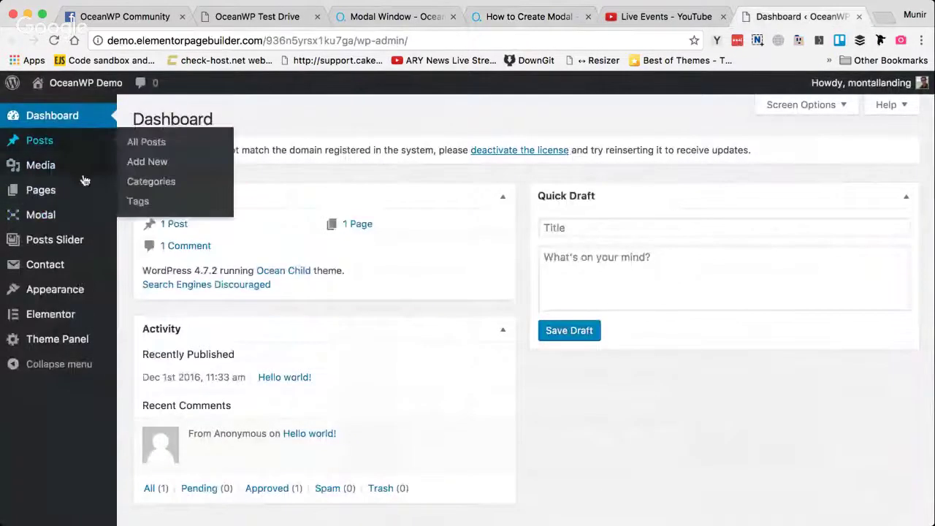
{"action": "mouse_move", "coordinate": [46, 217]}
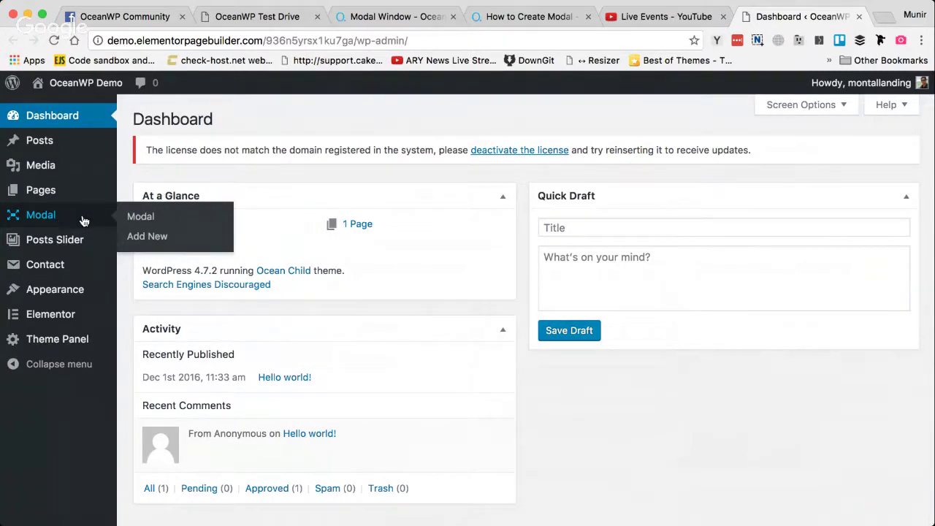
{"action": "left_click", "coordinate": [41, 218]}
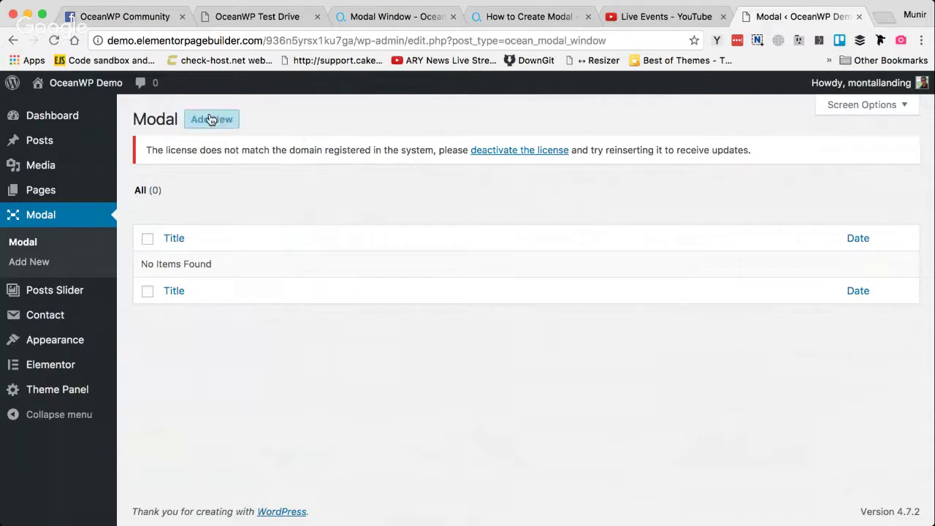
Read the "Create your modal" section of the How to Create Modal article and return to the modal list
{"action": "left_click", "coordinate": [527, 17]}
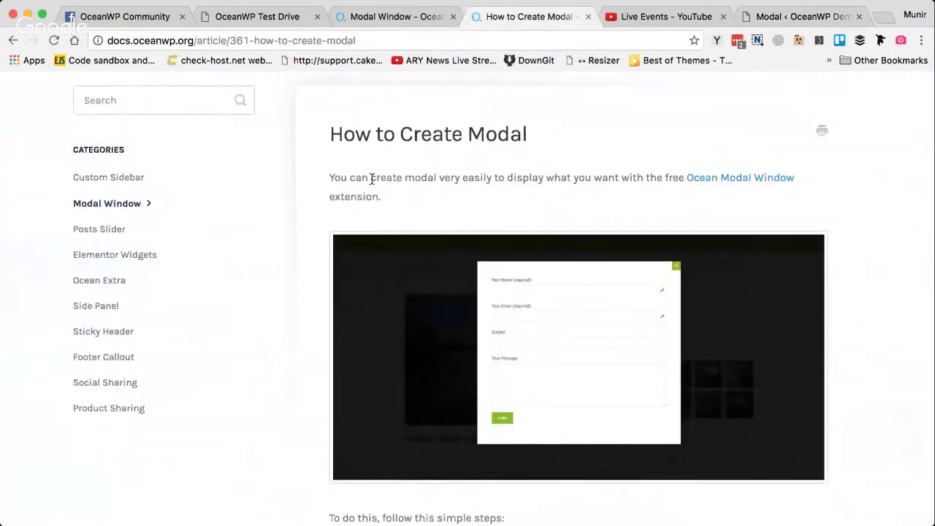
{"action": "scroll", "coordinate": [443, 196], "scroll_direction": "down", "scroll_amount": 3}
{"action": "scroll", "coordinate": [442, 196], "scroll_direction": "down", "scroll_amount": 5}
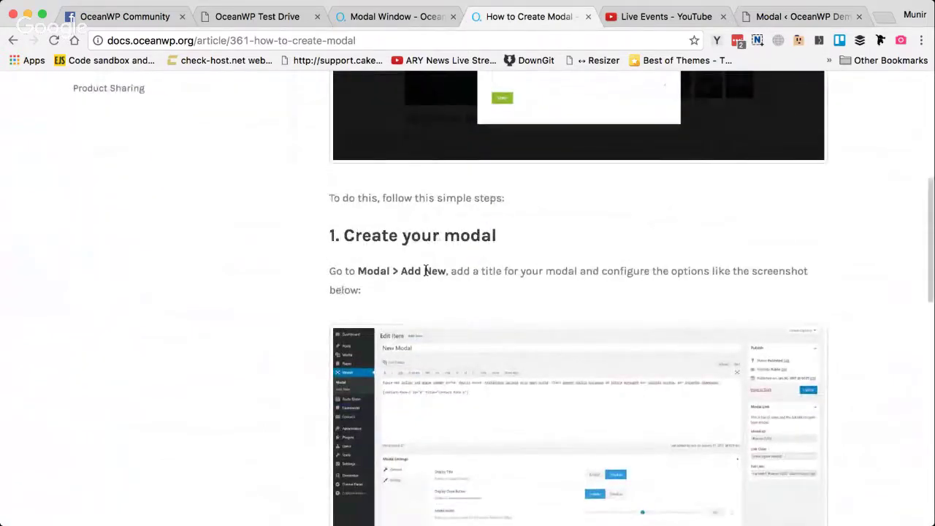
{"action": "scroll", "coordinate": [427, 271], "scroll_direction": "down", "scroll_amount": 2}
{"action": "left_click", "coordinate": [775, 11]}
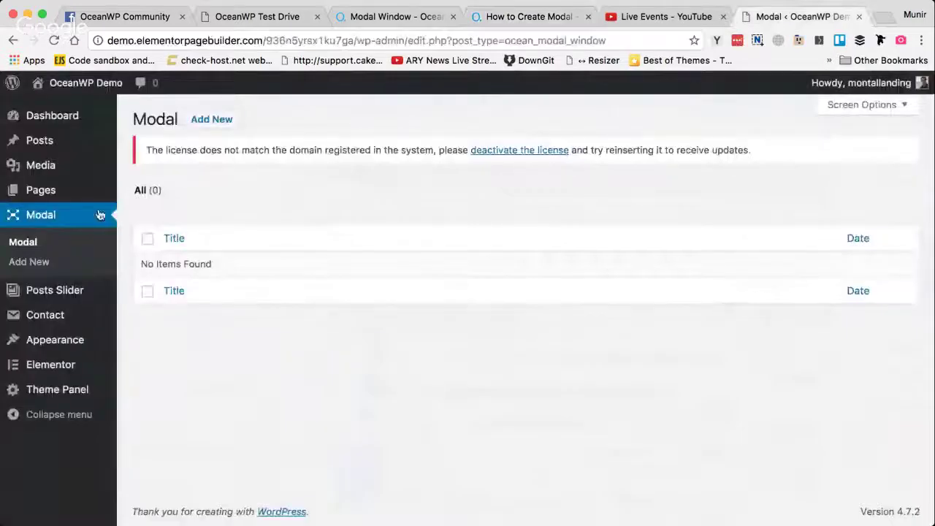
Add a new modal item and title it "Modal Content"
{"action": "left_click", "coordinate": [218, 121]}
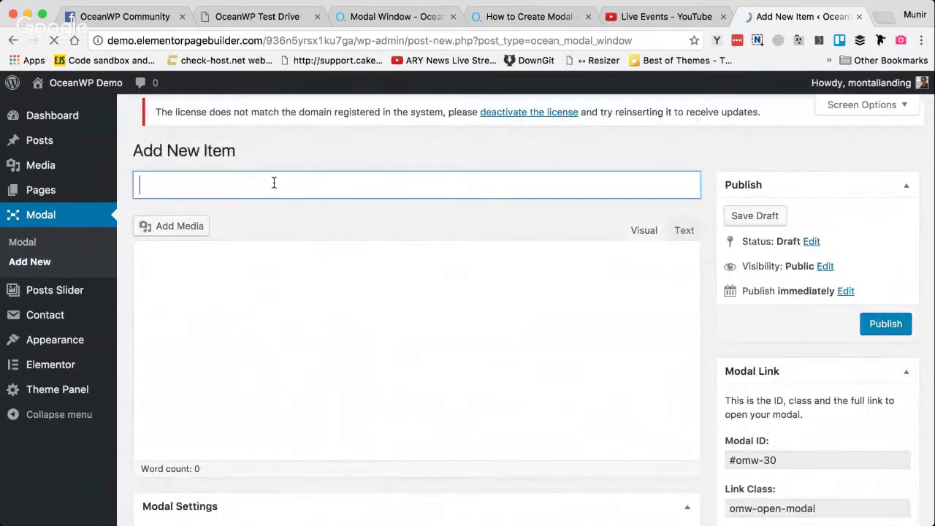
{"action": "type", "text": "MOdu"}
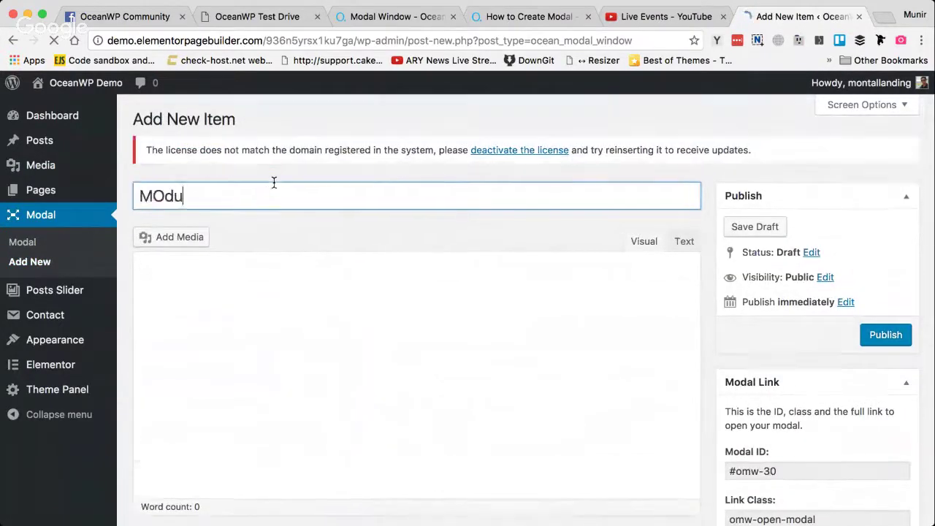
{"action": "key", "text": "BackSpace"}
{"action": "key", "text": "BackSpace"}
{"action": "key", "text": "BackSpace"}
{"action": "key", "text": "BackSpace"}
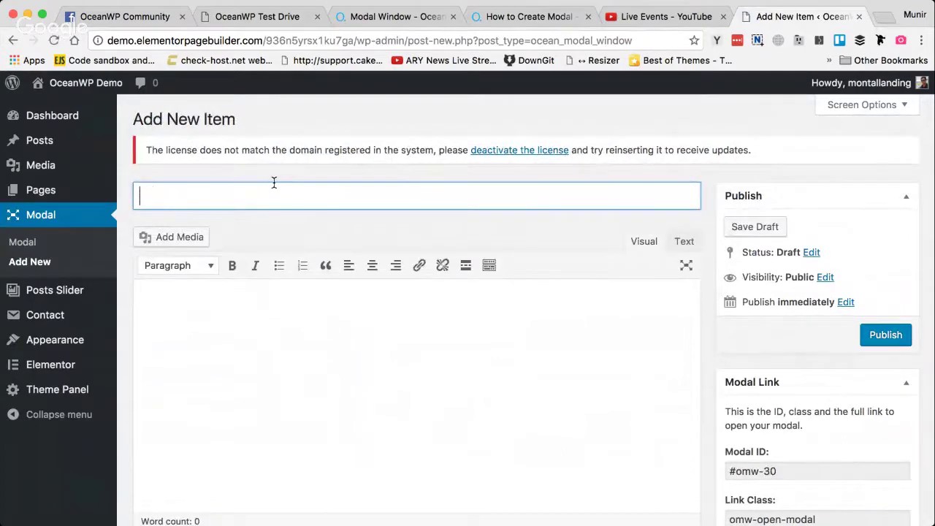
{"action": "type", "text": "Modal Window"}
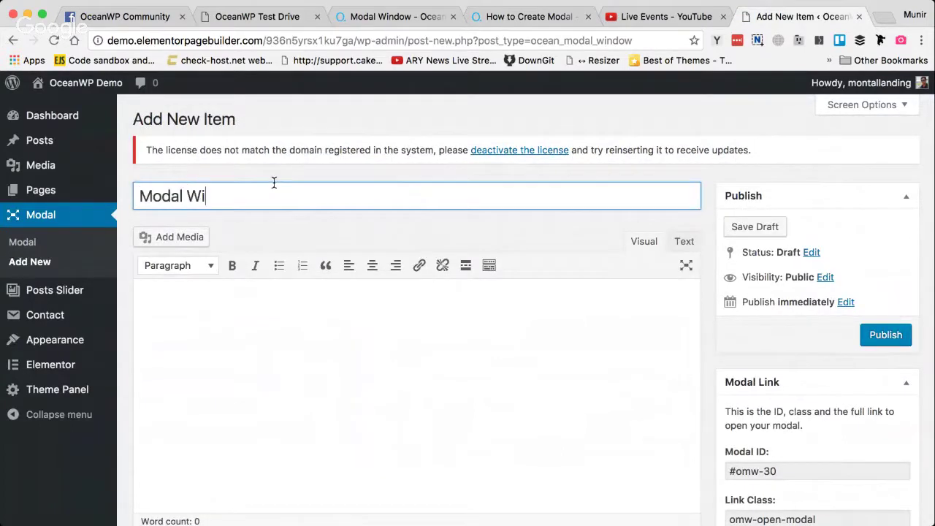
{"action": "key", "text": "BackSpace"}
{"action": "key", "text": "BackSpace"}
{"action": "key", "text": "BackSpace"}
{"action": "key", "text": "BackSpace"}
{"action": "key", "text": "BackSpace"}
{"action": "key", "text": "BackSpace"}
{"action": "type", "text": "Content"}
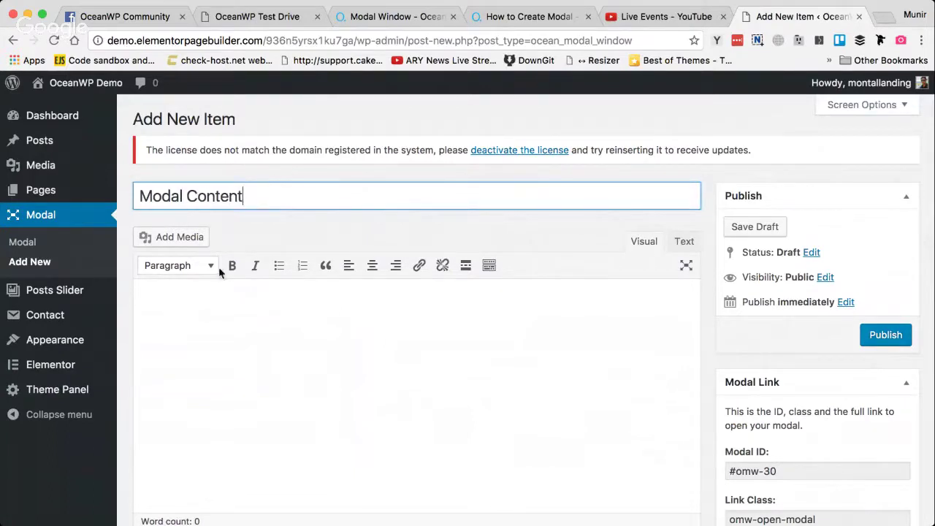
Fill the modal's body with three paragraphs of placeholder text, starting with "Sed libero. Cras non dolor."
{"action": "left_click", "coordinate": [215, 307]}
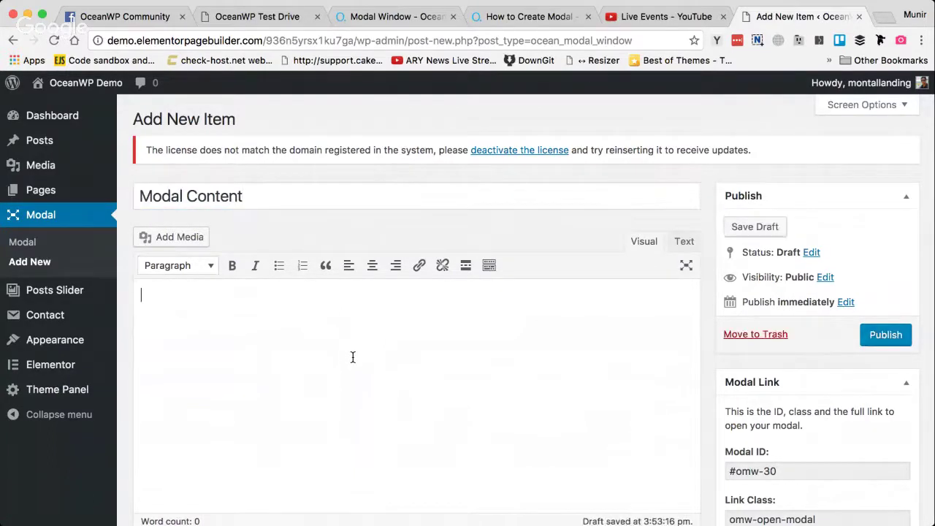
{"action": "scroll", "coordinate": [352, 383], "scroll_direction": "down", "scroll_amount": 2}
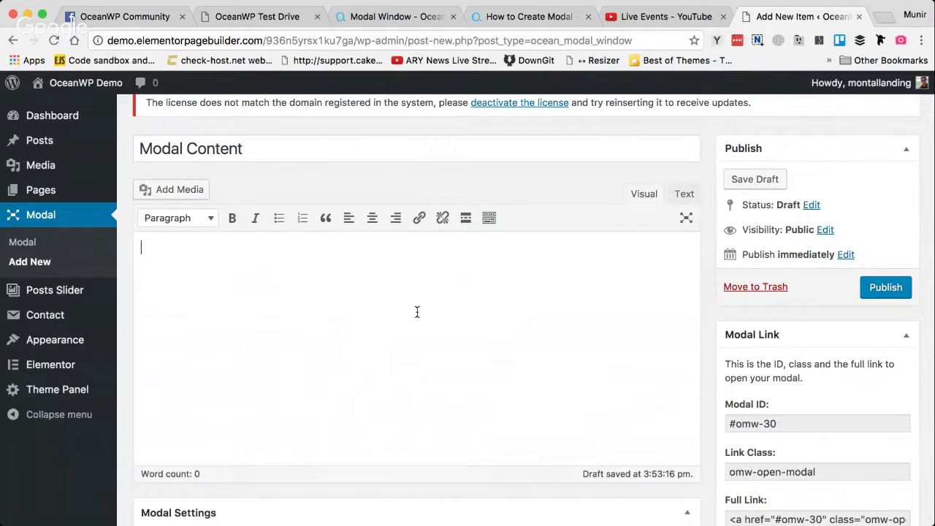
{"action": "type", "text": "Sed libero. Cras non dolor. Fusce fermentum odio nec arcu. Donec venenatis vulputate lorem. Donec elit libero, sodales nec, volutpat a, suscipit non, turpis.  Praesent egestas neque eu enim. Sed hendrerit. Pellentesque egestas, neque sit amet convallis pulvinar, justo nulla eleifend augue, ac auctor orci leo non est. Vivamus aliquet elit ac nisl. Etiam vitae tortor.  Donec posuere vulputate arcu. Quisque libero metus, condimentum nec, tempor a, commodo mollis, magna. Vestibulum rutrum, mi nec elementum vehicula, eros quam gravida nisl, id fringilla neque ante vel mi. Nunc egestas, augue at pellentesque laoreet, felis eros vehicula leo, at malesuada velit leo quis pede. Sed lectus."}
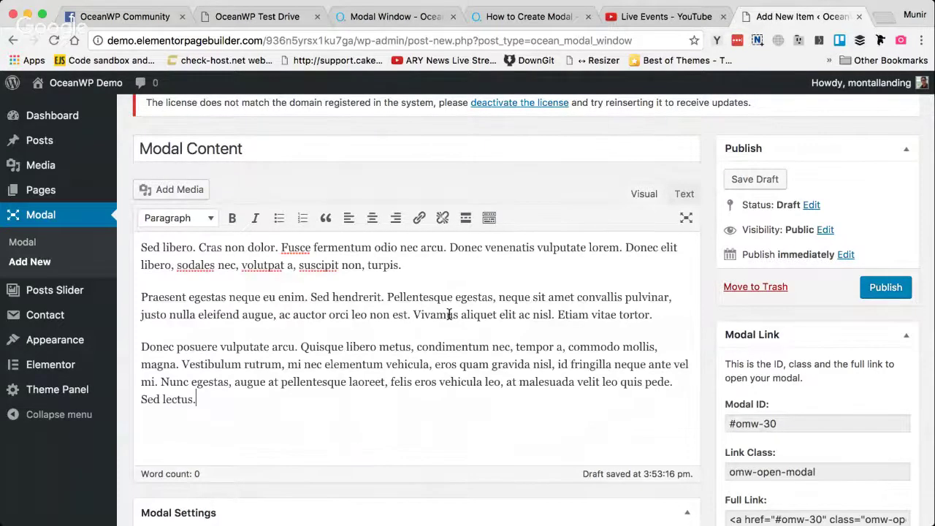
Examine the modal's General settings for title display, close button, modal width and background image
{"action": "scroll", "coordinate": [449, 314], "scroll_direction": "down", "scroll_amount": 5}
{"action": "scroll", "coordinate": [448, 336], "scroll_direction": "up", "scroll_amount": 1}
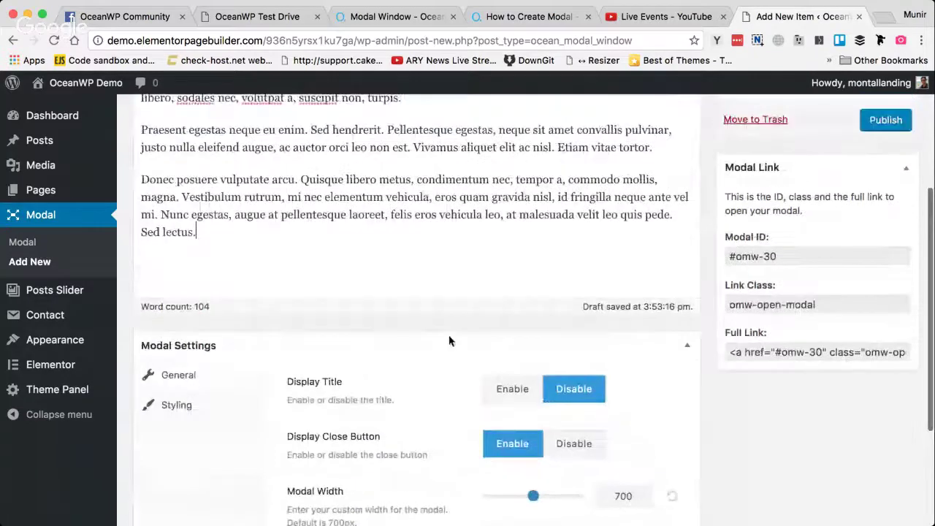
{"action": "scroll", "coordinate": [449, 336], "scroll_direction": "up", "scroll_amount": 1}
{"action": "scroll", "coordinate": [448, 336], "scroll_direction": "down", "scroll_amount": 2}
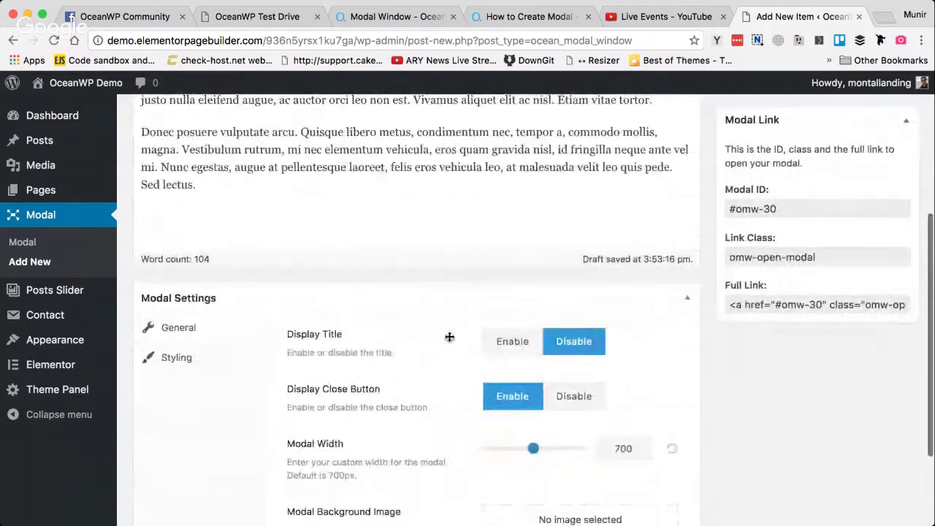
{"action": "scroll", "coordinate": [449, 337], "scroll_direction": "down", "scroll_amount": 3}
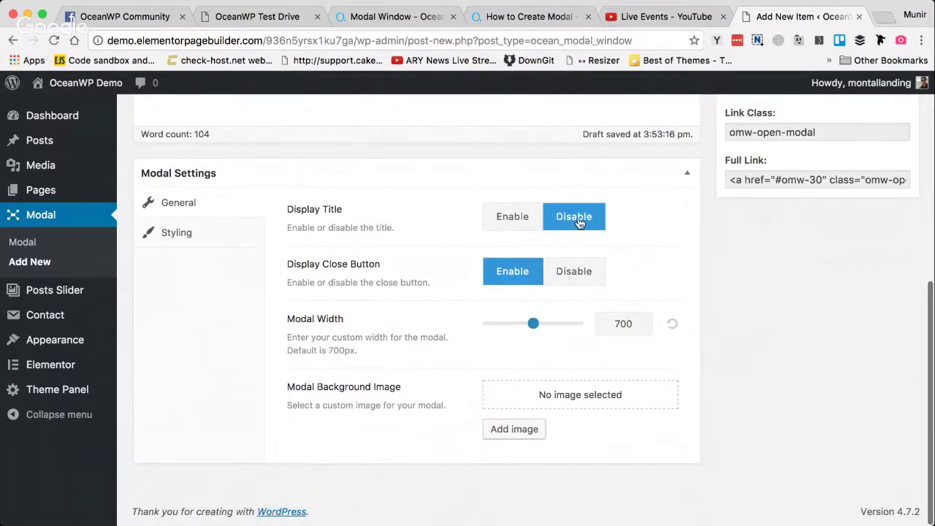
{"action": "scroll", "coordinate": [316, 189], "scroll_direction": "up", "scroll_amount": 5}
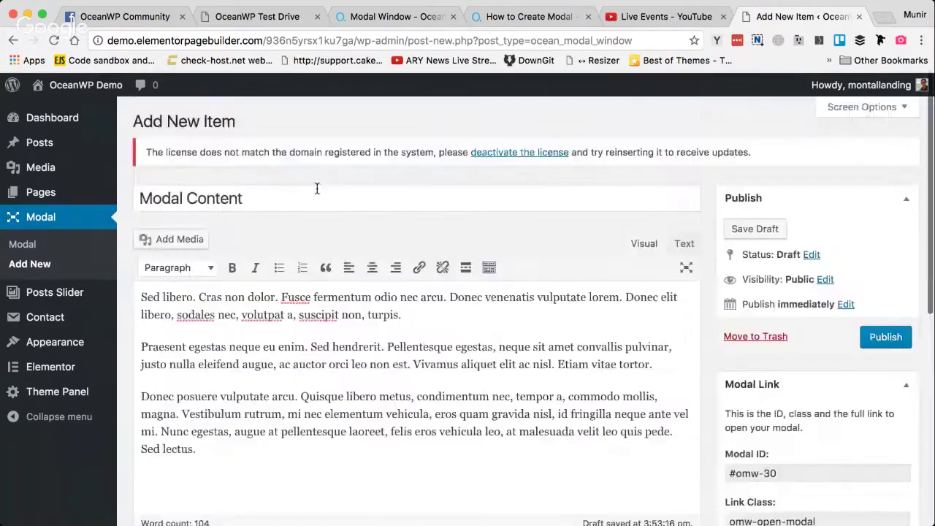
{"action": "scroll", "coordinate": [314, 188], "scroll_direction": "down", "scroll_amount": 5}
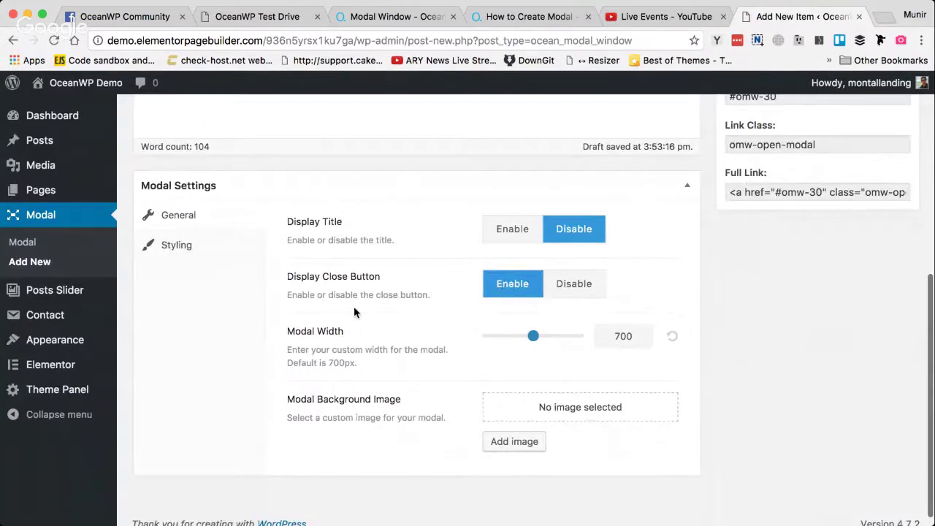
{"action": "scroll", "coordinate": [349, 314], "scroll_direction": "down", "scroll_amount": 1}
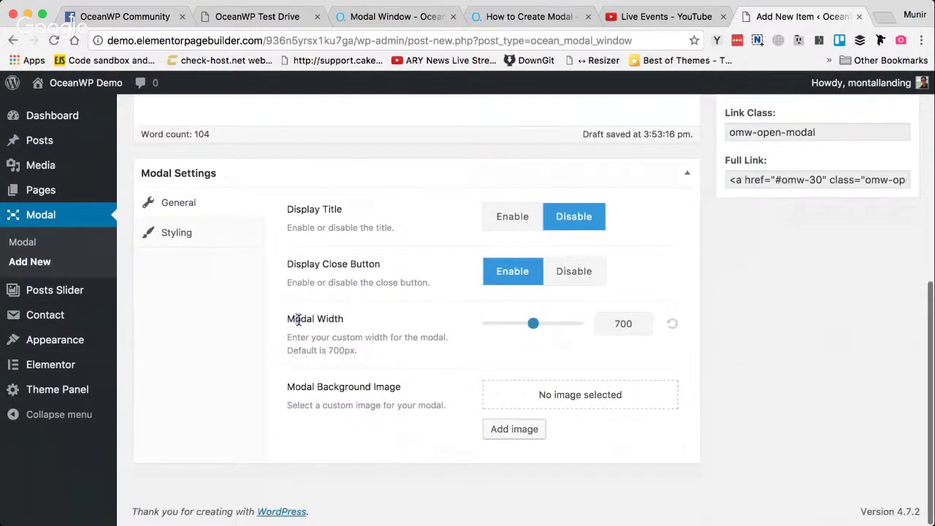
{"action": "left_click_drag", "start_coordinate": [298, 319], "coordinate": [364, 320]}
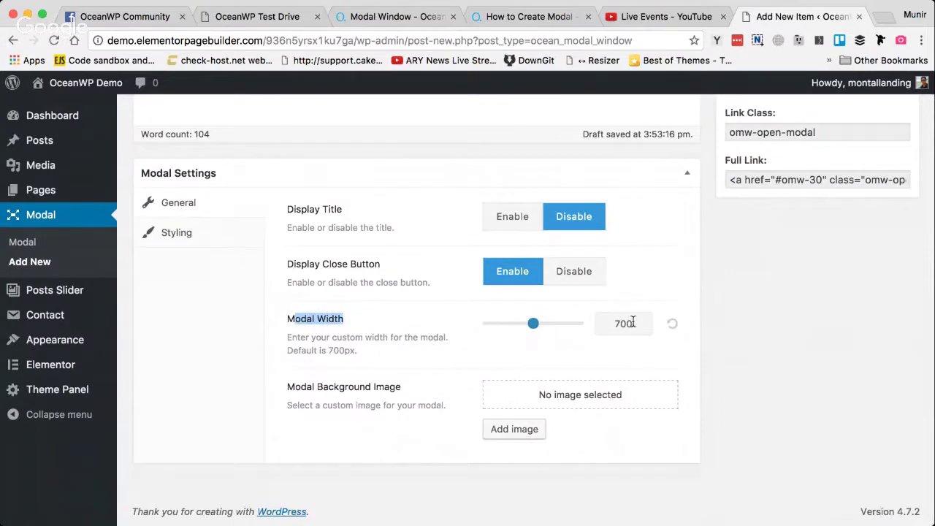
{"action": "scroll", "coordinate": [336, 256], "scroll_direction": "down", "scroll_amount": 1}
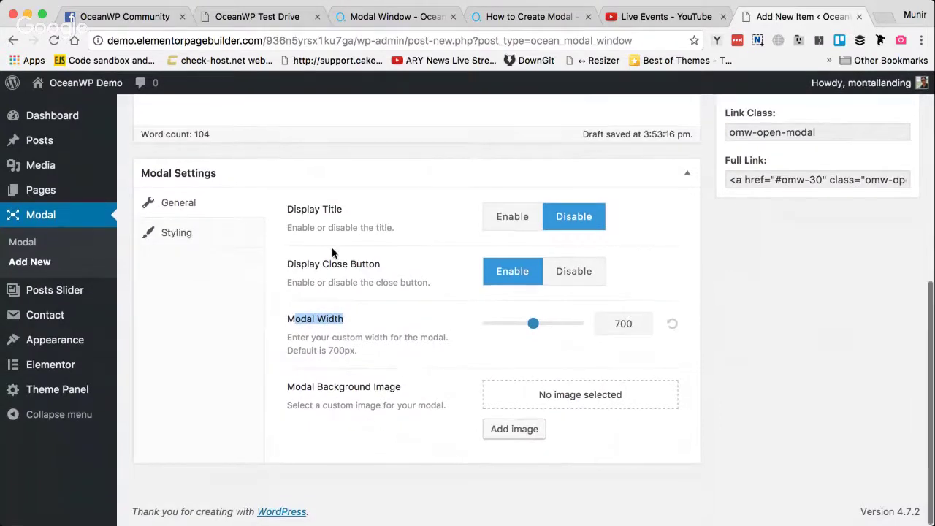
{"action": "left_click", "coordinate": [367, 306]}
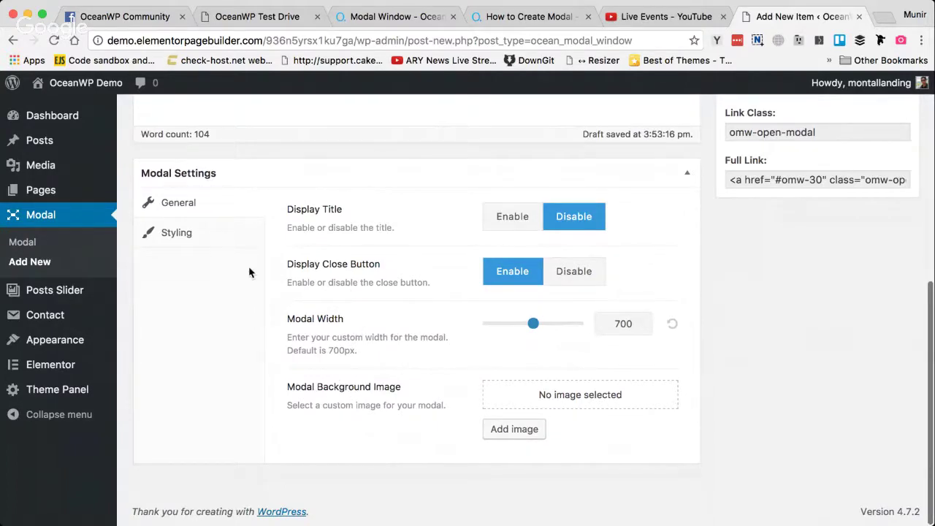
Look through the modal's Styling color options and return to its General settings
{"action": "left_click", "coordinate": [206, 243]}
{"action": "scroll", "coordinate": [285, 280], "scroll_direction": "down", "scroll_amount": 3}
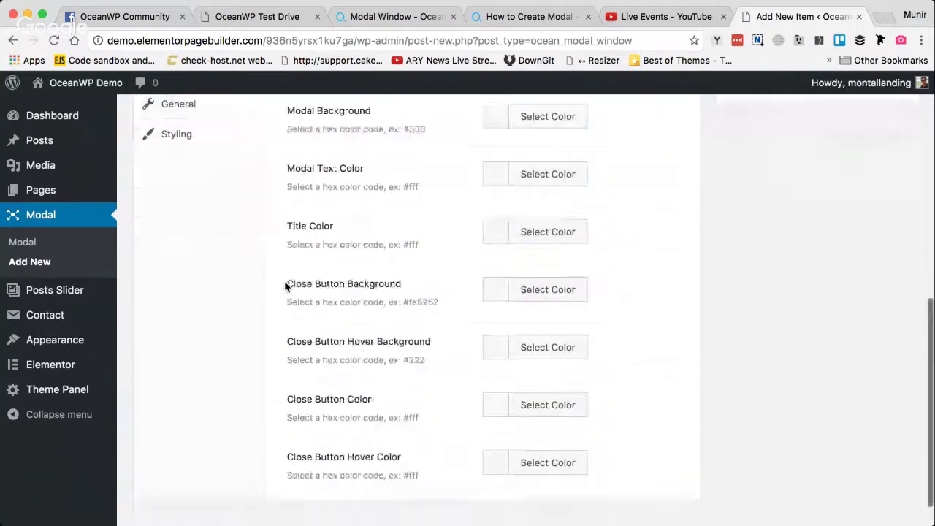
{"action": "scroll", "coordinate": [284, 280], "scroll_direction": "up", "scroll_amount": 3}
{"action": "left_click", "coordinate": [213, 194]}
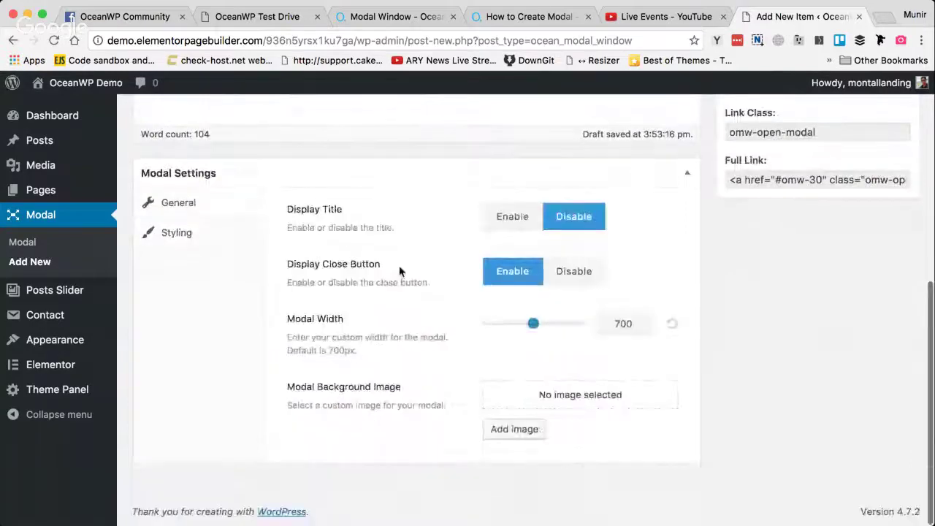
Publish the "Modal Content" modal and look over its published content
{"action": "scroll", "coordinate": [399, 271], "scroll_direction": "up", "scroll_amount": 2}
{"action": "scroll", "coordinate": [399, 268], "scroll_direction": "up", "scroll_amount": 5}
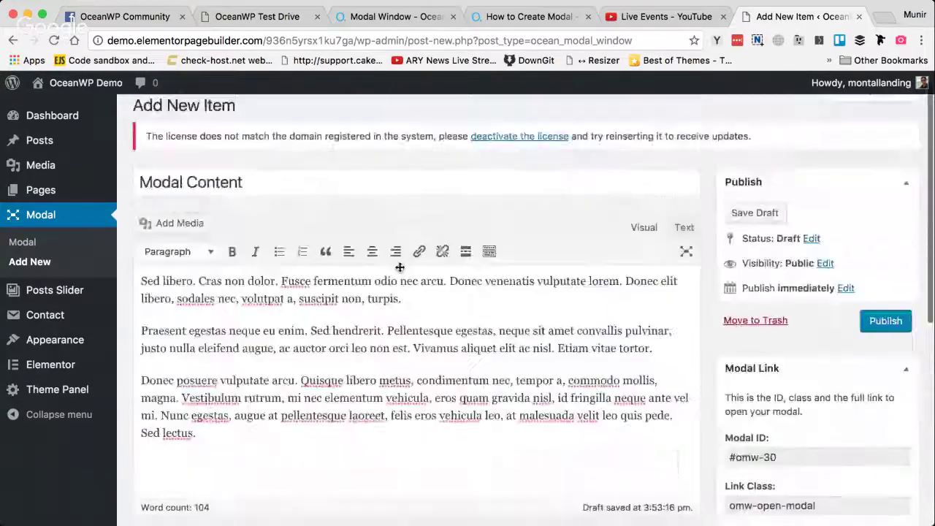
{"action": "scroll", "coordinate": [399, 267], "scroll_direction": "down", "scroll_amount": 1}
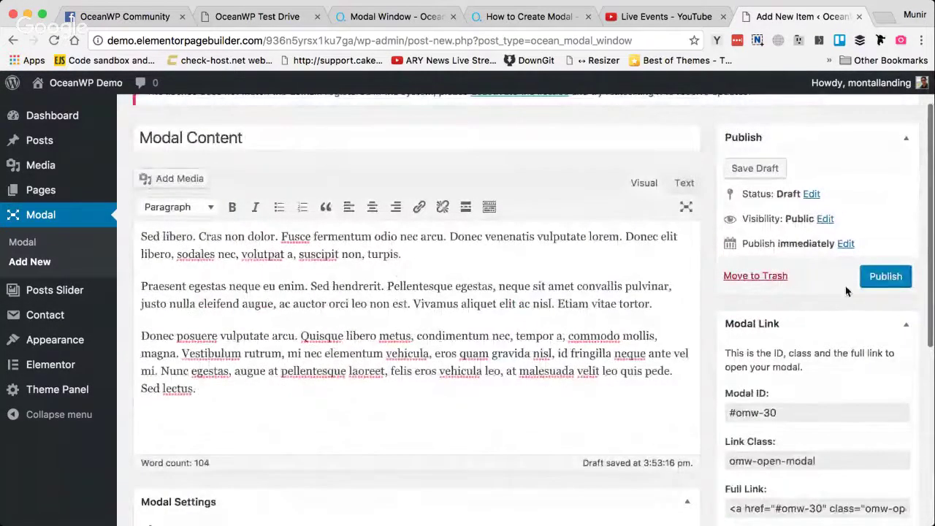
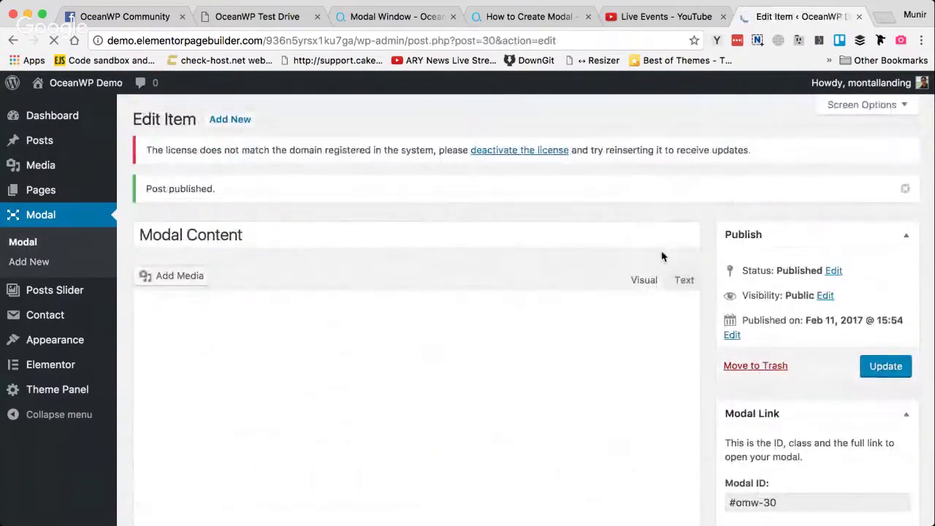
{"action": "scroll", "coordinate": [207, 300], "scroll_direction": "down", "scroll_amount": 1}
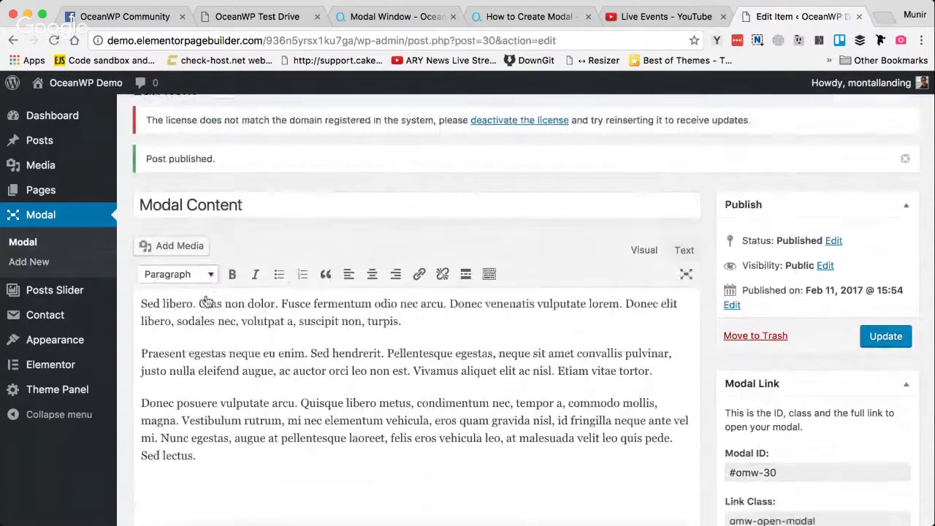
{"action": "scroll", "coordinate": [209, 304], "scroll_direction": "down", "scroll_amount": 1}
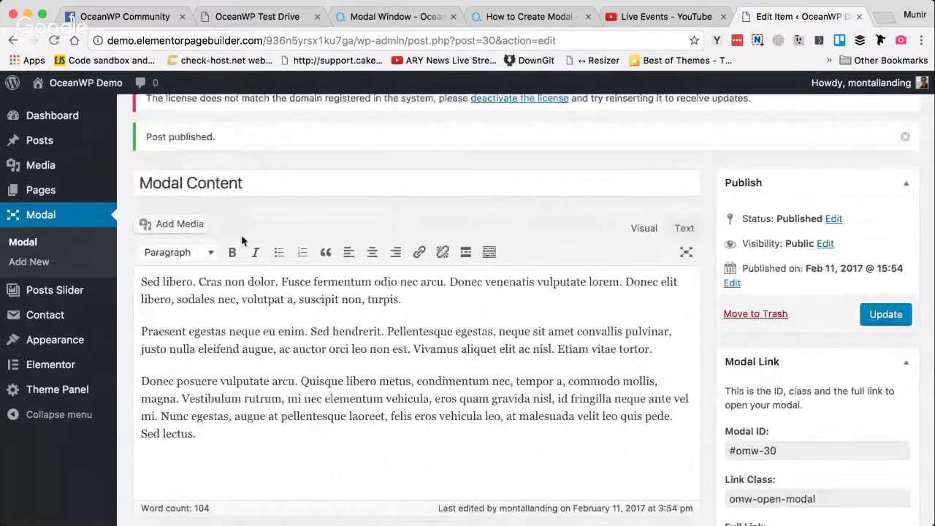
Examine the published modal's link details: its modal ID, link class and full link
{"action": "scroll", "coordinate": [242, 241], "scroll_direction": "down", "scroll_amount": 5}
{"action": "scroll", "coordinate": [284, 261], "scroll_direction": "up", "scroll_amount": 4}
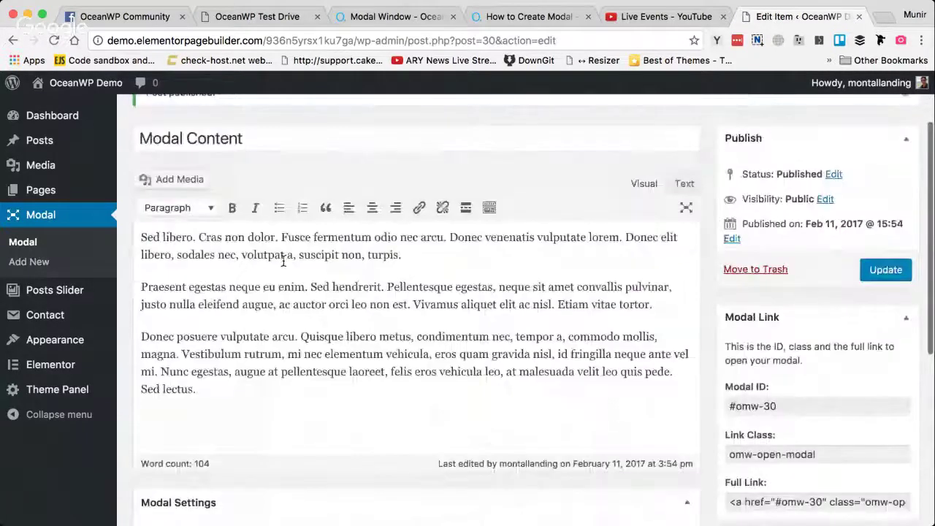
{"action": "scroll", "coordinate": [284, 261], "scroll_direction": "down", "scroll_amount": 4}
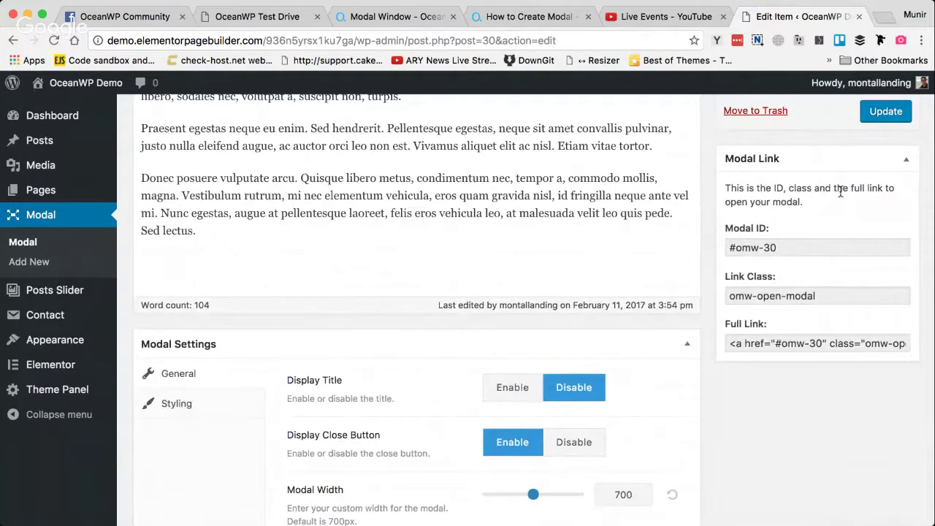
{"action": "left_click", "coordinate": [742, 252]}
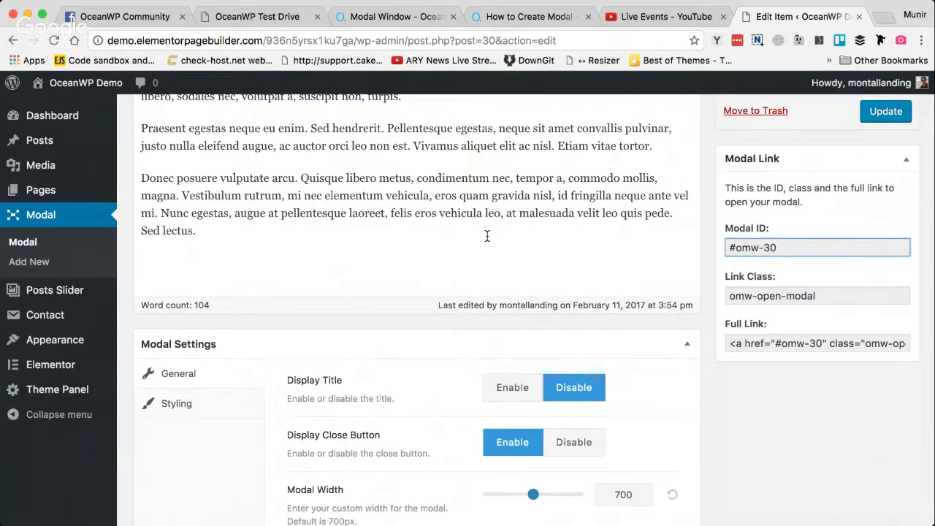
{"action": "scroll", "coordinate": [487, 236], "scroll_direction": "up", "scroll_amount": 5}
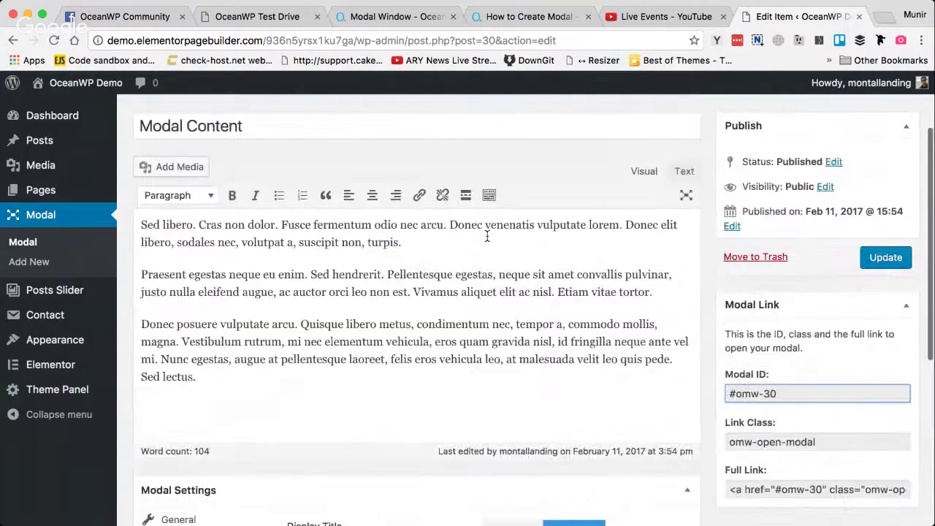
{"action": "scroll", "coordinate": [479, 213], "scroll_direction": "down", "scroll_amount": 4}
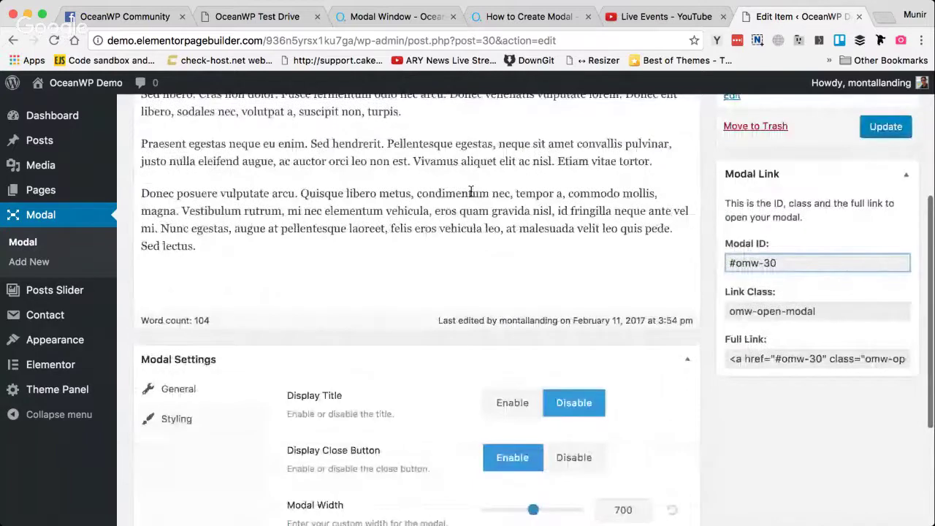
{"action": "scroll", "coordinate": [730, 240], "scroll_direction": "up", "scroll_amount": 2}
{"action": "scroll", "coordinate": [731, 240], "scroll_direction": "down", "scroll_amount": 2}
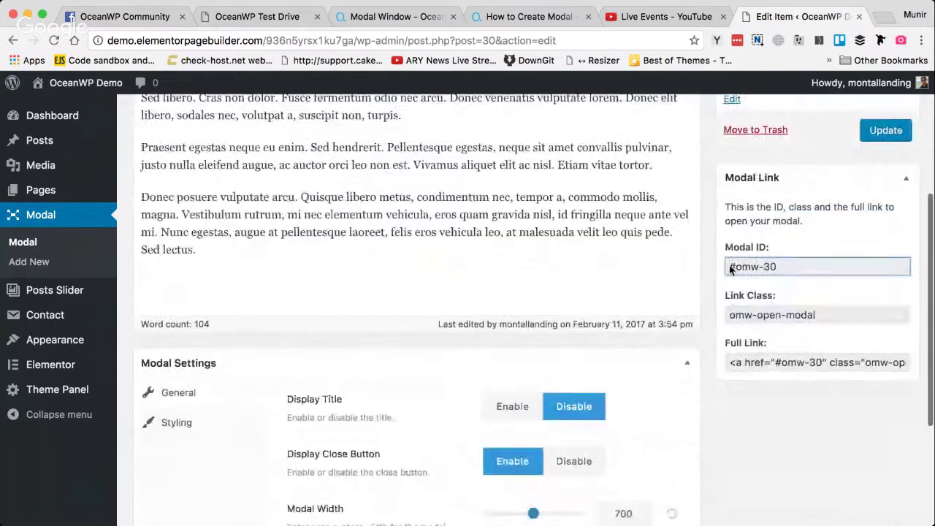
{"action": "left_click_drag", "start_coordinate": [731, 267], "coordinate": [775, 269]}
{"action": "left_click_drag", "start_coordinate": [730, 315], "coordinate": [805, 315]}
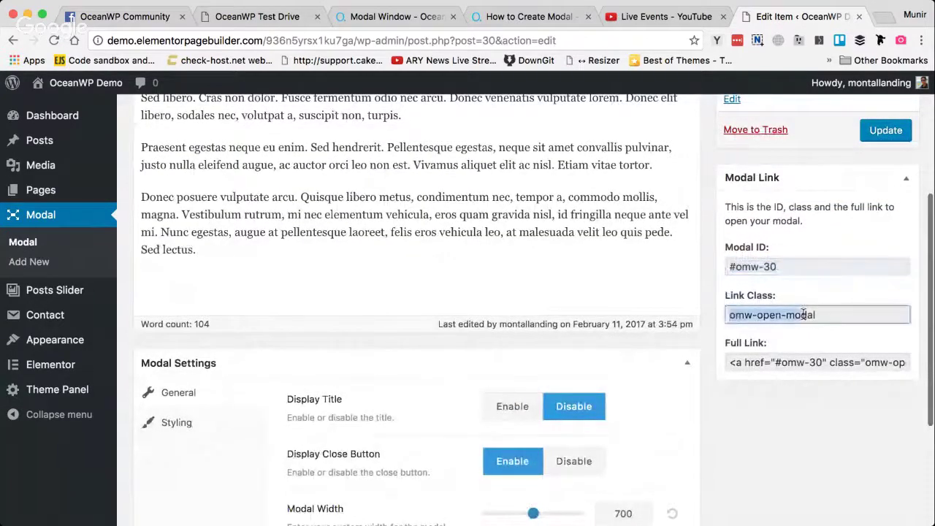
{"action": "left_click_drag", "start_coordinate": [744, 361], "coordinate": [830, 372]}
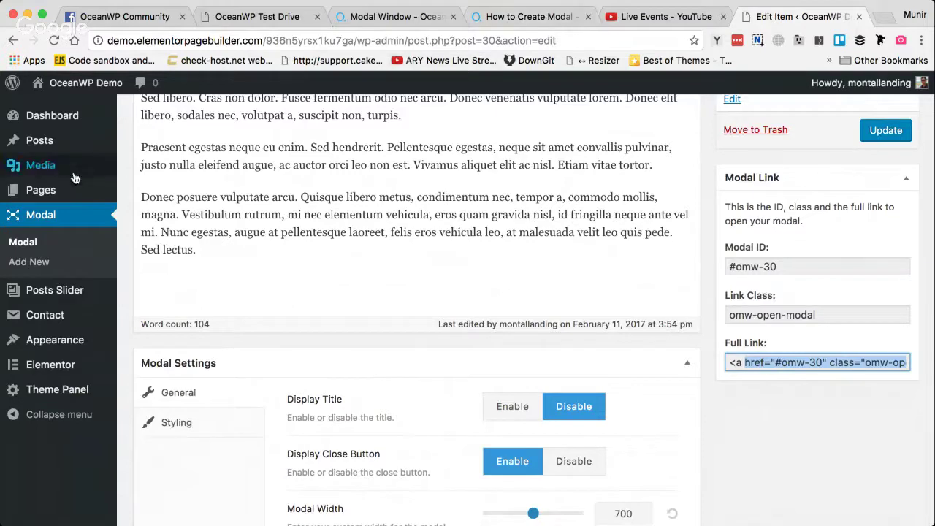
Create a new page in a separate browser tab and title it "Test Page"
{"action": "mouse_move", "coordinate": [91, 196]}
{"action": "left_click", "coordinate": [145, 220], "text": "super"}
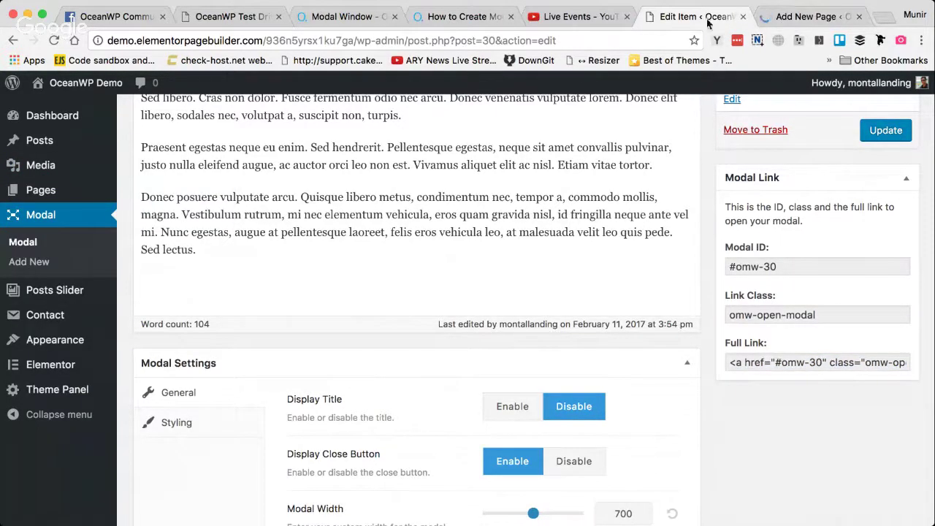
{"action": "left_click", "coordinate": [789, 16]}
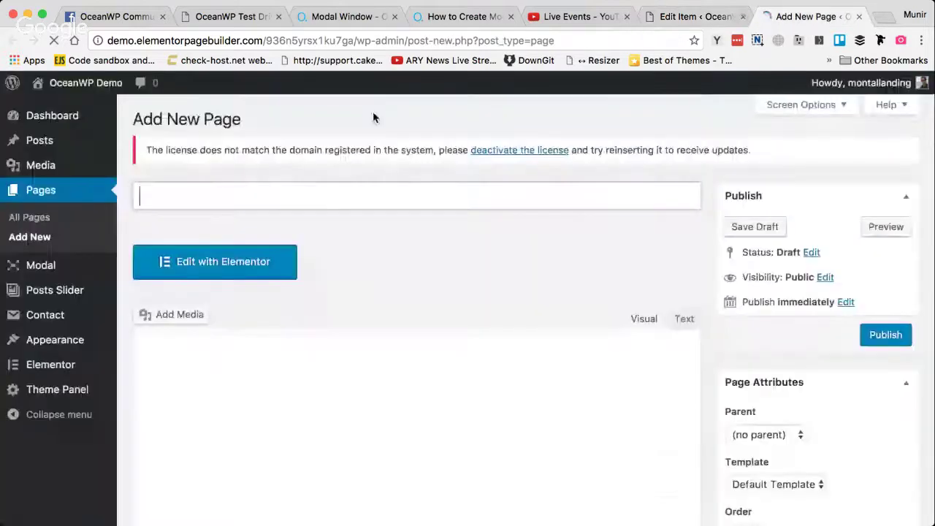
{"action": "type", "text": "Test Page"}
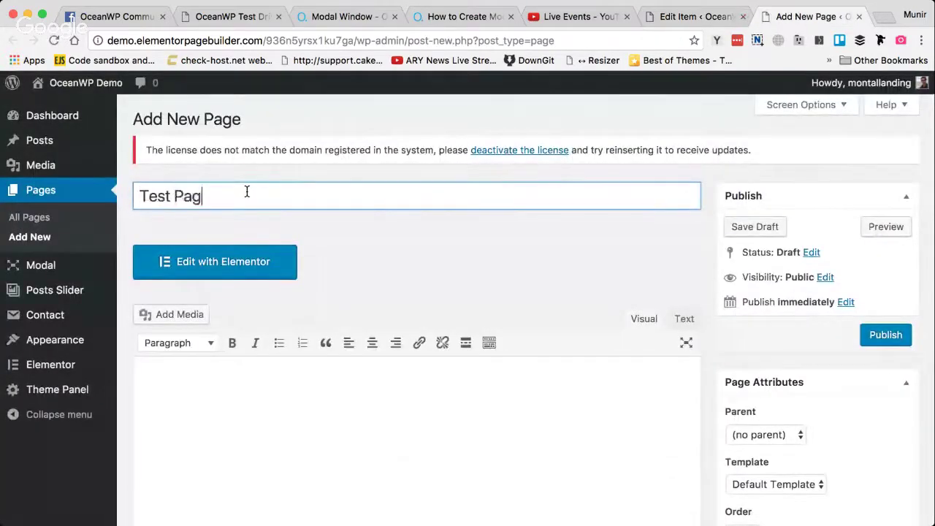
{"action": "key", "text": "Tab"}
Fill the page body with three paragraphs of placeholder text starting with "Vestibulum dapibus nunc ac augue.", followed by blank lines
{"action": "scroll", "coordinate": [395, 361], "scroll_direction": "down", "scroll_amount": 3}
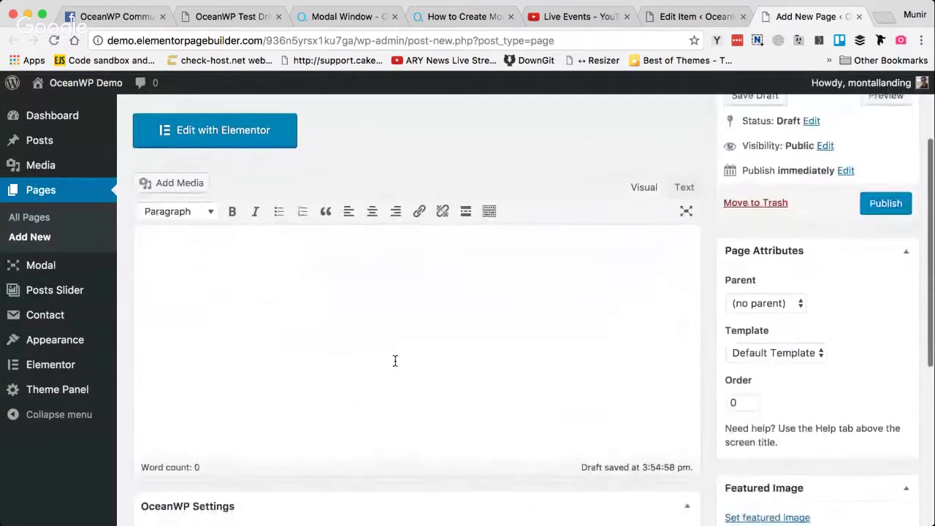
{"action": "scroll", "coordinate": [300, 184], "scroll_direction": "up", "scroll_amount": 2}
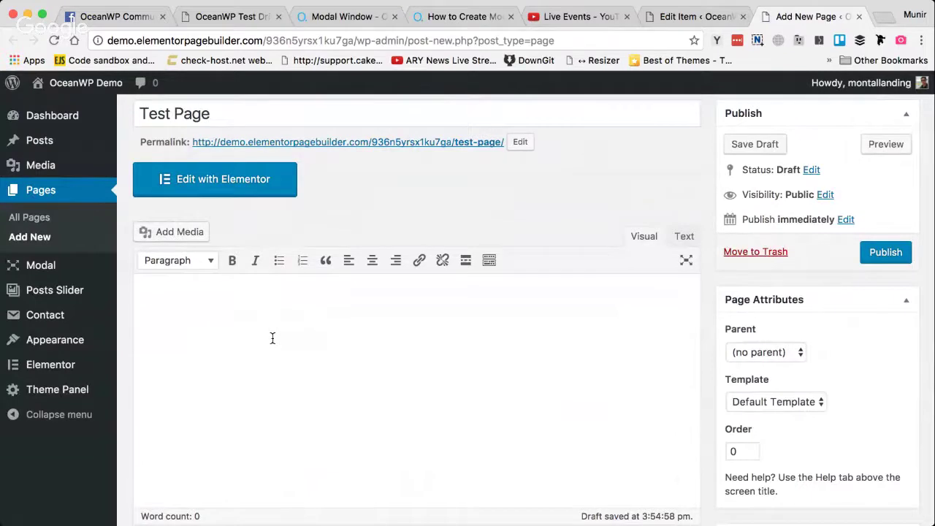
{"action": "scroll", "coordinate": [298, 324], "scroll_direction": "down", "scroll_amount": 2}
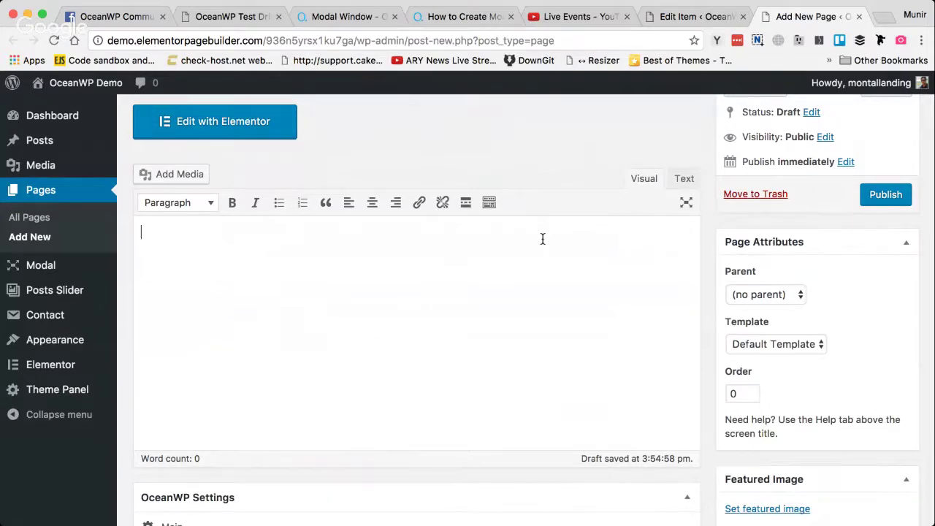
{"action": "type", "text": "Vestibulum dapibus nunc ac augue. Fusce ac felis sit amet ligula pharetra condimentum. Aenean massa. Phasellus ullamcorper ipsum rutrum nunc. Vivamus elementum semper nisi.  Pellentesque habitant morbi tristique senectus et netus et malesuada fames ac turpis egestas. Nunc sed turpis. Cras varius. Cras varius. Cras sagittis.  Donec interdum, metus et hendrerit aliquet, dolor diam sagittis ligula, eget egestas libero turpis vel mi. Ut leo. Suspendisse pulvinar, augue ac venenatis condimentum, sem libero volutpat nibh, nec pellentesque velit pede quis nunc. Sed aliquam ultrices mauris. Maecenas nec odio et ante tincidunt tempus."}
{"action": "key", "text": "Return"}
{"action": "key", "text": "Return"}
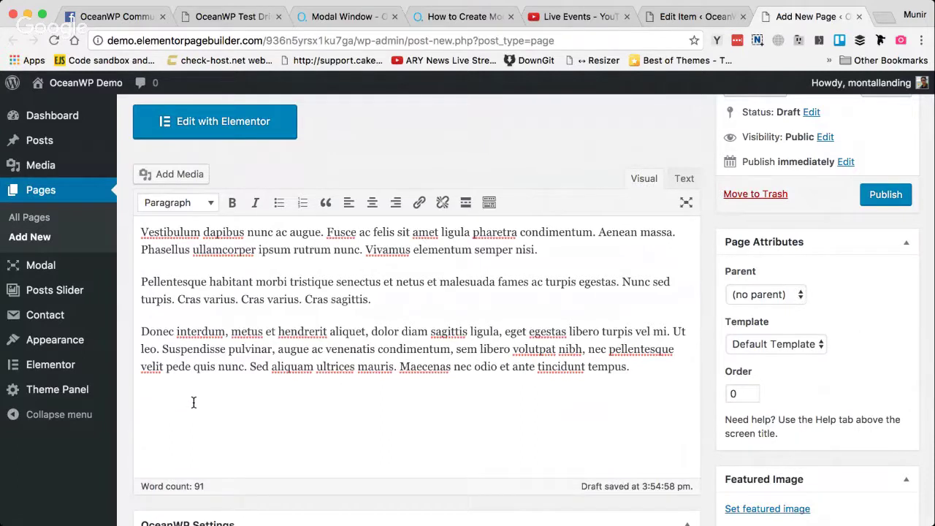
Copy the modal's full link code from its edit screen
{"action": "left_click", "coordinate": [683, 18]}
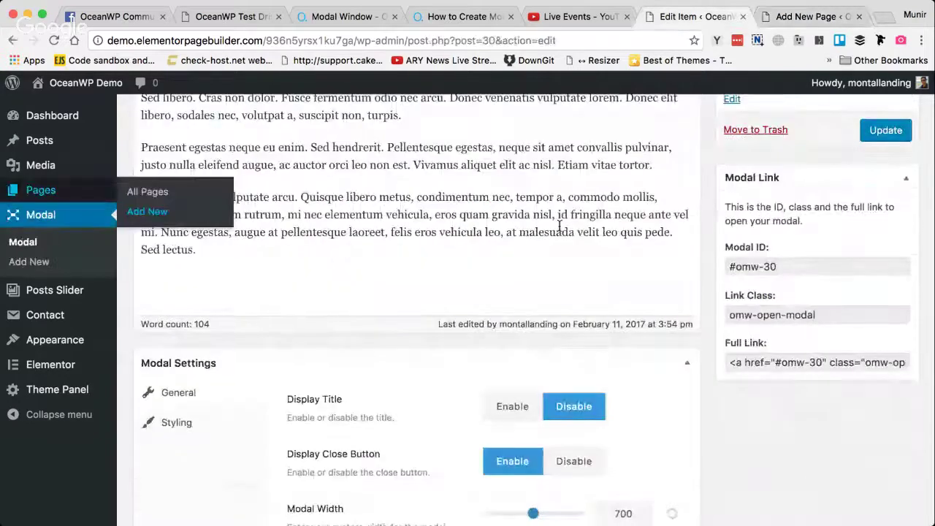
{"action": "left_click", "coordinate": [758, 359]}
{"action": "key", "text": "ctrl+a"}
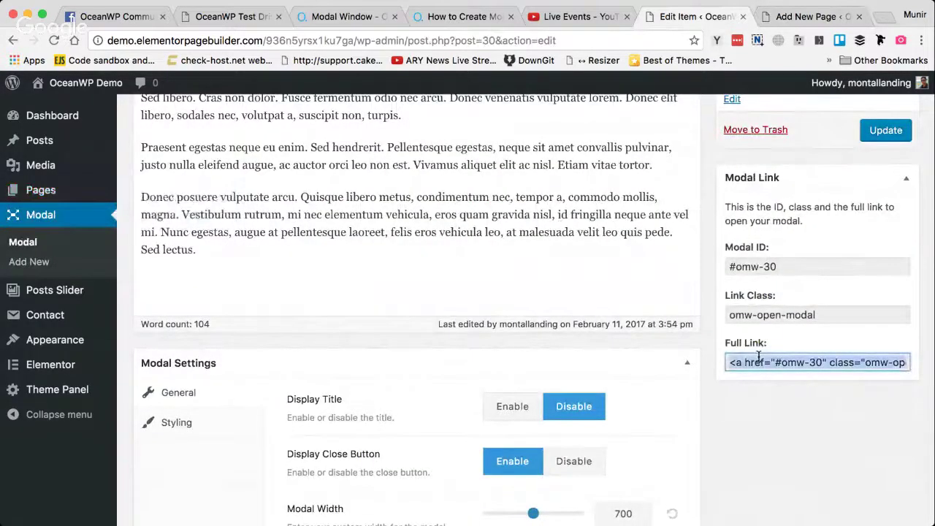
{"action": "left_click", "coordinate": [786, 361]}
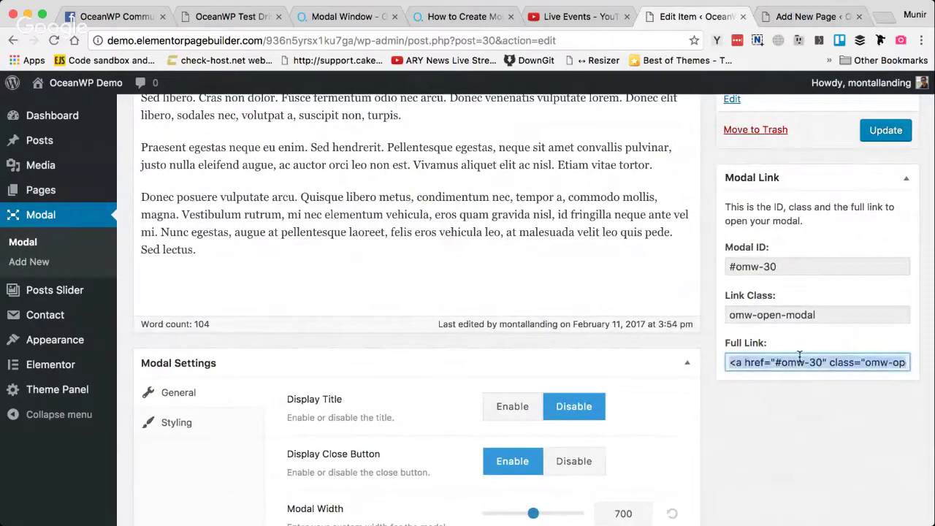
{"action": "left_click", "coordinate": [795, 360]}
Replace the trailing blank lines in Test Page's HTML with the link <a href="#omw-30" class="omw-open-modal">Open Modal</a>
{"action": "left_click", "coordinate": [795, 18]}
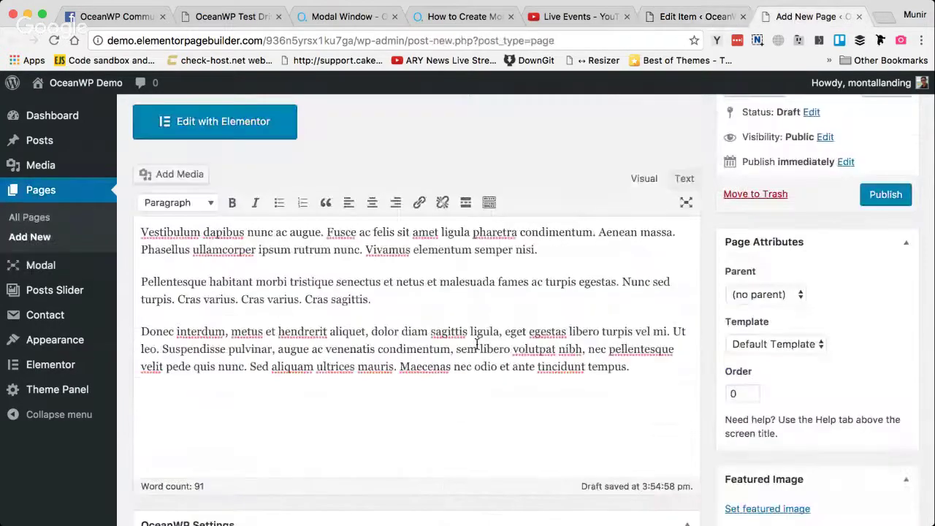
{"action": "left_click", "coordinate": [684, 179]}
{"action": "left_click", "coordinate": [175, 411]}
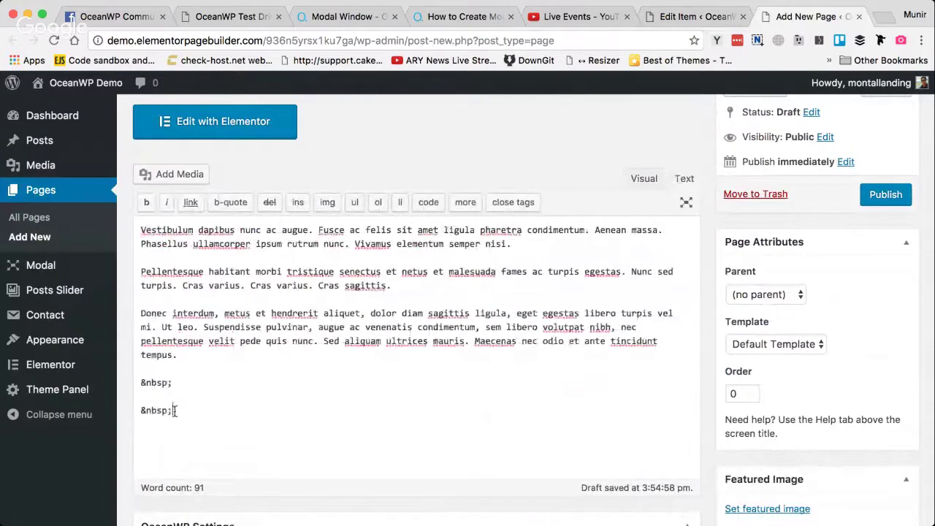
{"action": "left_click_drag", "start_coordinate": [175, 411], "coordinate": [130, 388]}
{"action": "type", "text": "<a href=\"#omw-30\" class=\"omw-open-modal\">Open Modal</a>"}
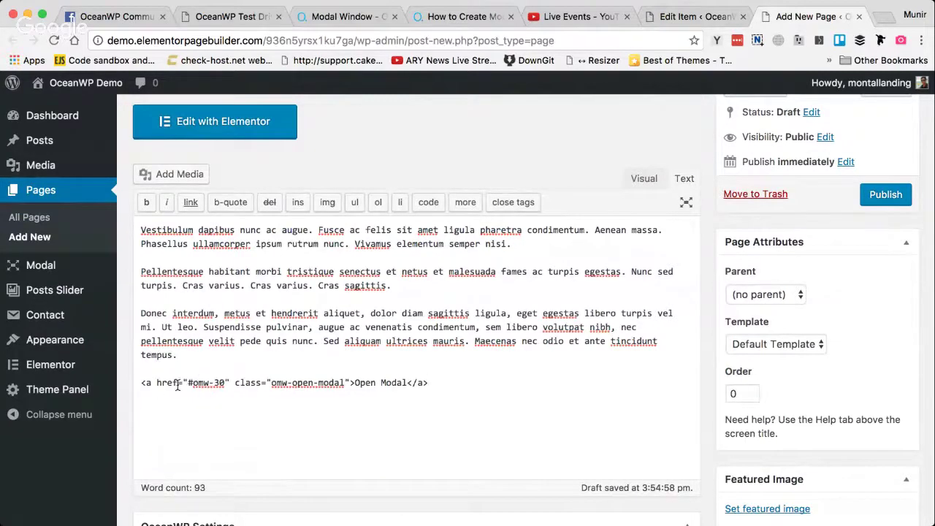
Compare the ID and class in the pasted link with the modal's own link details
{"action": "double_click", "coordinate": [198, 382]}
{"action": "left_click", "coordinate": [285, 380]}
{"action": "left_click", "coordinate": [695, 16]}
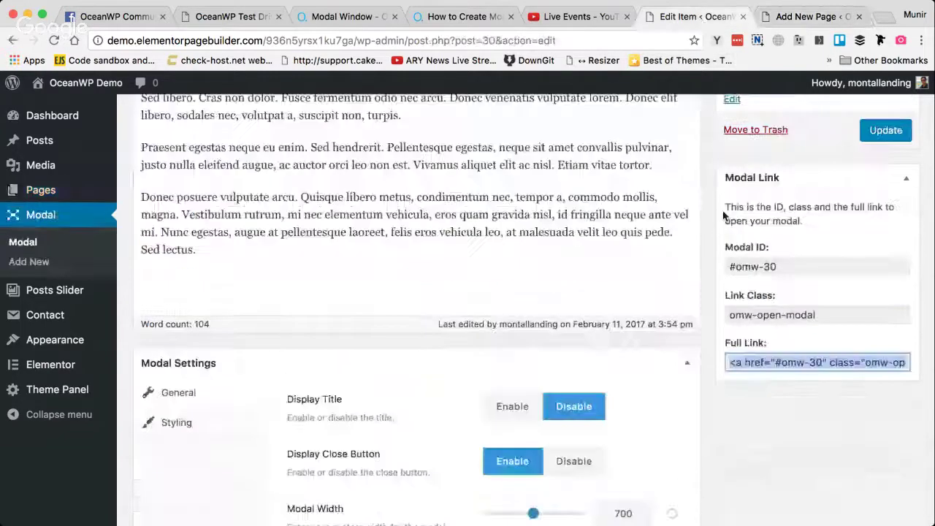
{"action": "key", "text": "ctrl+Tab"}
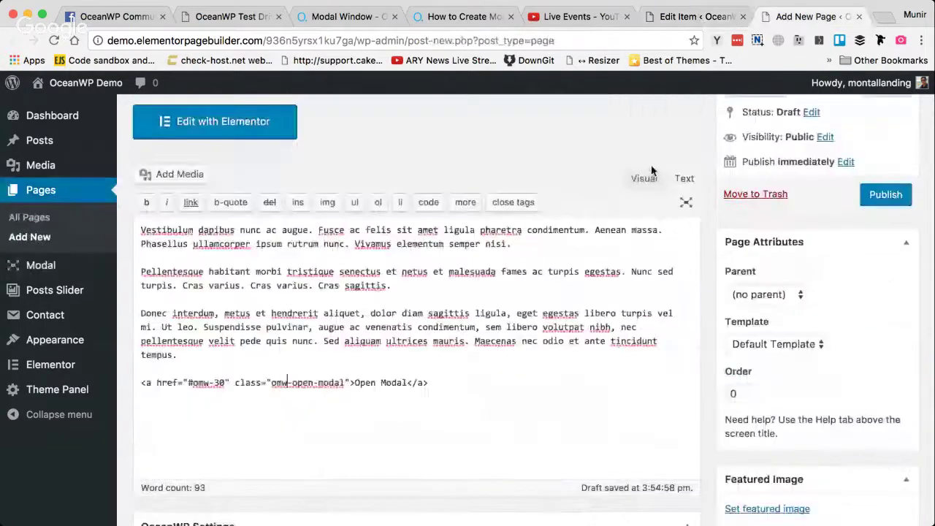
Check the link in the visual editor, publish Test Page and view the live page in a new tab
{"action": "left_click", "coordinate": [651, 173]}
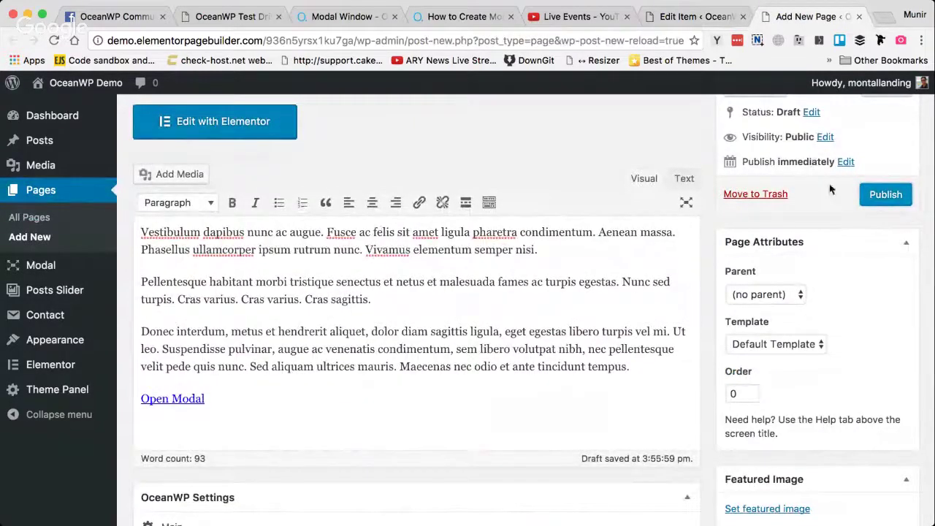
{"action": "left_click", "coordinate": [880, 198]}
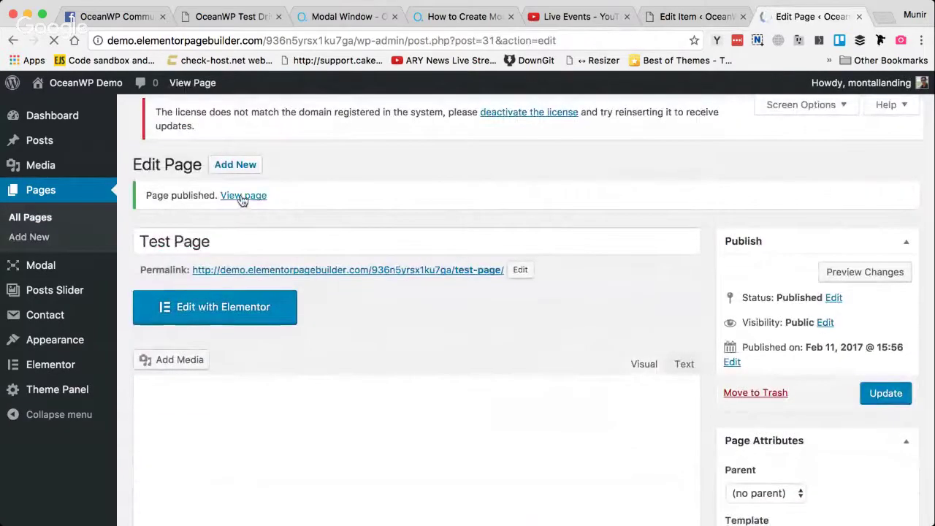
{"action": "left_click", "coordinate": [242, 196], "text": "super"}
{"action": "left_click", "coordinate": [799, 18]}
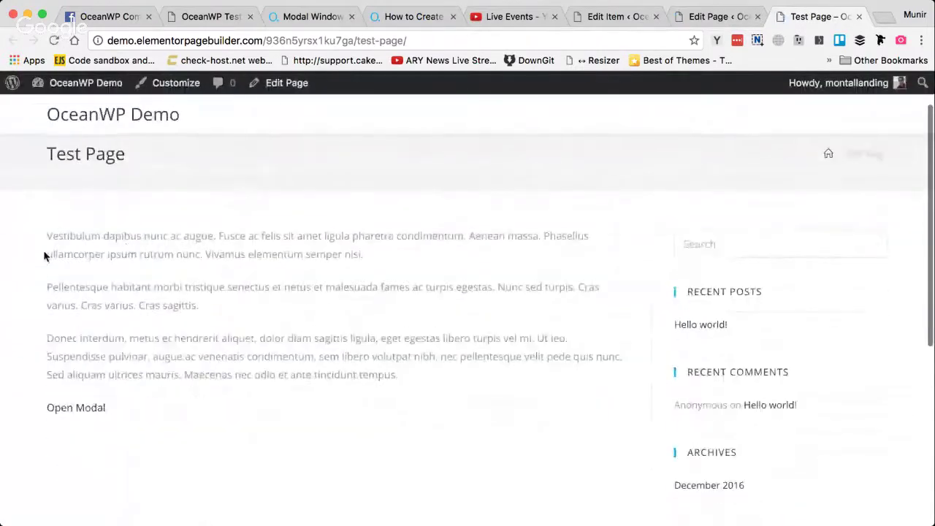
Test the "Open Modal" link below the text on the live Test Page
{"action": "left_click_drag", "start_coordinate": [43, 254], "coordinate": [187, 357]}
{"action": "left_click", "coordinate": [186, 403]}
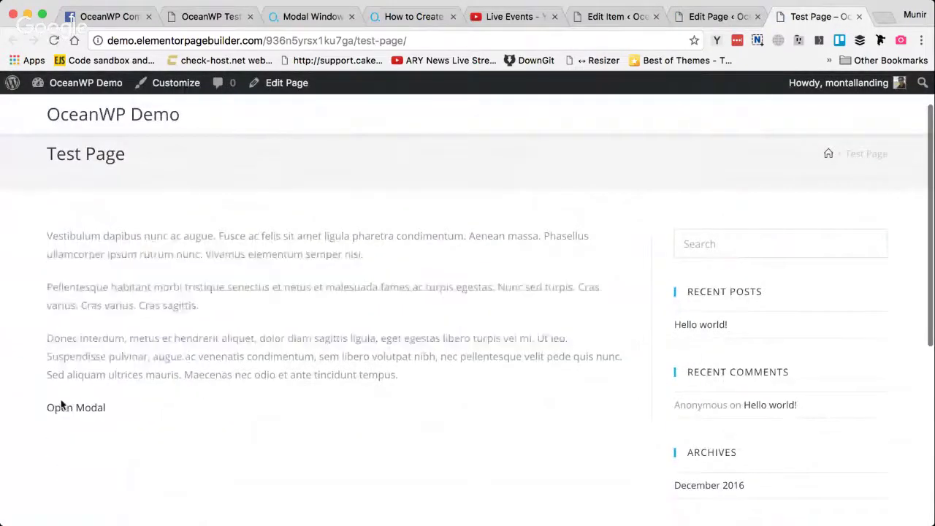
{"action": "left_click", "coordinate": [73, 414]}
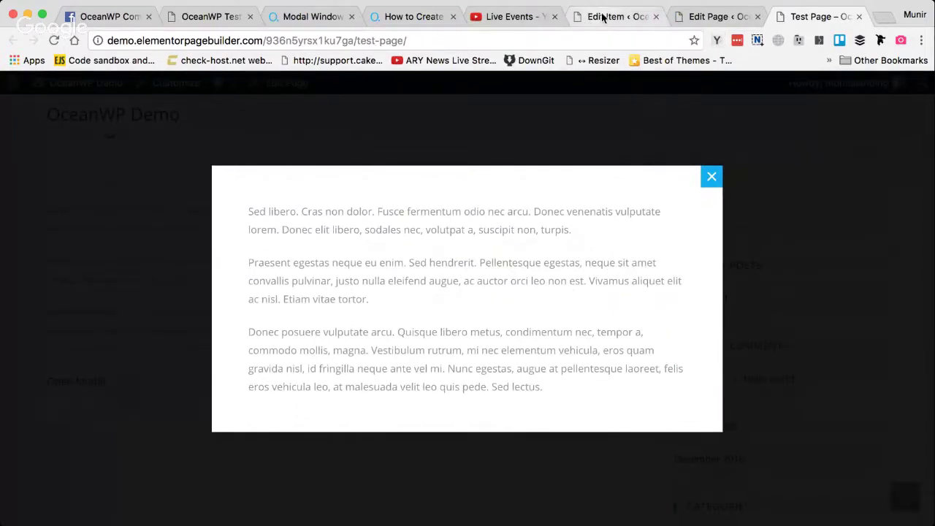
Change the modal link's text in Test Page's HTML to "My Modal Content"
{"action": "left_click", "coordinate": [719, 17]}
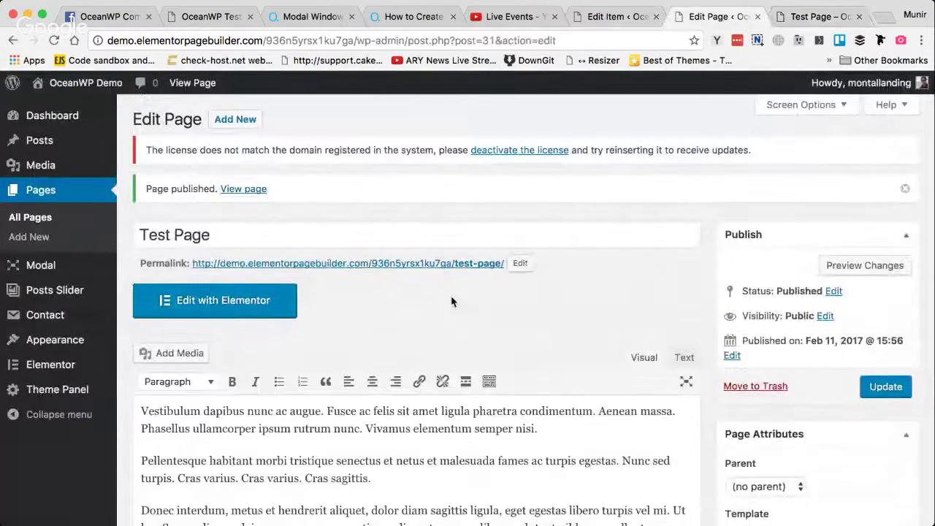
{"action": "left_click", "coordinate": [684, 357]}
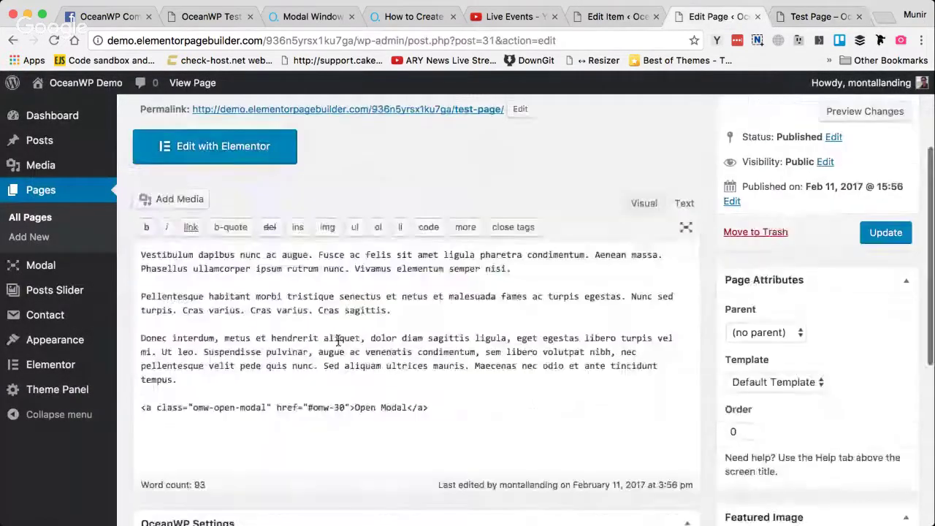
{"action": "left_click", "coordinate": [636, 202]}
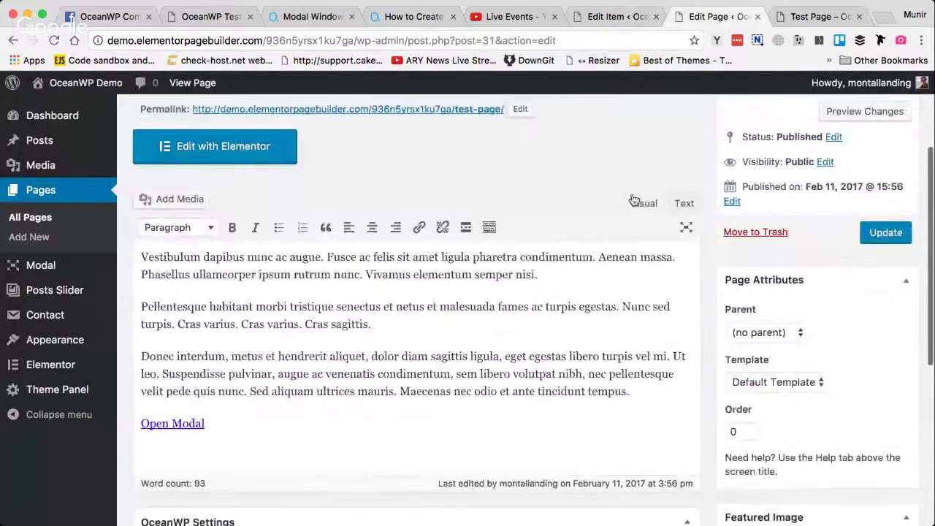
{"action": "left_click", "coordinate": [687, 204]}
{"action": "double_click", "coordinate": [394, 407]}
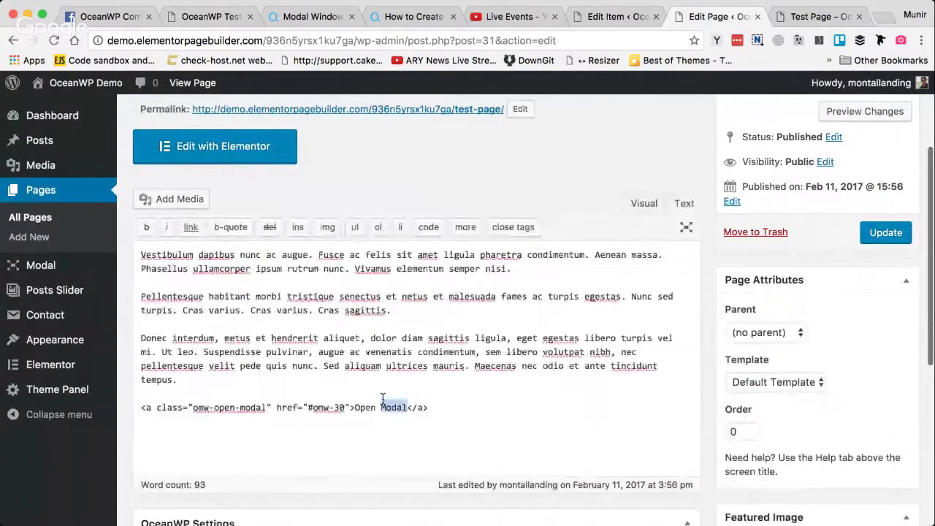
{"action": "left_click", "coordinate": [360, 407]}
{"action": "left_click_drag", "start_coordinate": [356, 407], "coordinate": [406, 407]}
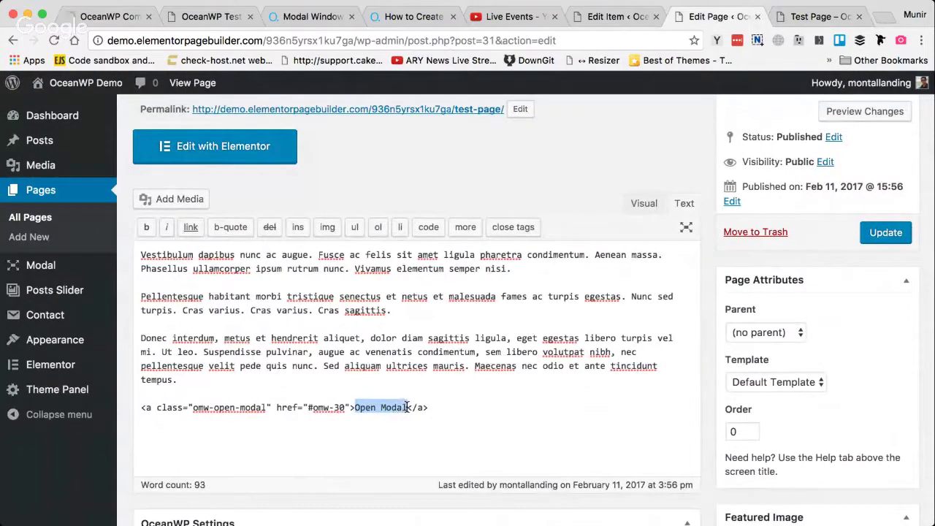
{"action": "type", "text": "My "}
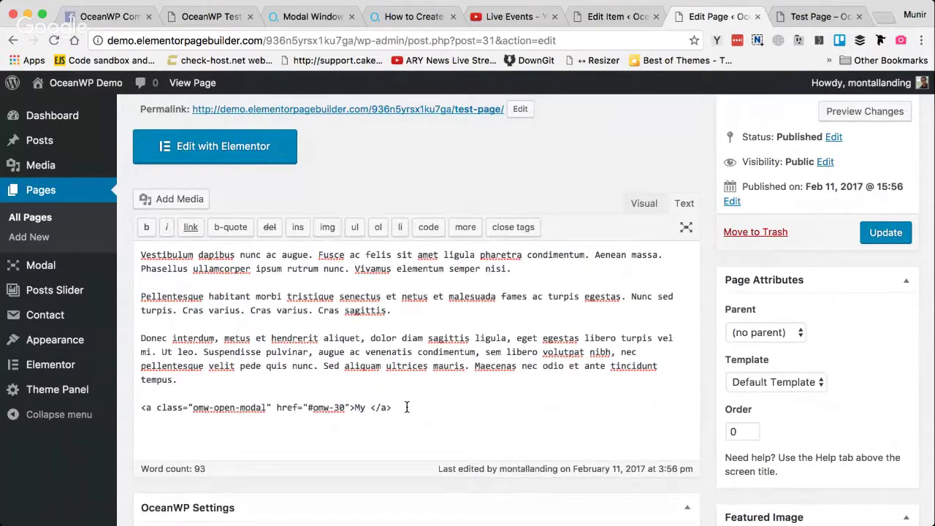
{"action": "type", "text": "Modal Content"}
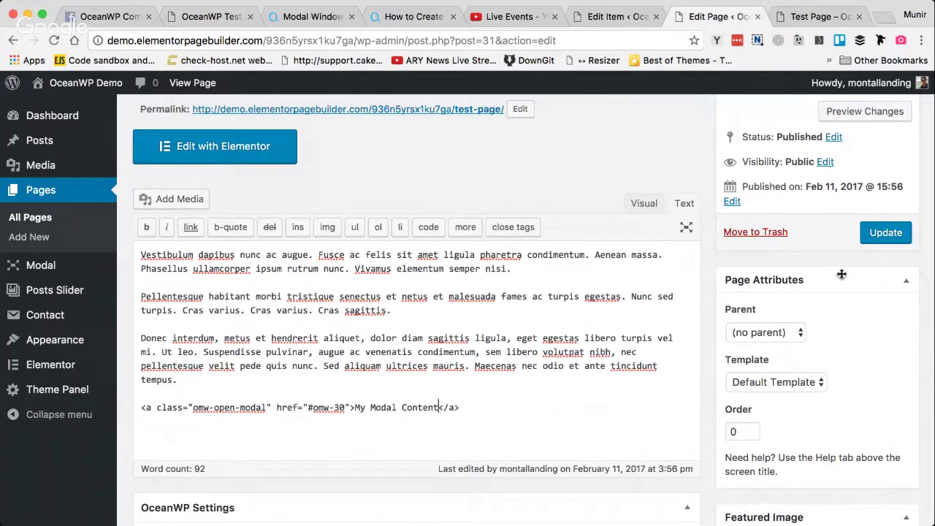
Update Test Page, close the open modal on the live page and reload that page
{"action": "left_click", "coordinate": [887, 234]}
{"action": "left_click", "coordinate": [796, 17]}
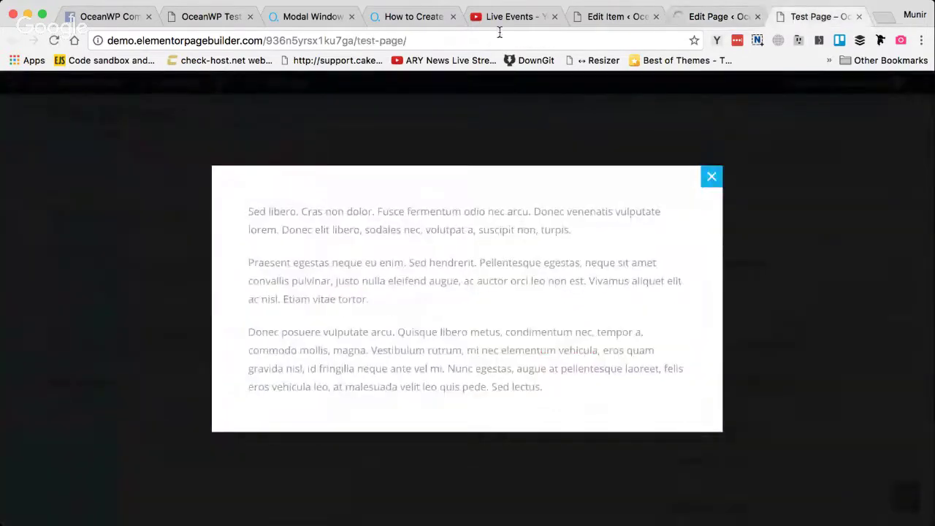
{"action": "left_click", "coordinate": [713, 172]}
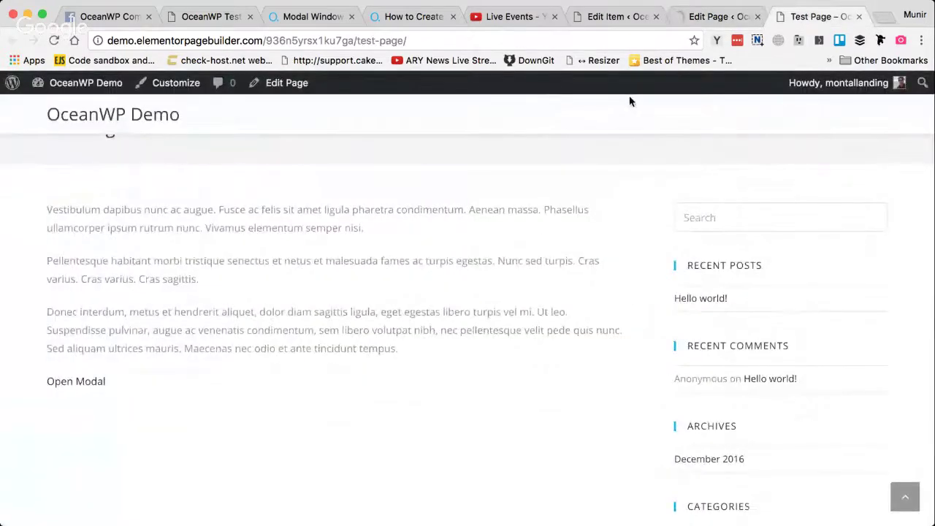
{"action": "left_click", "coordinate": [55, 40]}
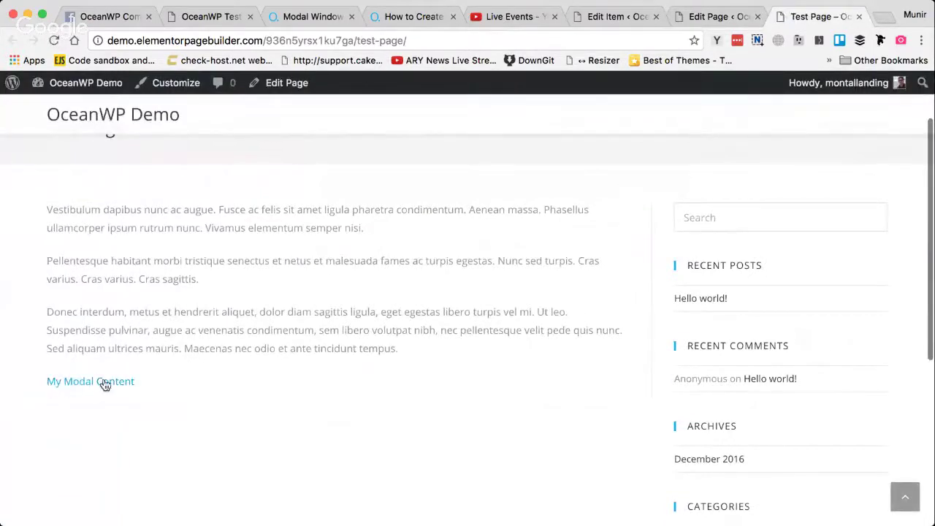
Review the modal link in Test Page's HTML against the link details of the modal item
{"action": "left_click", "coordinate": [708, 18]}
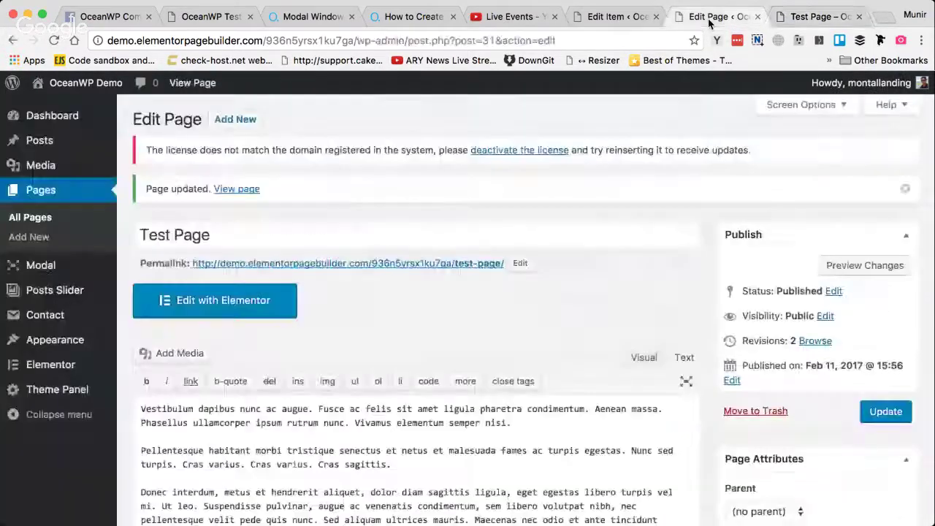
{"action": "scroll", "coordinate": [540, 290], "scroll_direction": "down", "scroll_amount": 4}
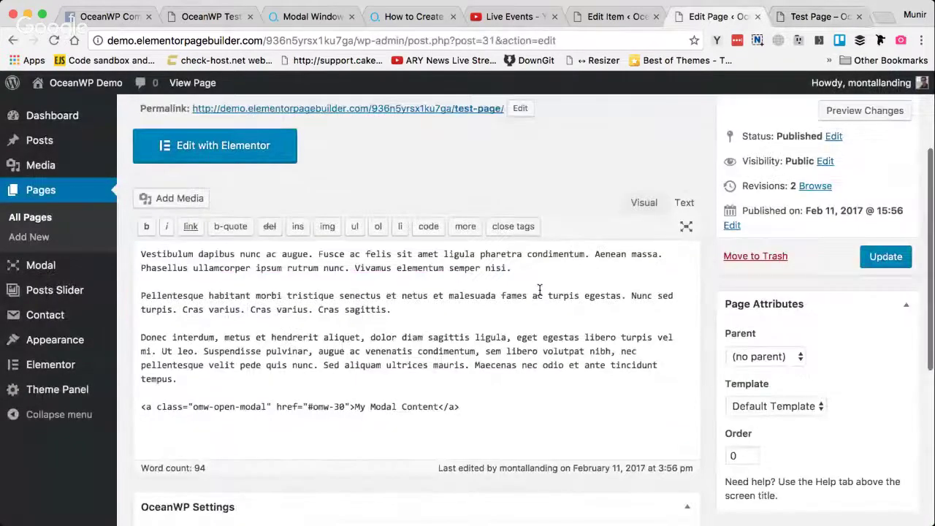
{"action": "left_click", "coordinate": [632, 22]}
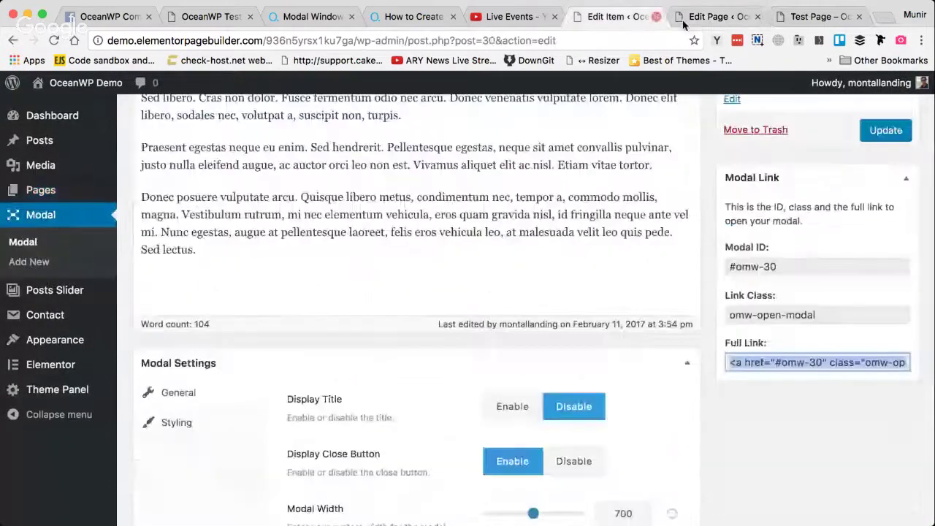
Test the "My Modal Content" link on the live Test Page and examine the modal's text
{"action": "left_click", "coordinate": [818, 16]}
{"action": "left_click", "coordinate": [113, 383]}
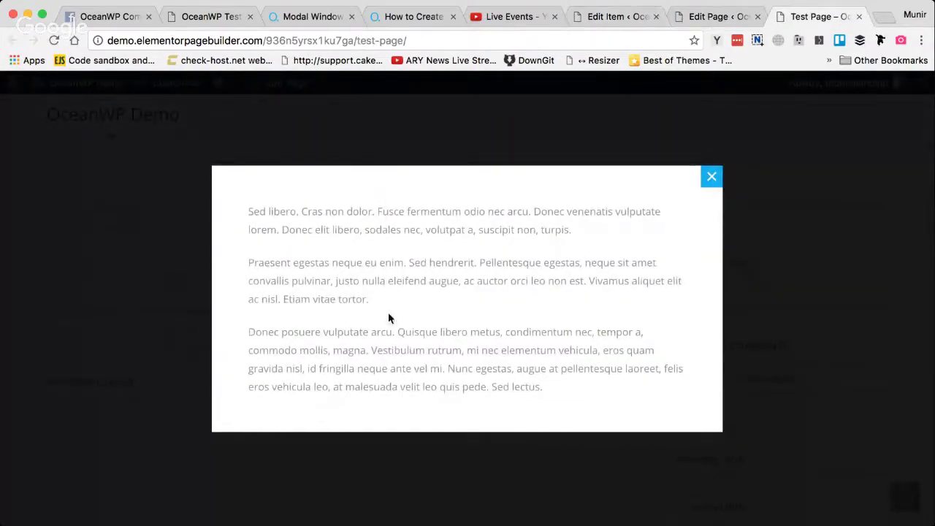
{"action": "left_click_drag", "start_coordinate": [251, 222], "coordinate": [584, 401]}
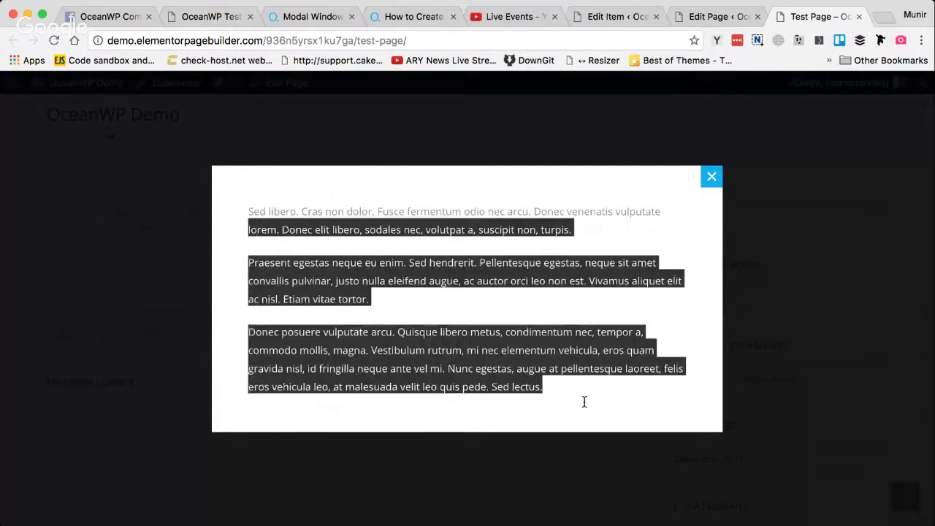
{"action": "left_click", "coordinate": [585, 402]}
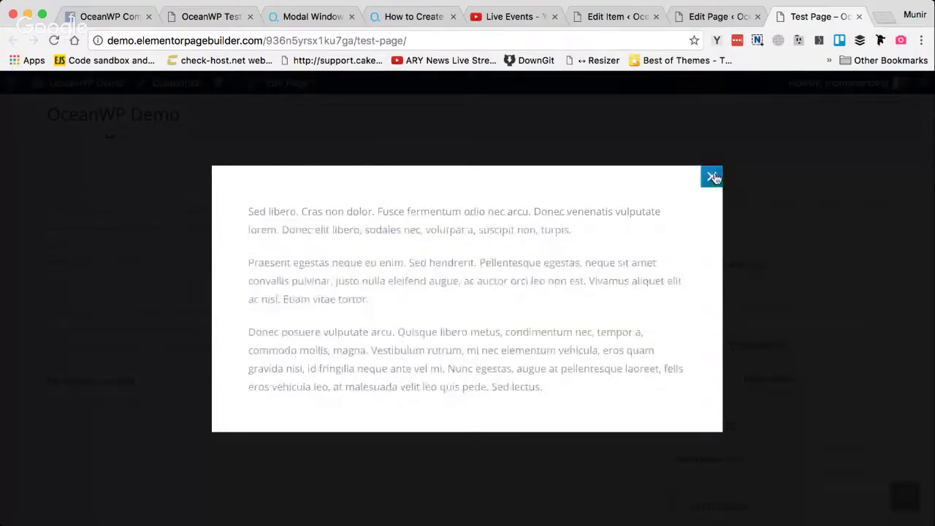
Enable Display Title in the modal's settings and update the modal
{"action": "left_click", "coordinate": [612, 17]}
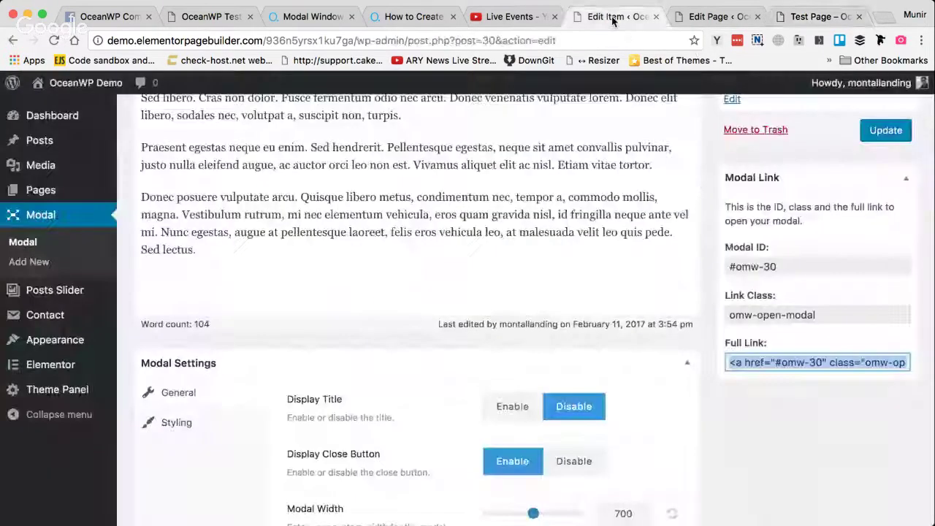
{"action": "scroll", "coordinate": [373, 300], "scroll_direction": "down", "scroll_amount": 3}
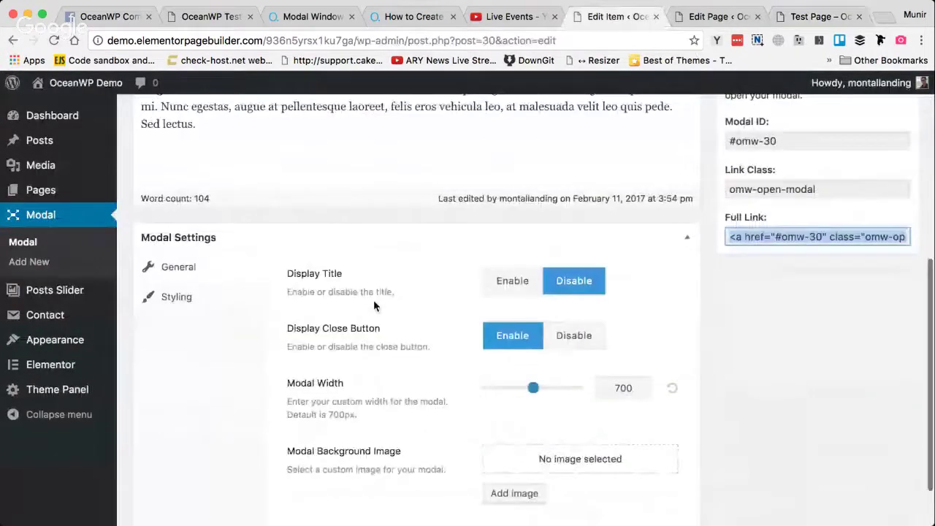
{"action": "left_click", "coordinate": [510, 287]}
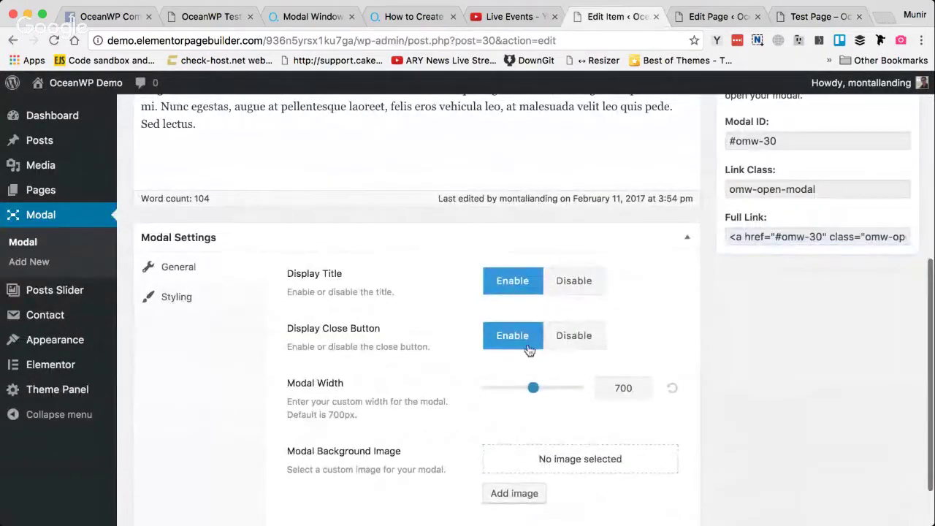
{"action": "scroll", "coordinate": [532, 364], "scroll_direction": "down", "scroll_amount": 1}
{"action": "scroll", "coordinate": [532, 363], "scroll_direction": "up", "scroll_amount": 4}
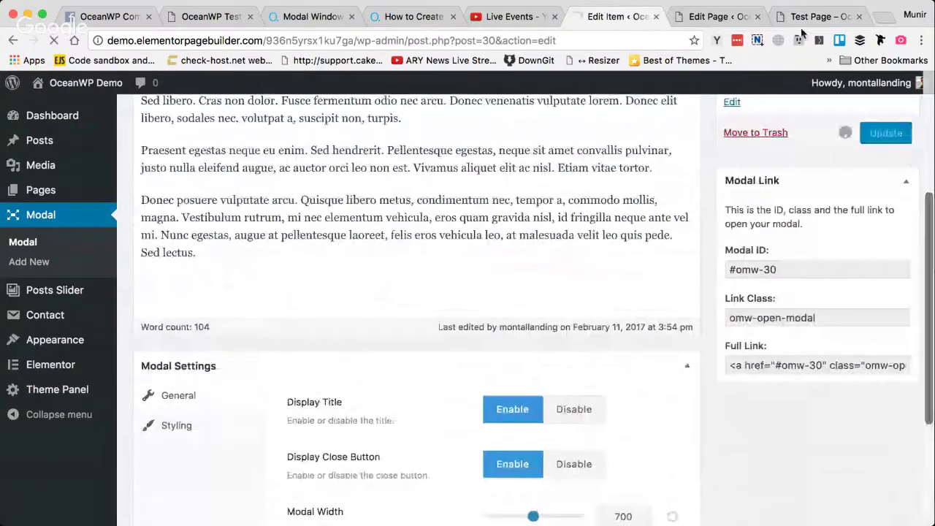
{"action": "left_click", "coordinate": [882, 132]}
Reload the live Test Page and open the modal from its link to check the title
{"action": "left_click", "coordinate": [818, 16]}
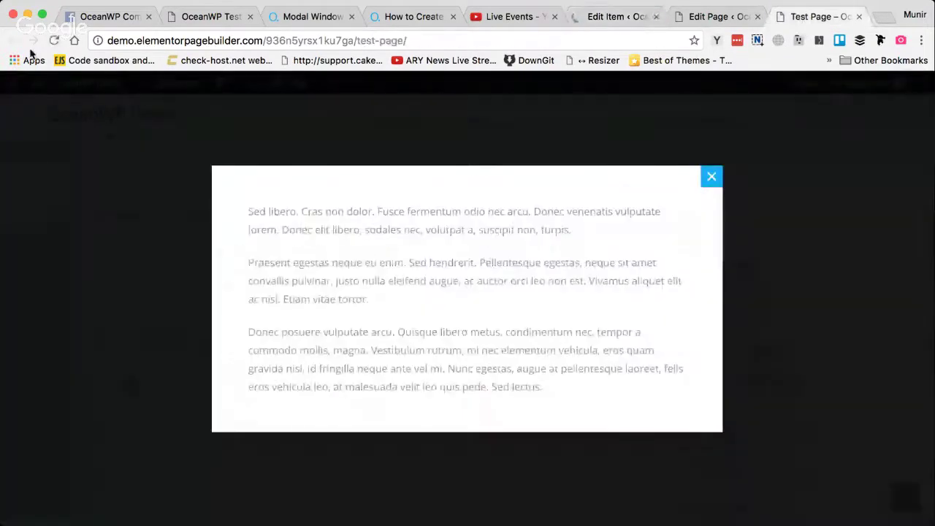
{"action": "left_click", "coordinate": [54, 41]}
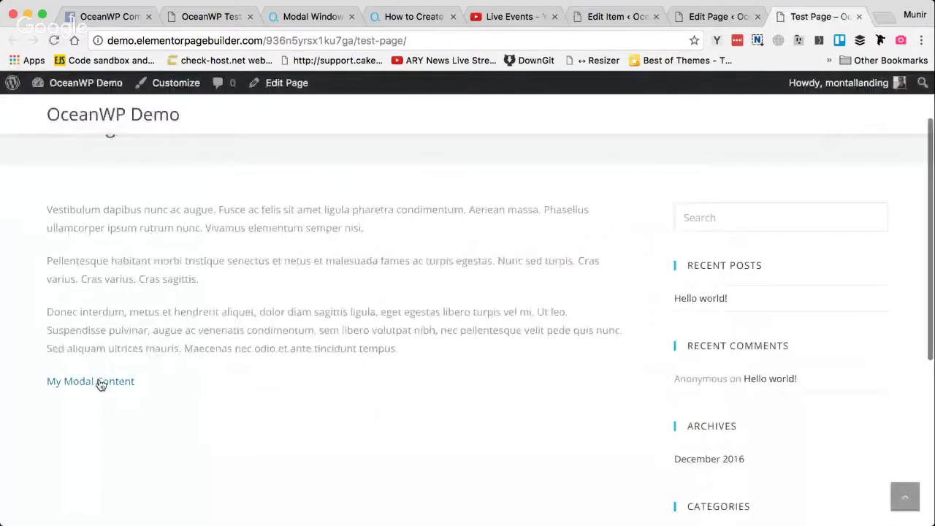
{"action": "left_click", "coordinate": [100, 382]}
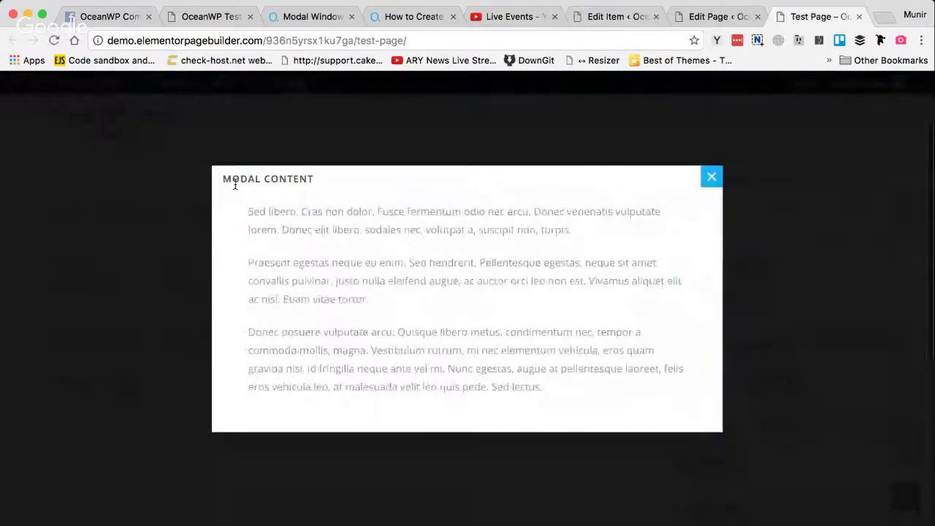
{"action": "left_click_drag", "start_coordinate": [223, 181], "coordinate": [346, 188]}
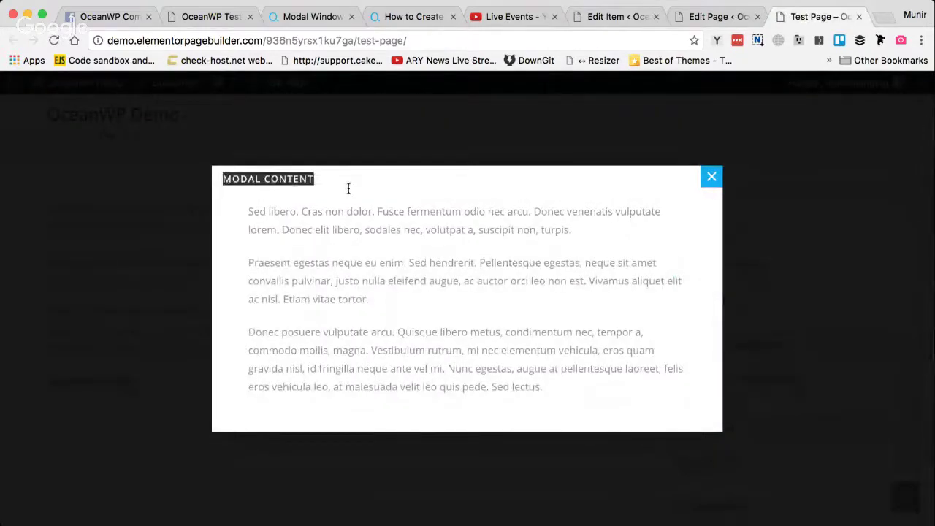
{"action": "triple_click", "coordinate": [349, 189]}
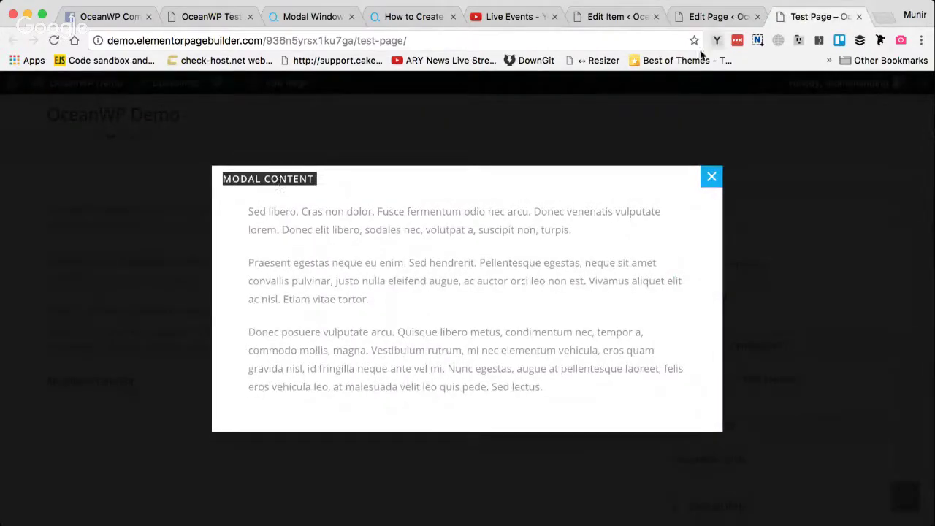
Examine the modal item's title in its editor and view the list of modals
{"action": "left_click", "coordinate": [593, 23]}
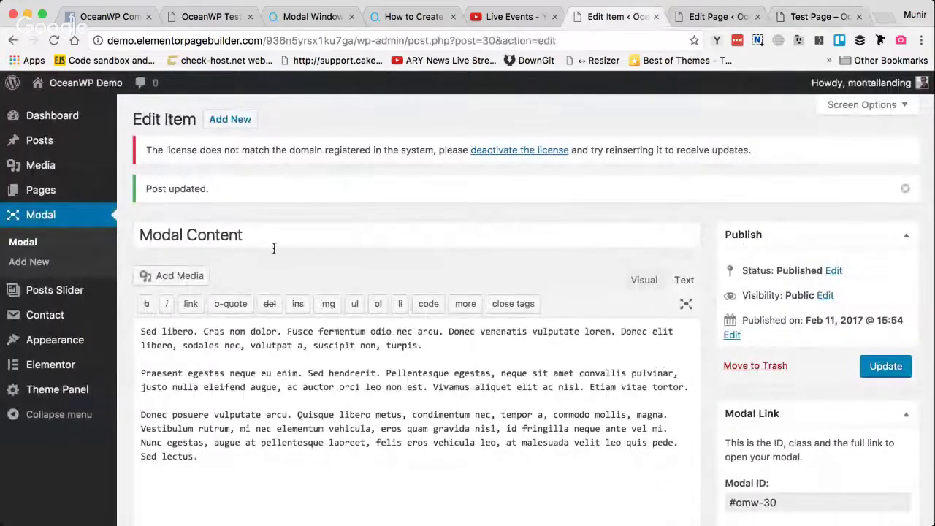
{"action": "left_click_drag", "start_coordinate": [139, 234], "coordinate": [254, 234]}
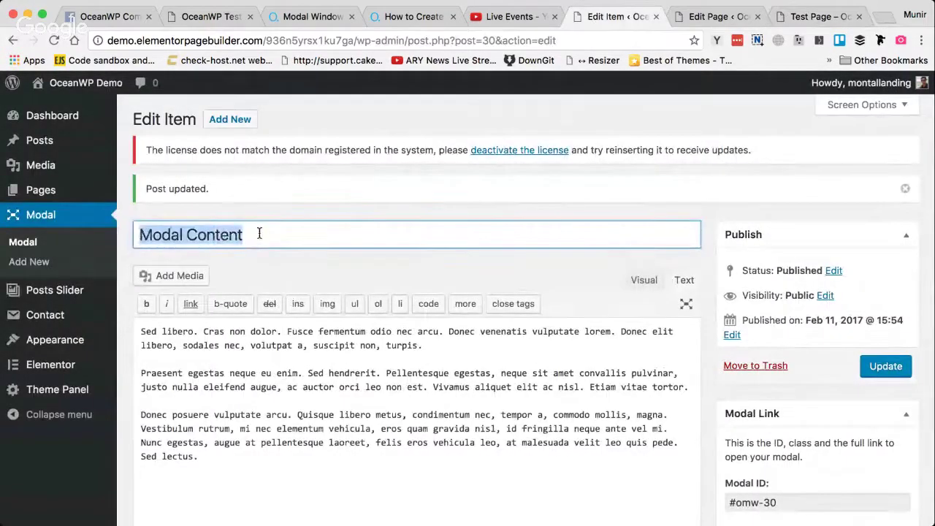
{"action": "double_click", "coordinate": [252, 234]}
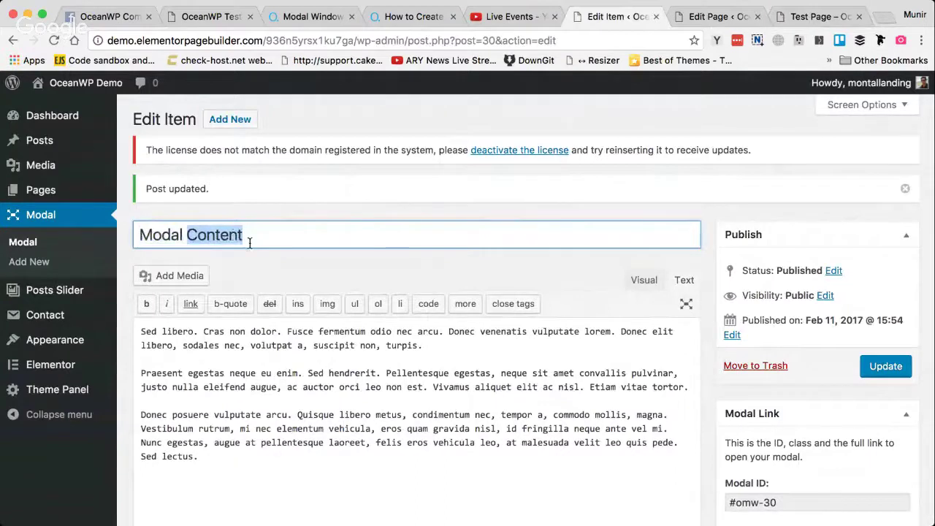
{"action": "left_click", "coordinate": [225, 234]}
{"action": "left_click", "coordinate": [274, 231]}
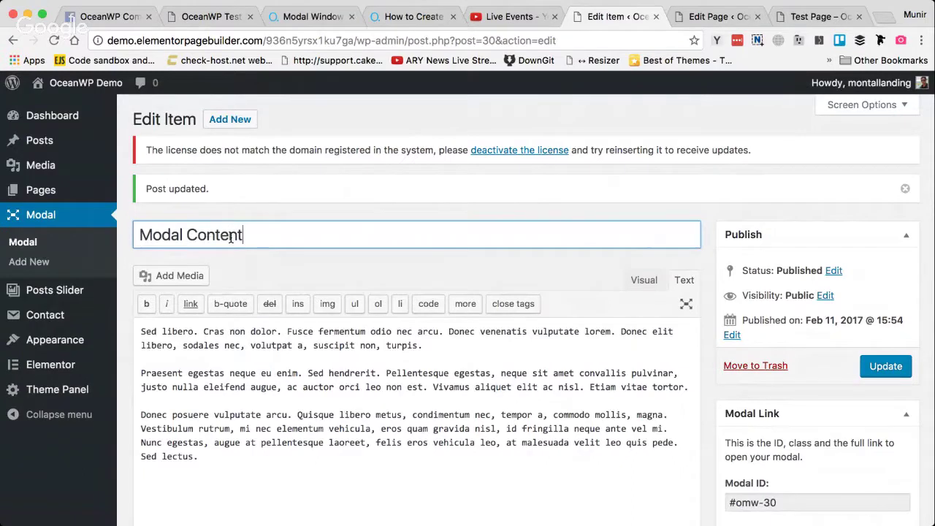
{"action": "left_click", "coordinate": [35, 244]}
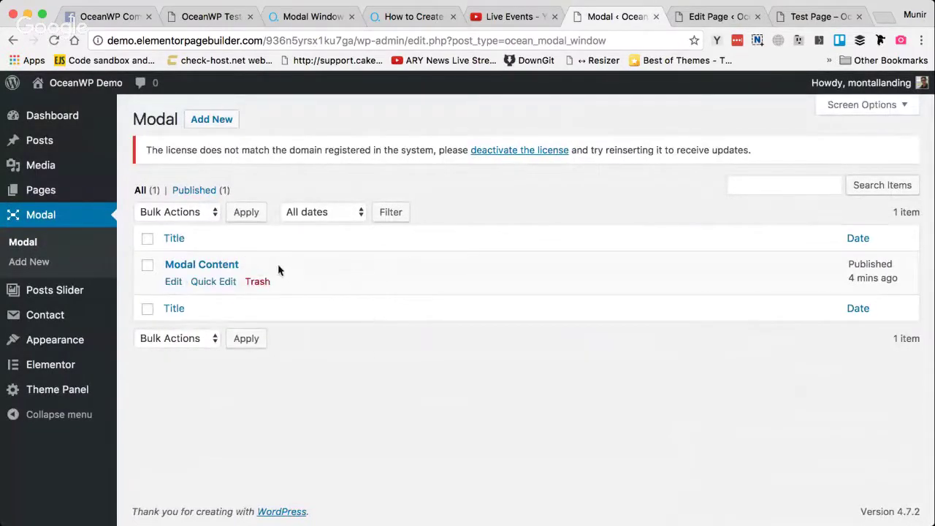
Open the Modal Content item for editing and disable Display Title in its settings
{"action": "left_click", "coordinate": [190, 266]}
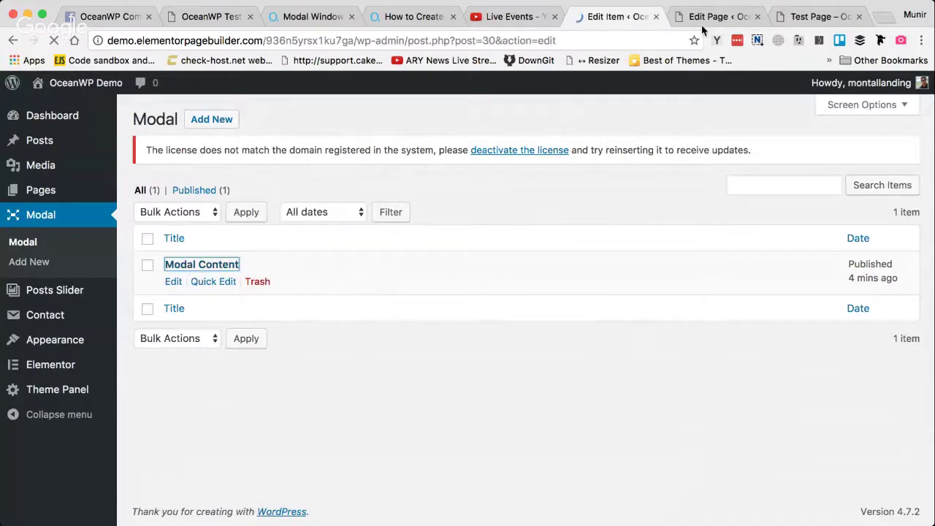
{"action": "scroll", "coordinate": [493, 355], "scroll_direction": "down", "scroll_amount": 5}
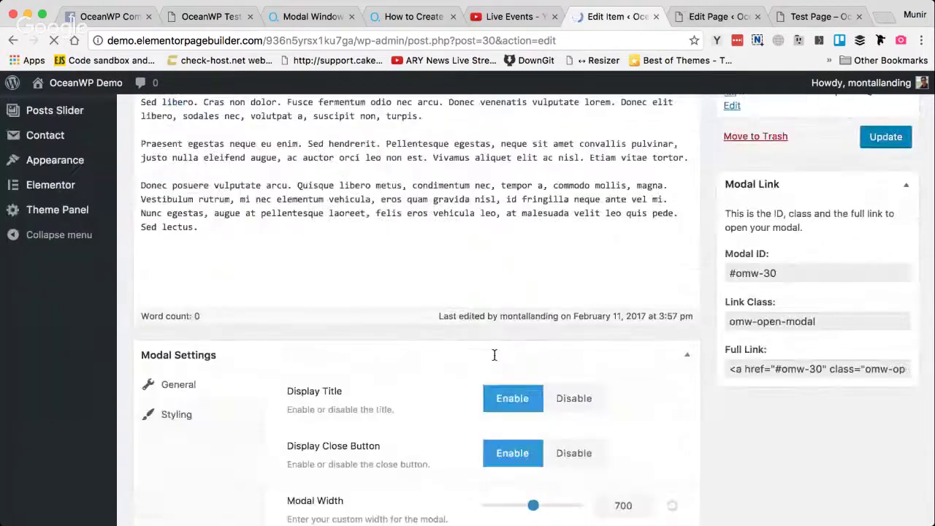
{"action": "scroll", "coordinate": [494, 355], "scroll_direction": "down", "scroll_amount": 5}
{"action": "left_click", "coordinate": [571, 219]}
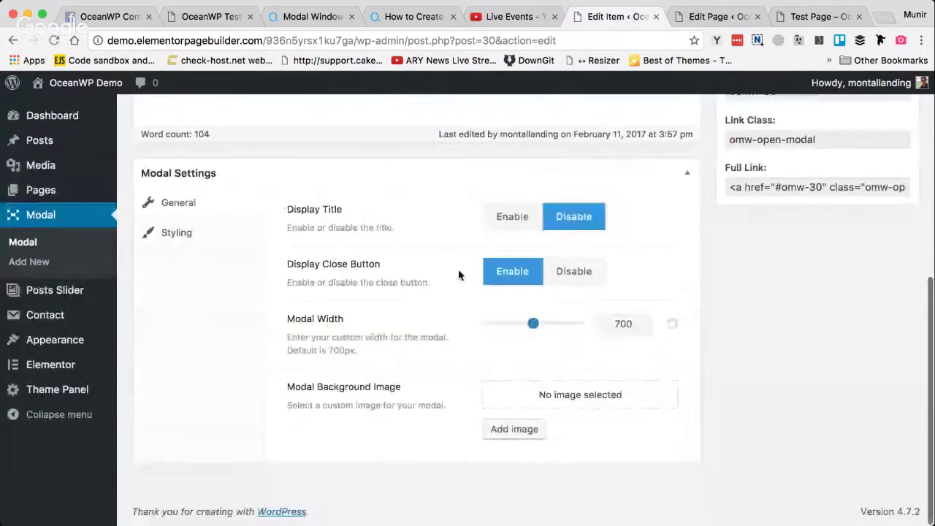
On the live Test Page, test closing the modal from the area outside it and reopen it from its link
{"action": "left_click", "coordinate": [812, 16]}
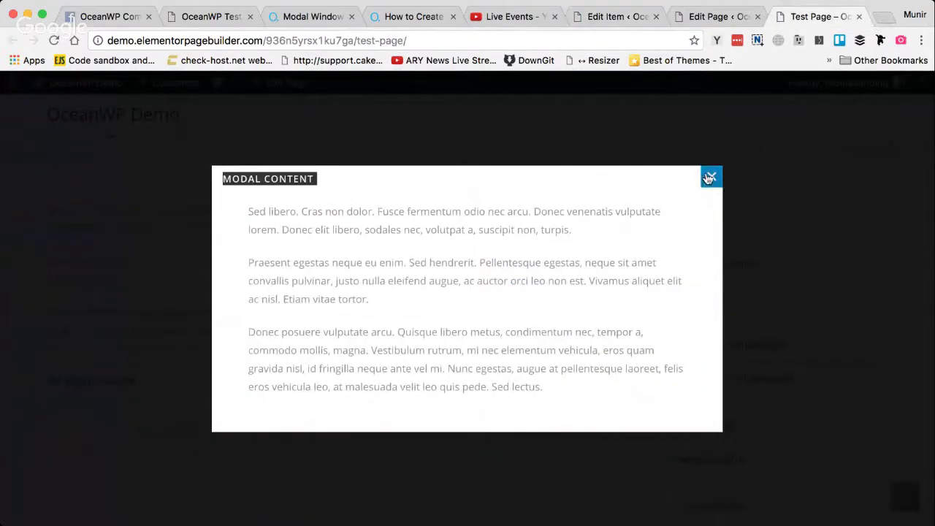
{"action": "left_click", "coordinate": [836, 167]}
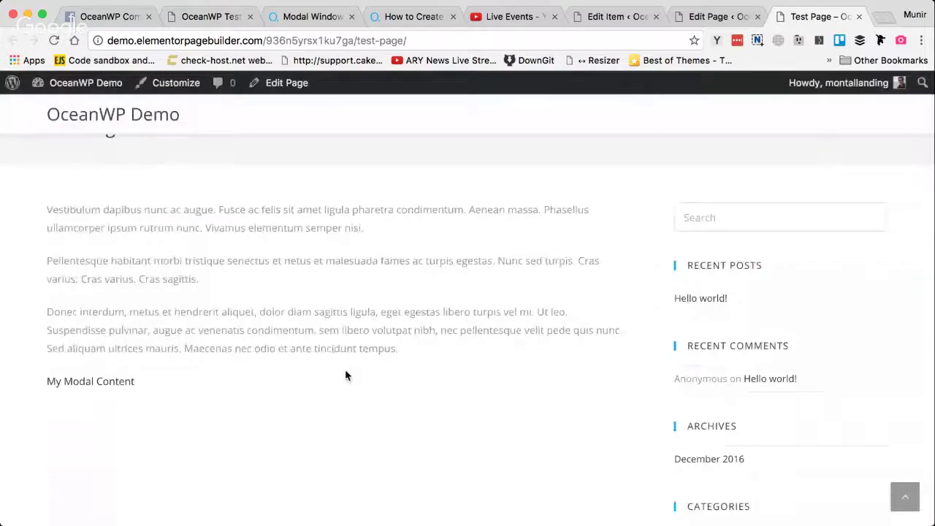
{"action": "left_click", "coordinate": [346, 375]}
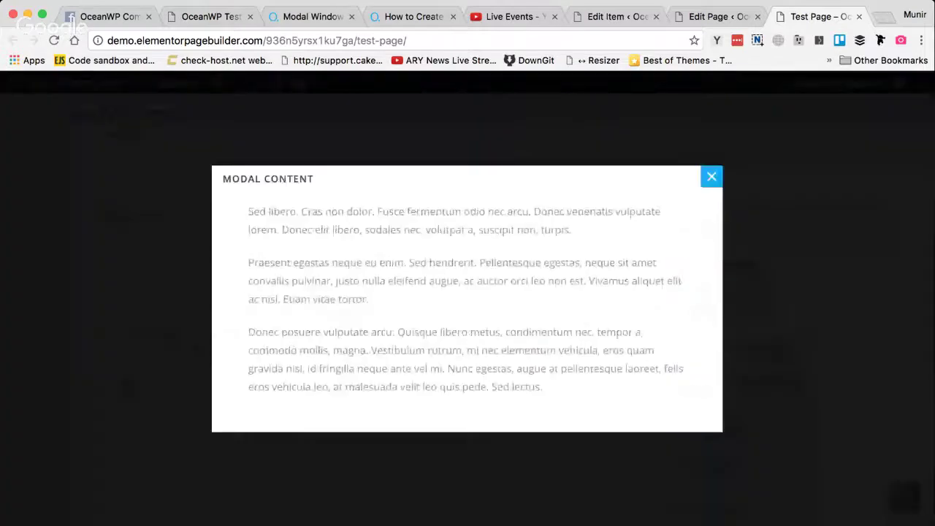
Set the modal width to 529 px in the modal's settings and update the modal
{"action": "left_click", "coordinate": [622, 18]}
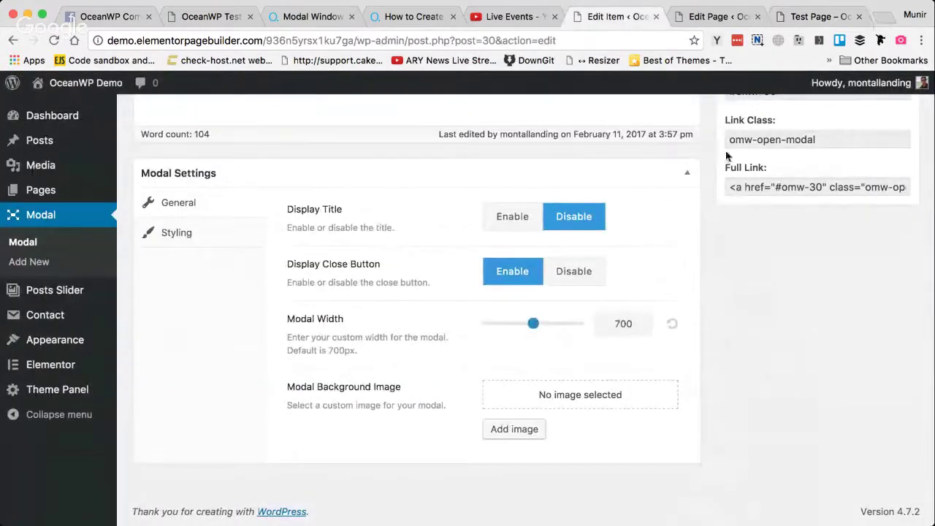
{"action": "mouse_move", "coordinate": [537, 330]}
{"action": "left_mouse_down"}
{"action": "mouse_move", "coordinate": [568, 329]}
{"action": "mouse_move", "coordinate": [506, 330]}
{"action": "mouse_move", "coordinate": [519, 331]}
{"action": "left_mouse_up"}
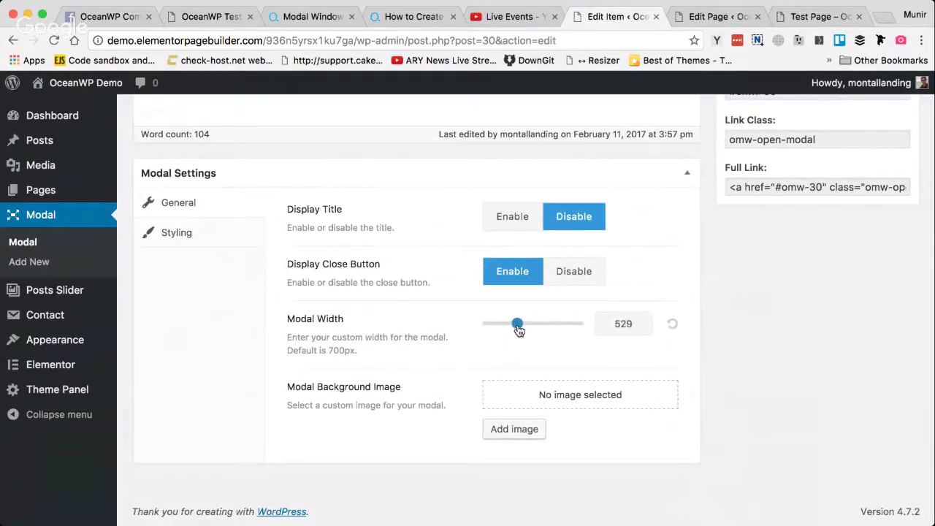
{"action": "scroll", "coordinate": [890, 270], "scroll_direction": "up", "scroll_amount": 5}
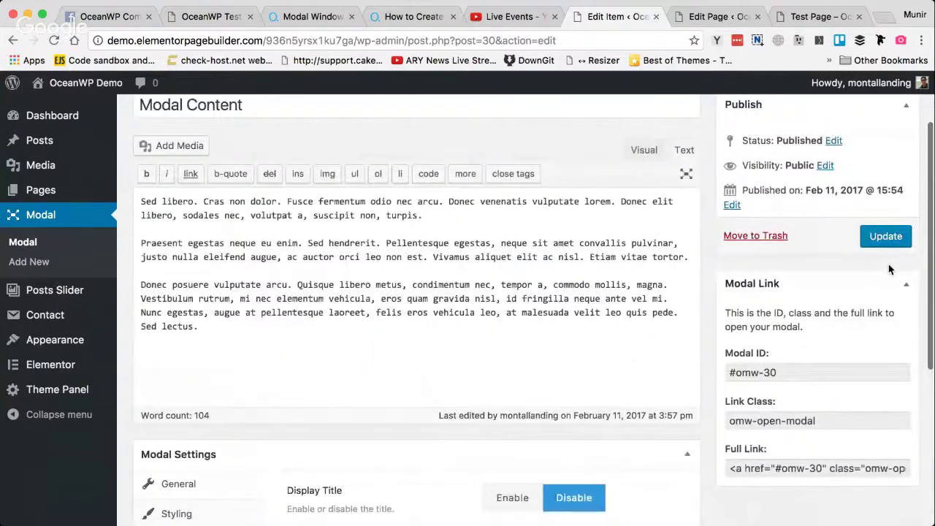
{"action": "left_click", "coordinate": [886, 236]}
Reload the live Test Page and open the modal from its link to check the new width
{"action": "left_click", "coordinate": [819, 16]}
{"action": "key", "text": "super+r"}
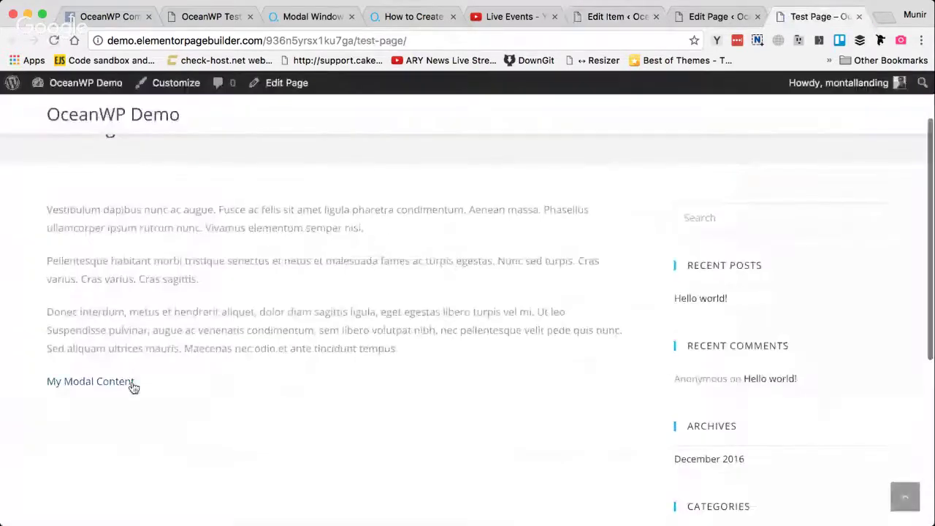
{"action": "left_click", "coordinate": [131, 381]}
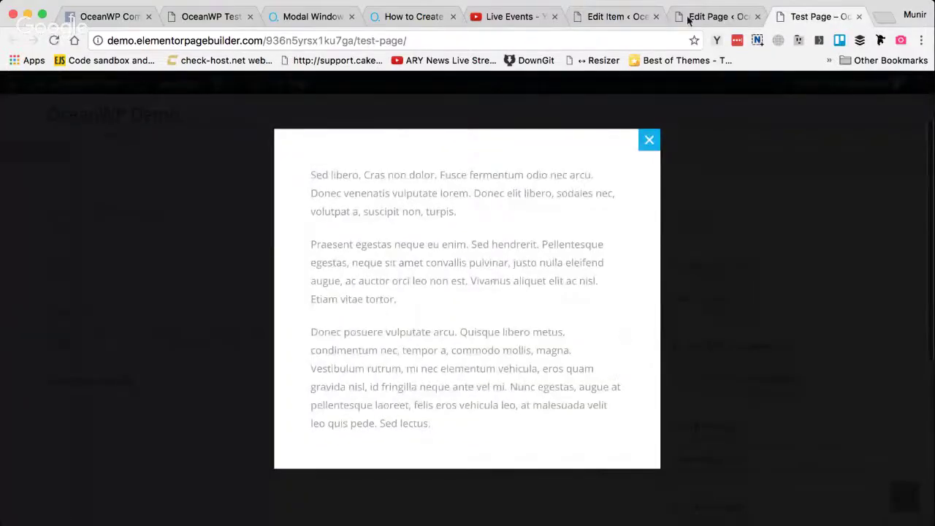
Set Elementor_Test_Drive_Video_Cover.jpg from the media library as the modal's background image and update the modal
{"action": "left_click", "coordinate": [607, 18]}
{"action": "scroll", "coordinate": [470, 326], "scroll_direction": "down", "scroll_amount": 10}
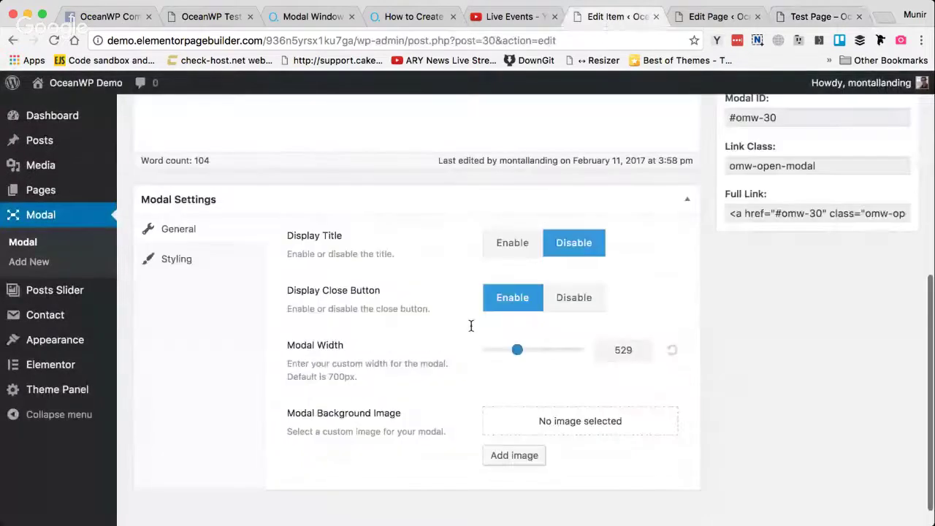
{"action": "scroll", "coordinate": [470, 326], "scroll_direction": "down", "scroll_amount": 1}
{"action": "double_click", "coordinate": [381, 387]}
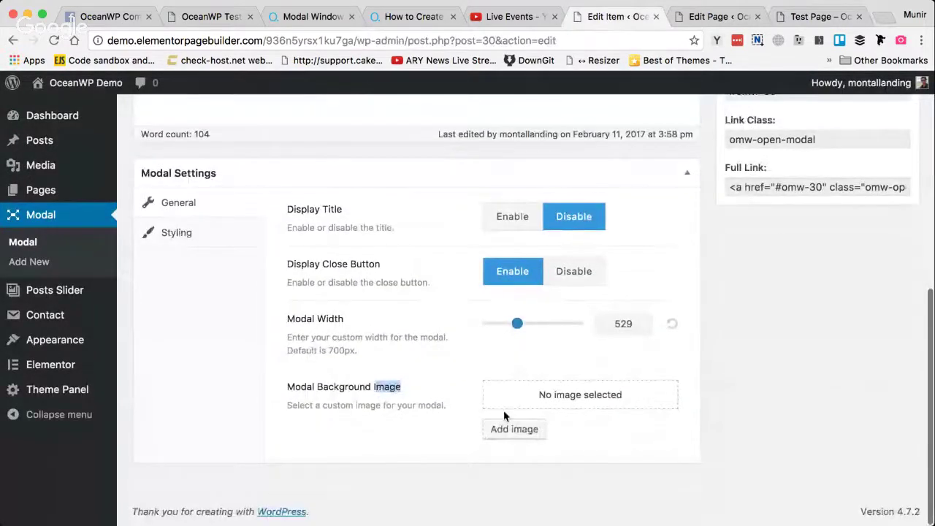
{"action": "left_click", "coordinate": [391, 408]}
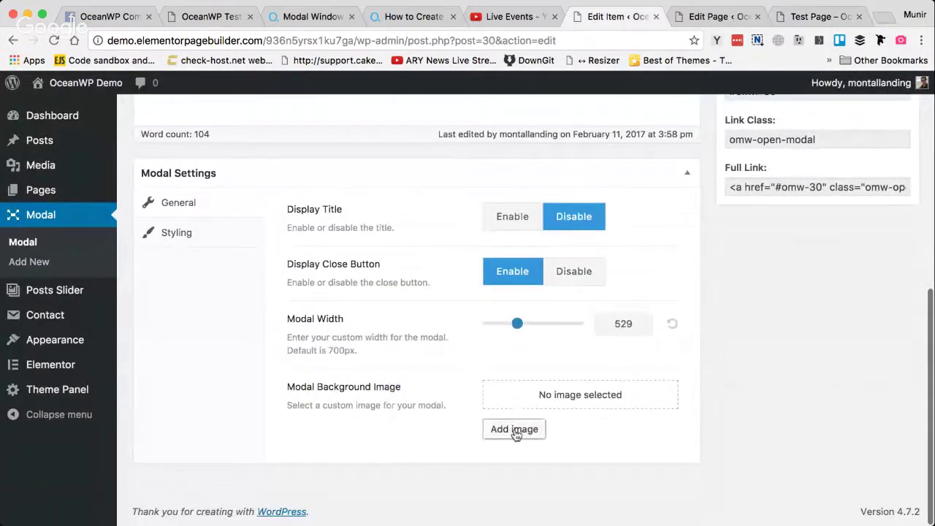
{"action": "left_click", "coordinate": [515, 430]}
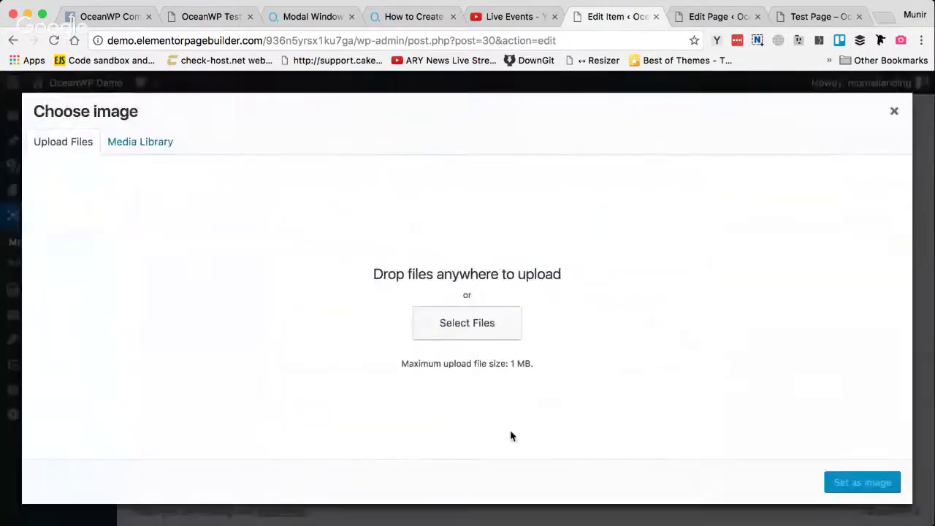
{"action": "left_click", "coordinate": [139, 144]}
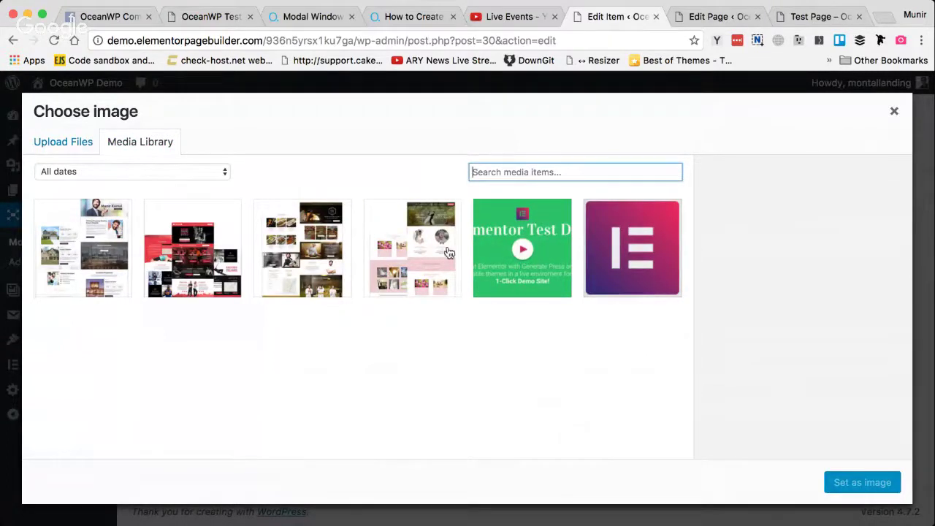
{"action": "left_click", "coordinate": [503, 249]}
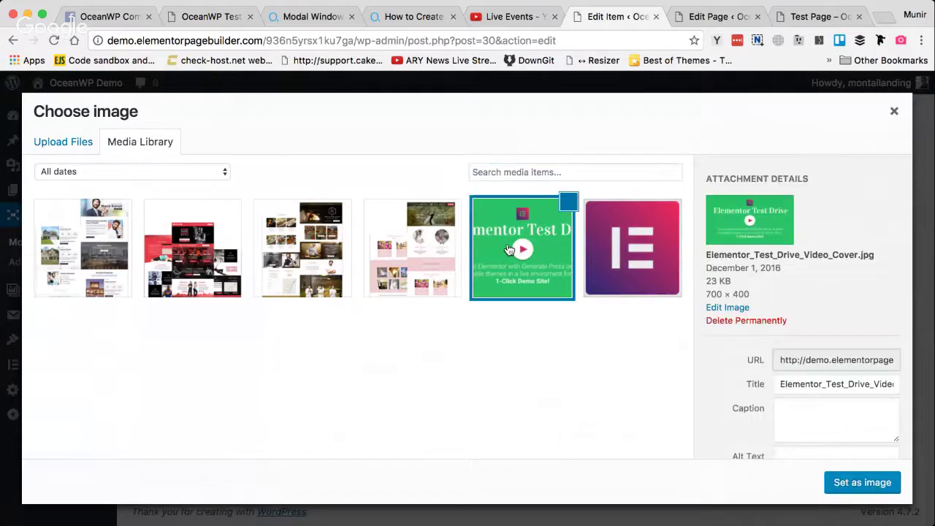
{"action": "left_click", "coordinate": [862, 482]}
{"action": "scroll", "coordinate": [827, 329], "scroll_direction": "up", "scroll_amount": 2}
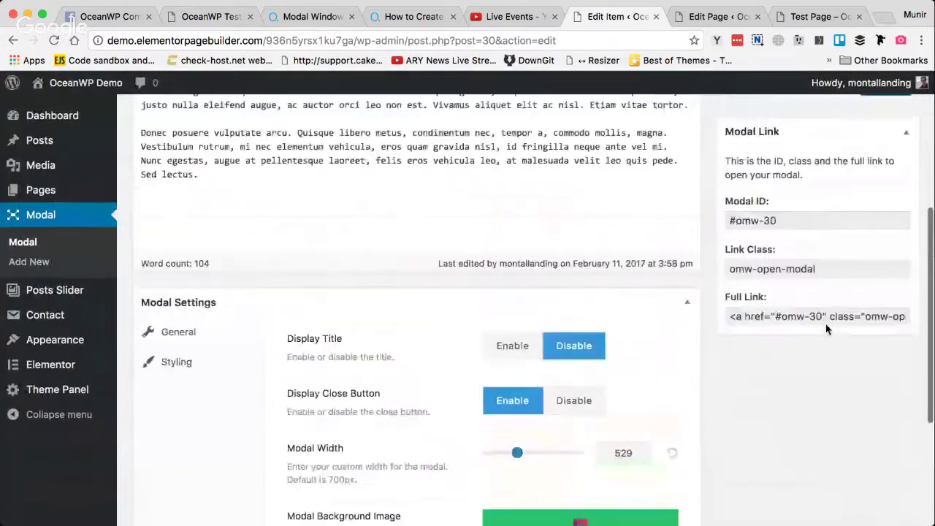
{"action": "scroll", "coordinate": [827, 329], "scroll_direction": "up", "scroll_amount": 4}
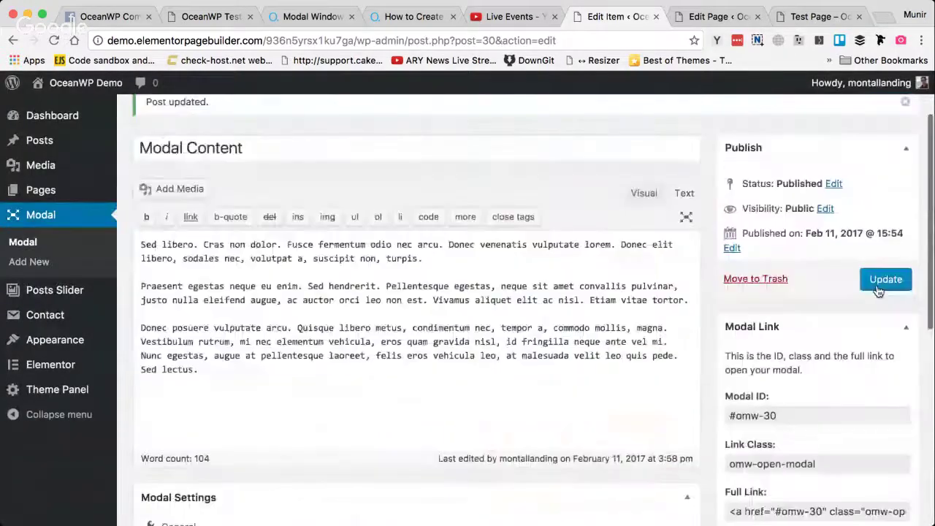
{"action": "left_click", "coordinate": [885, 279]}
Reload the live Test Page, open the modal from its link and check the text's readability over the background image
{"action": "left_click", "coordinate": [720, 16]}
{"action": "left_click", "coordinate": [795, 20]}
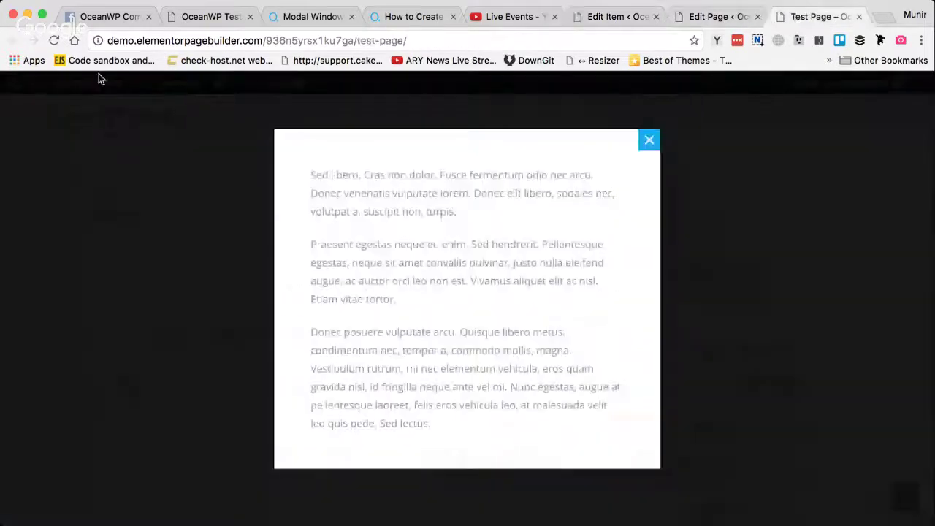
{"action": "left_click", "coordinate": [54, 40]}
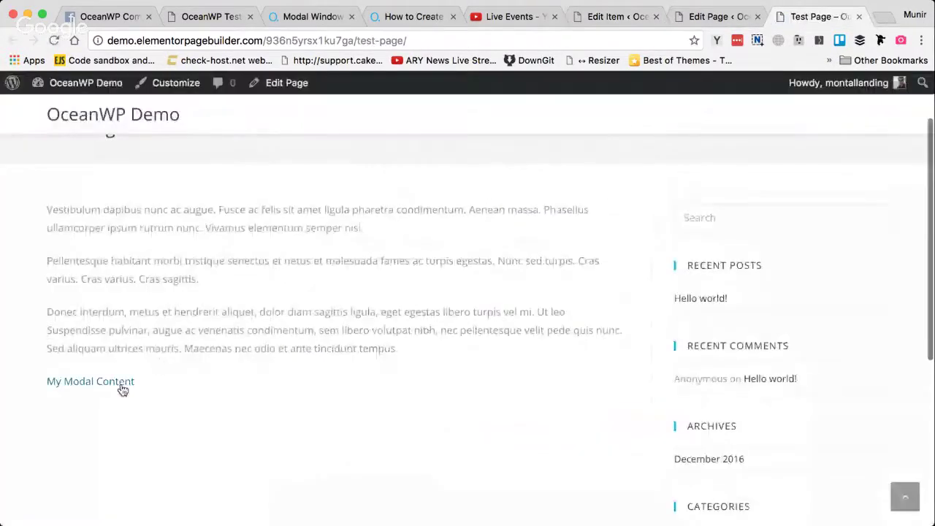
{"action": "left_click", "coordinate": [121, 383]}
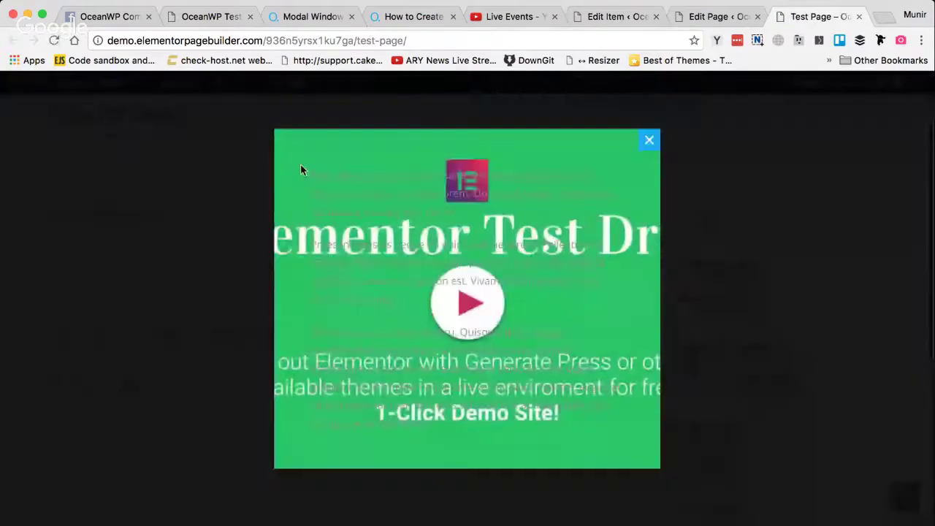
{"action": "left_click_drag", "start_coordinate": [299, 164], "coordinate": [609, 425]}
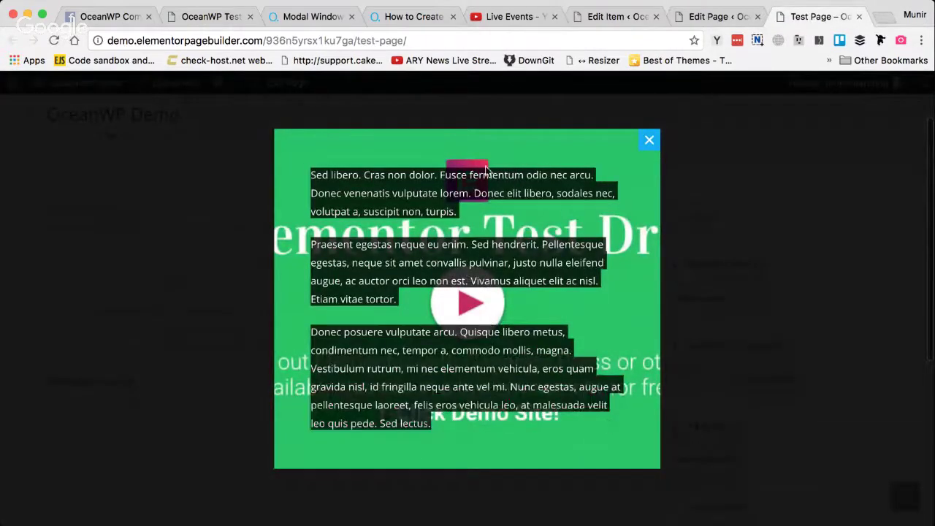
{"action": "left_click", "coordinate": [326, 184]}
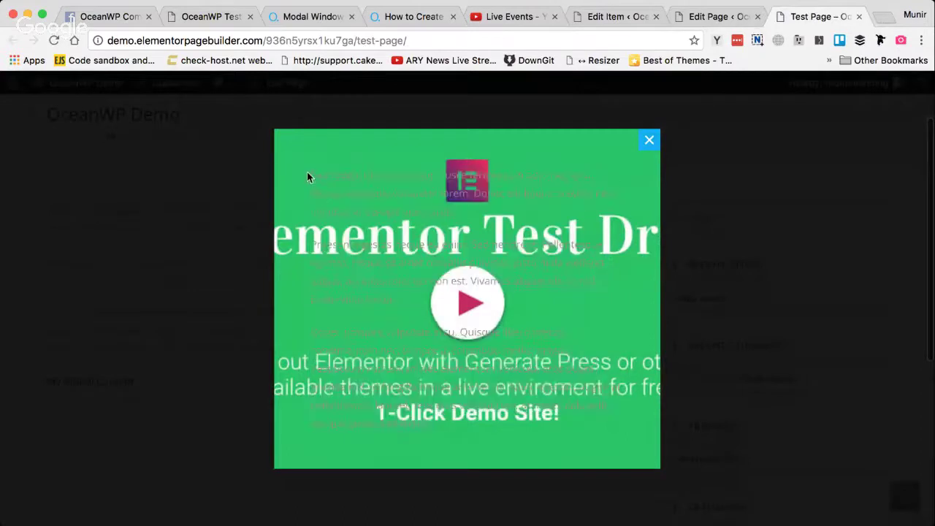
{"action": "left_click_drag", "start_coordinate": [307, 171], "coordinate": [494, 418]}
{"action": "left_click", "coordinate": [470, 218]}
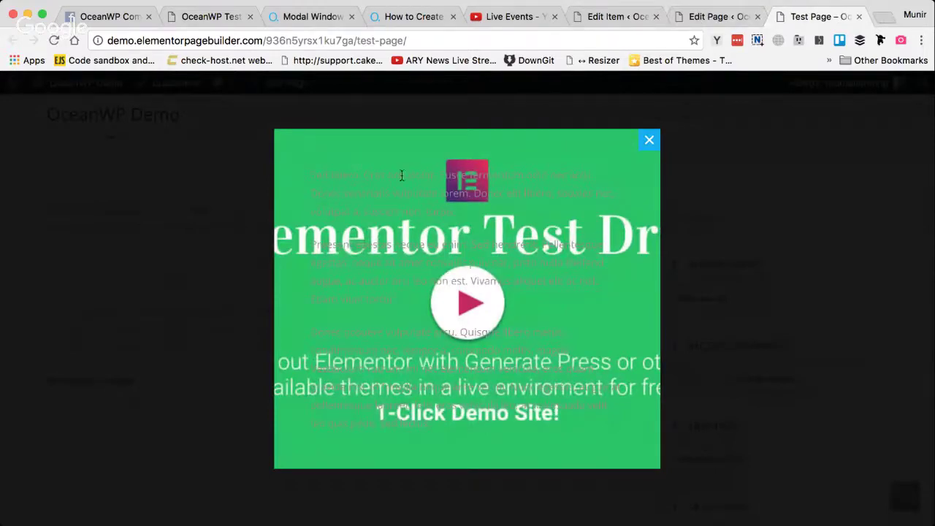
In the modal's styling settings, set the modal background to green and the text color to #ffffff, and update the modal
{"action": "left_click", "coordinate": [607, 17]}
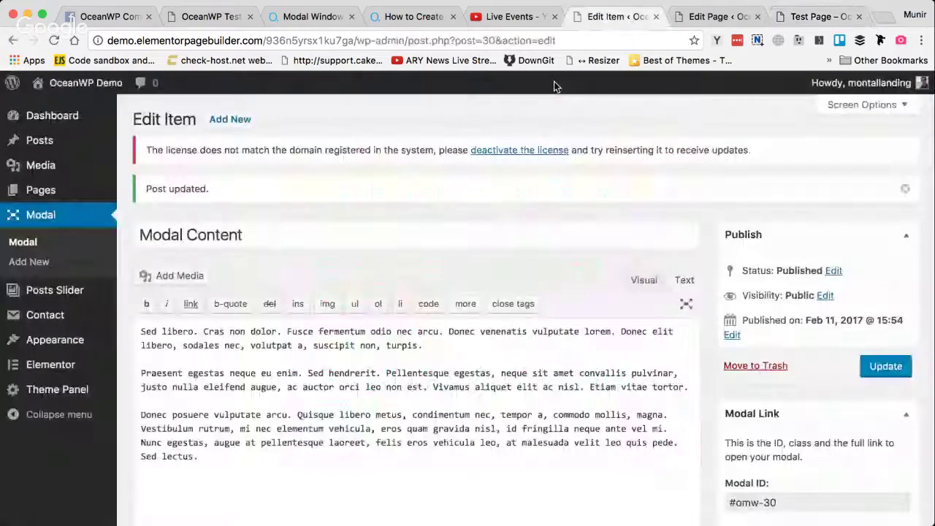
{"action": "scroll", "coordinate": [385, 332], "scroll_direction": "down", "scroll_amount": 6}
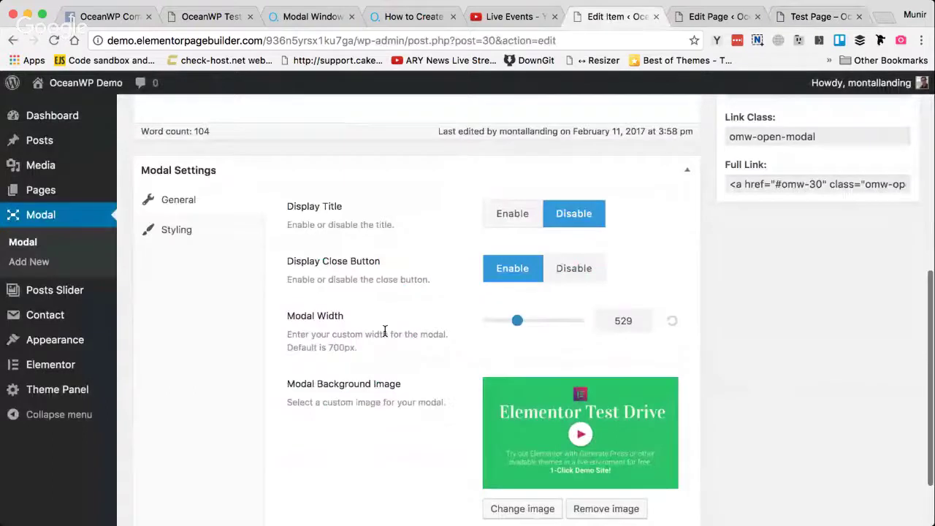
{"action": "left_click", "coordinate": [170, 236]}
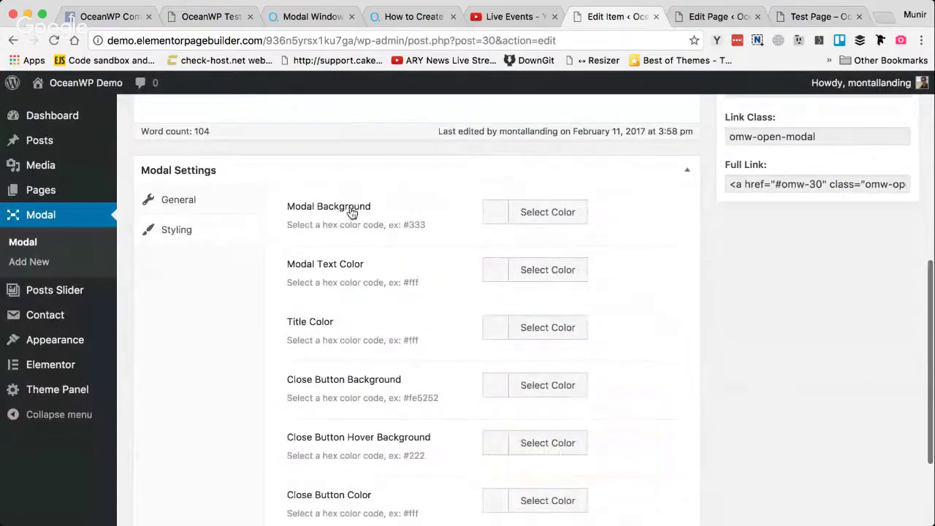
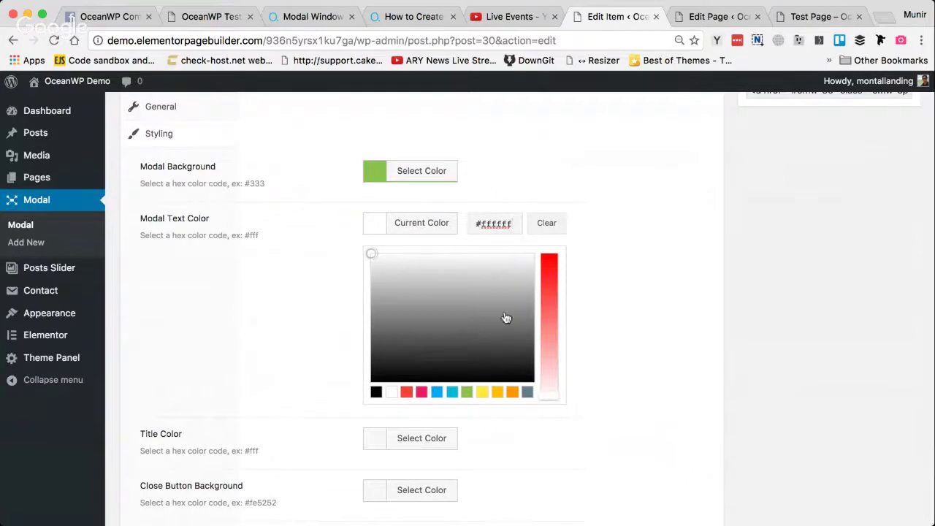
{"action": "left_click", "coordinate": [379, 223]}
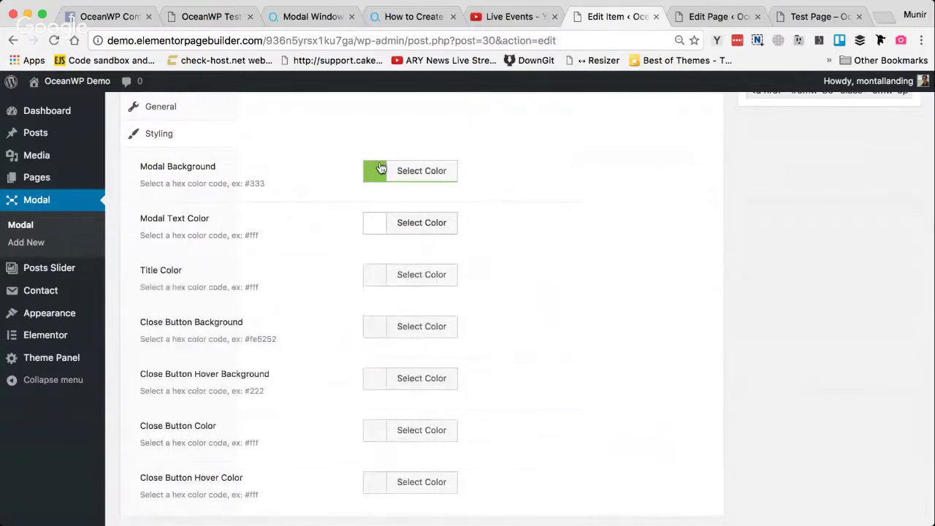
{"action": "scroll", "coordinate": [507, 247], "scroll_direction": "up", "scroll_amount": 5}
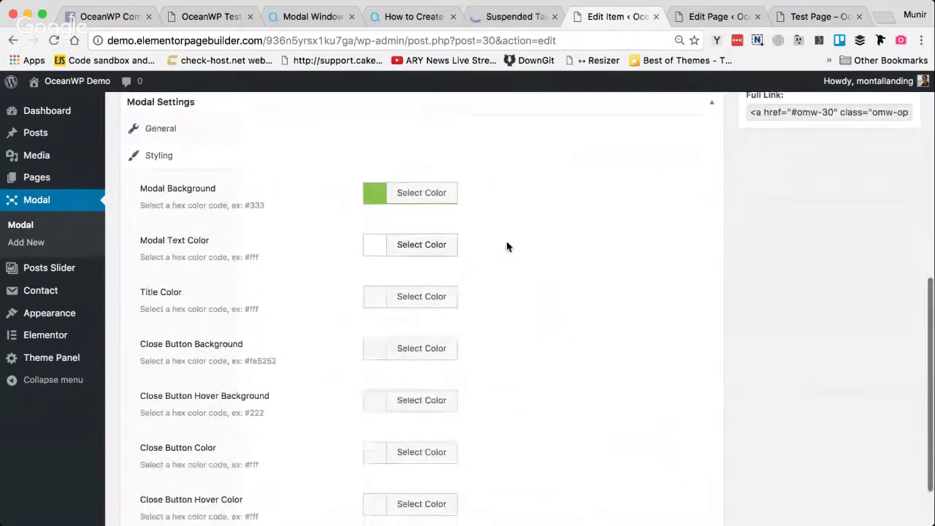
{"action": "scroll", "coordinate": [857, 191], "scroll_direction": "up", "scroll_amount": 3}
{"action": "left_click", "coordinate": [889, 229]}
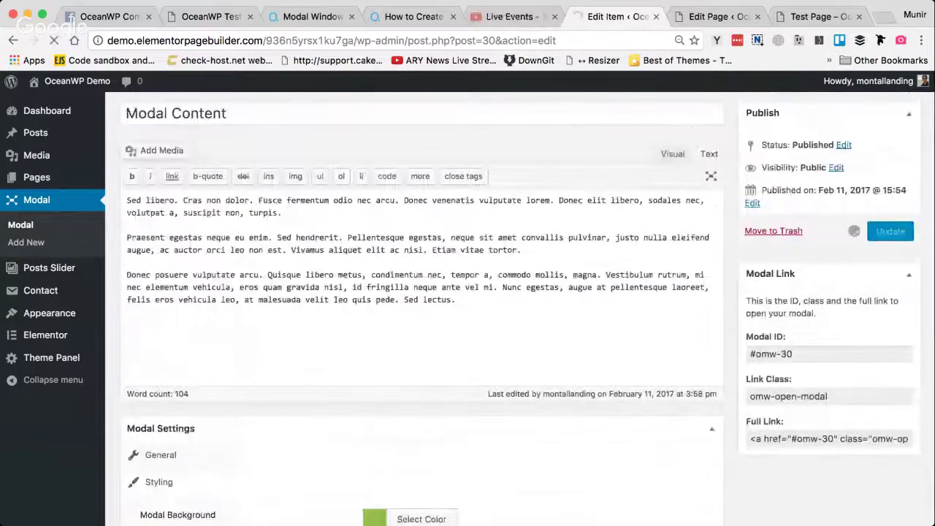
Reload the live Test Page and open the modal from its link to check the new background and text colors
{"action": "left_click", "coordinate": [712, 17]}
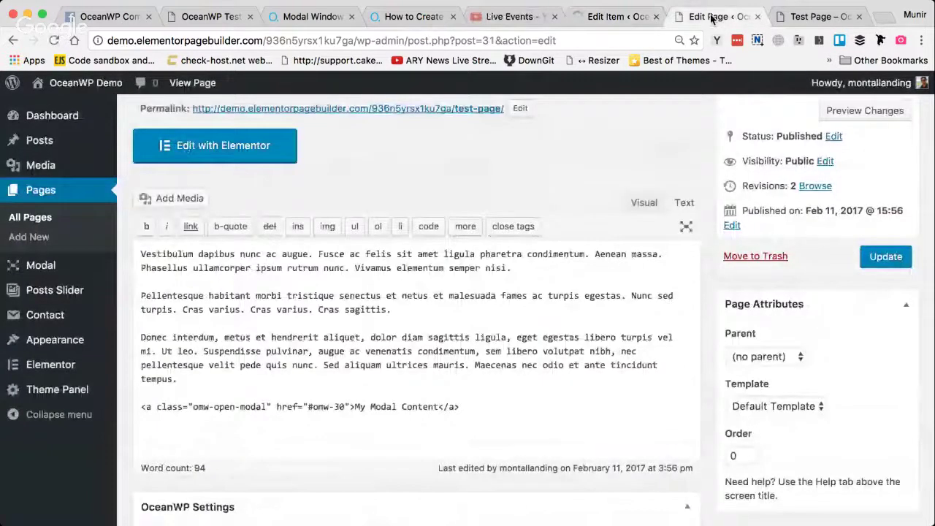
{"action": "left_click", "coordinate": [818, 16]}
{"action": "key", "text": "super+r"}
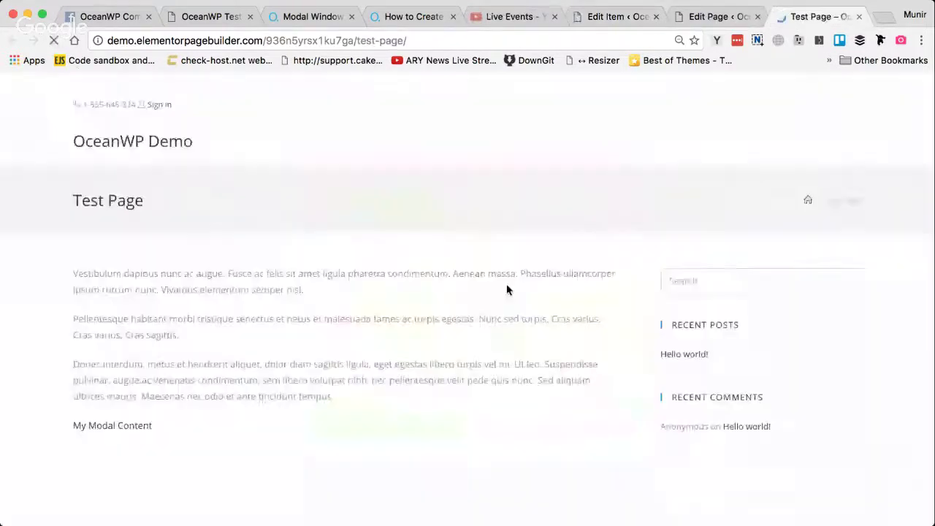
{"action": "left_click", "coordinate": [136, 356]}
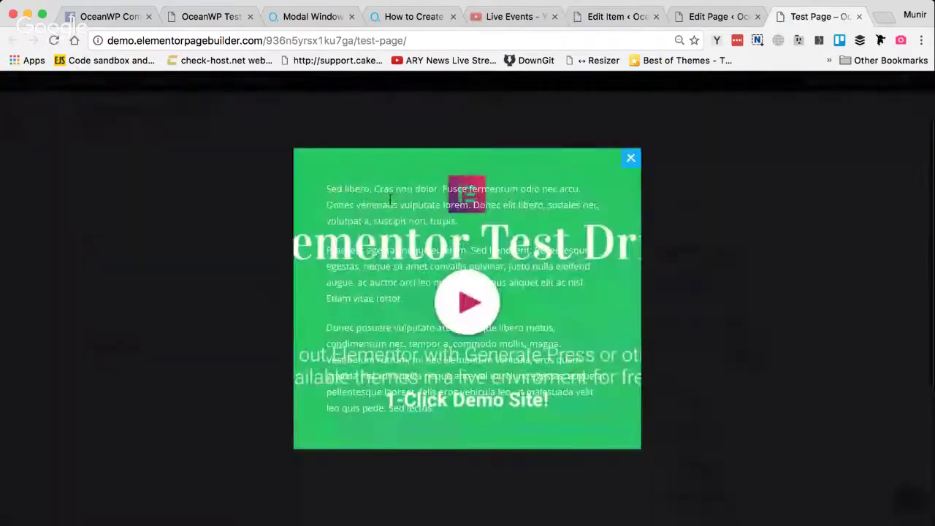
{"action": "left_click", "coordinate": [704, 16]}
{"action": "scroll", "coordinate": [402, 349], "scroll_direction": "down", "scroll_amount": 3}
{"action": "scroll", "coordinate": [401, 348], "scroll_direction": "down", "scroll_amount": 3}
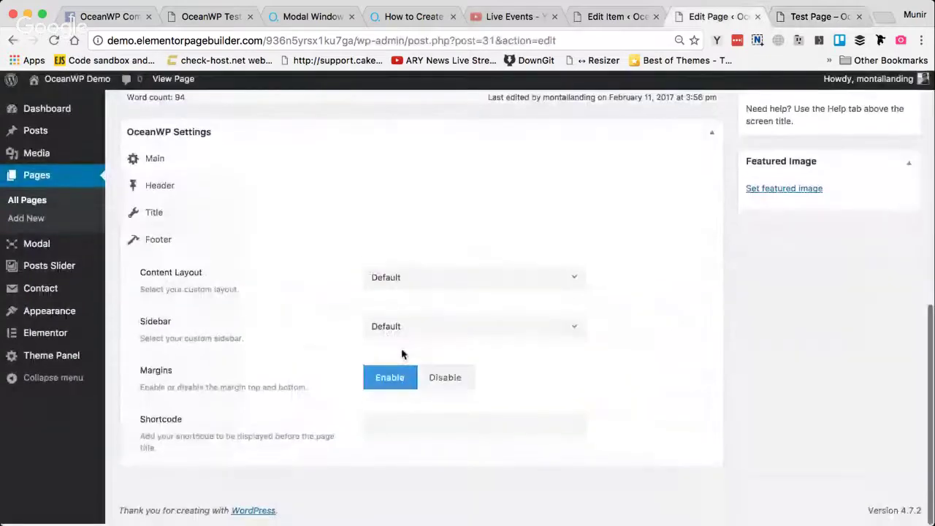
{"action": "scroll", "coordinate": [400, 341], "scroll_direction": "up", "scroll_amount": 1}
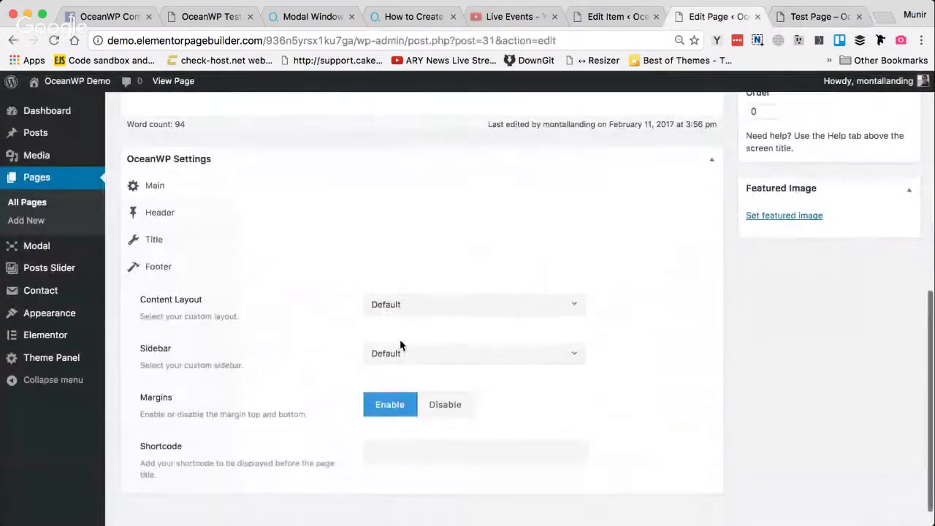
{"action": "key", "text": "super+0"}
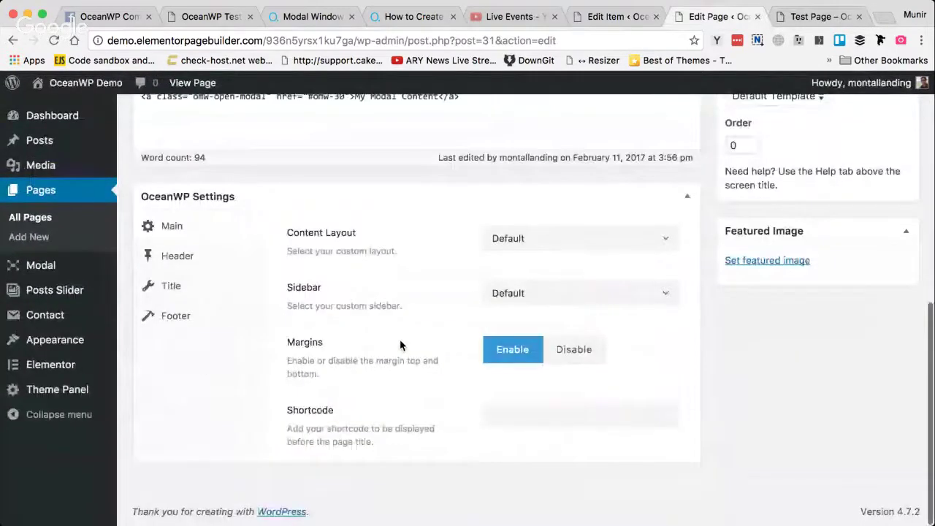
{"action": "scroll", "coordinate": [505, 281], "scroll_direction": "up", "scroll_amount": 2}
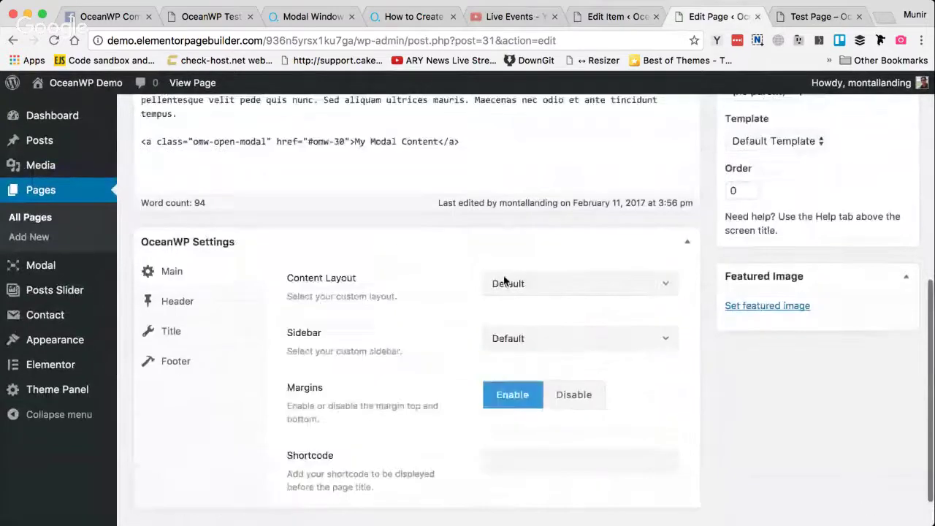
{"action": "scroll", "coordinate": [504, 278], "scroll_direction": "up", "scroll_amount": 3}
{"action": "scroll", "coordinate": [504, 278], "scroll_direction": "up", "scroll_amount": 2}
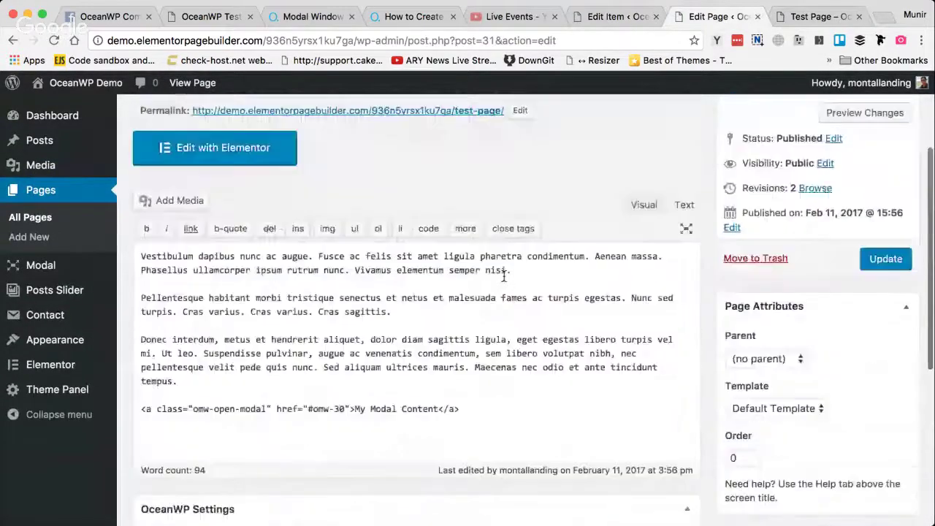
Remove the background image in the modal's general settings and update the modal
{"action": "left_click", "coordinate": [620, 16]}
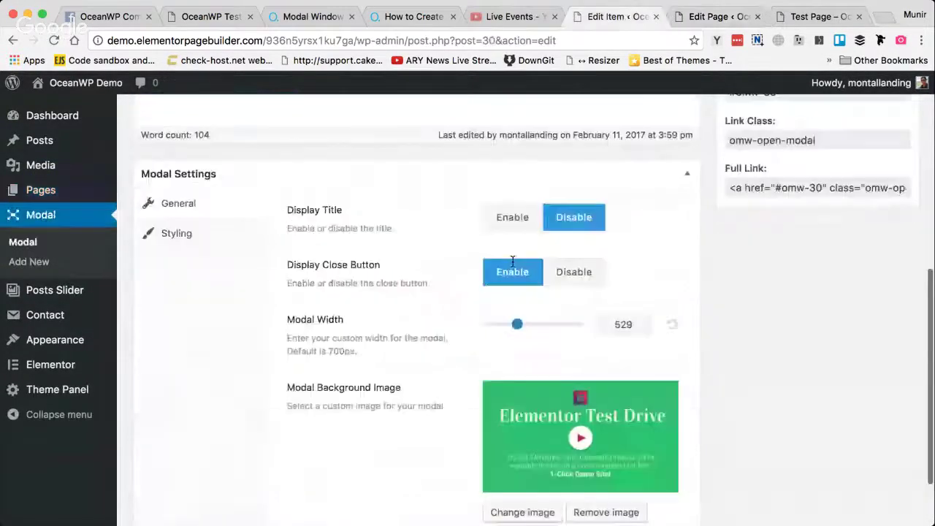
{"action": "scroll", "coordinate": [515, 263], "scroll_direction": "down", "scroll_amount": 1}
{"action": "left_click", "coordinate": [179, 161]}
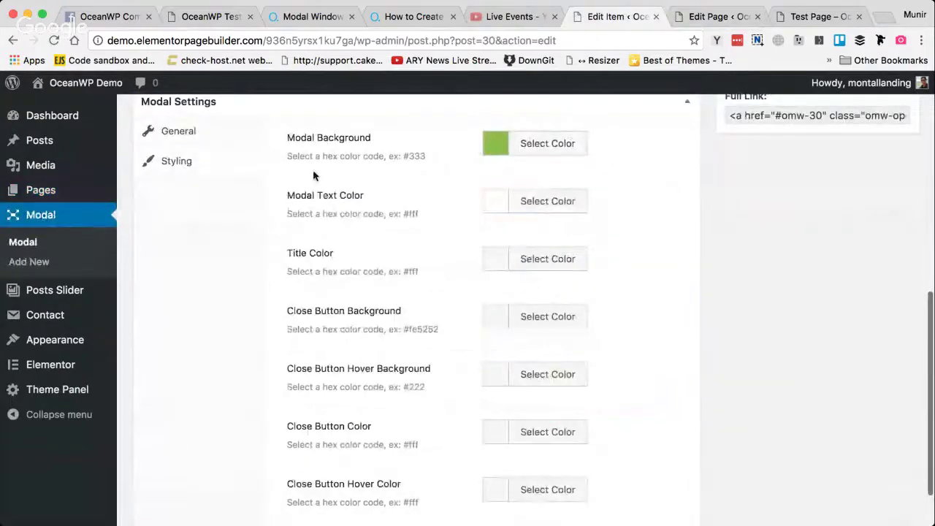
{"action": "left_click", "coordinate": [208, 131]}
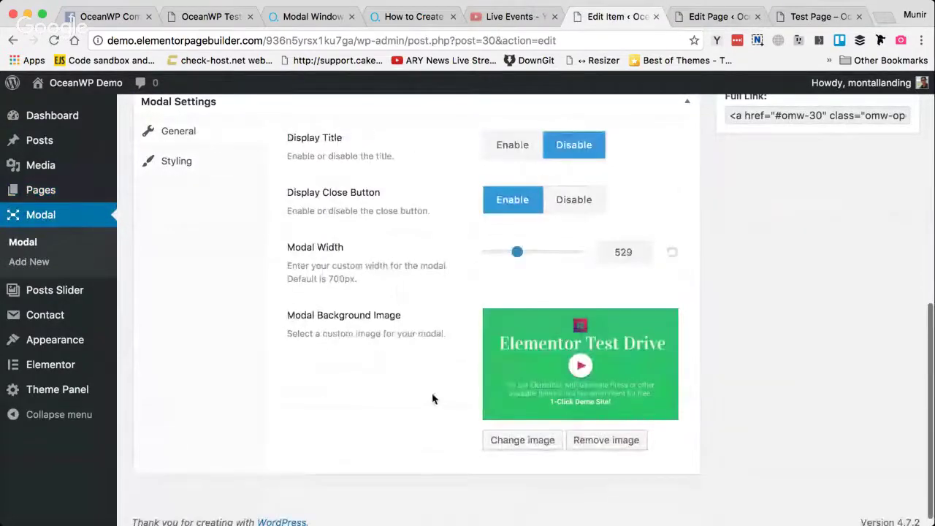
{"action": "left_click", "coordinate": [621, 444]}
{"action": "scroll", "coordinate": [647, 239], "scroll_direction": "up", "scroll_amount": 5}
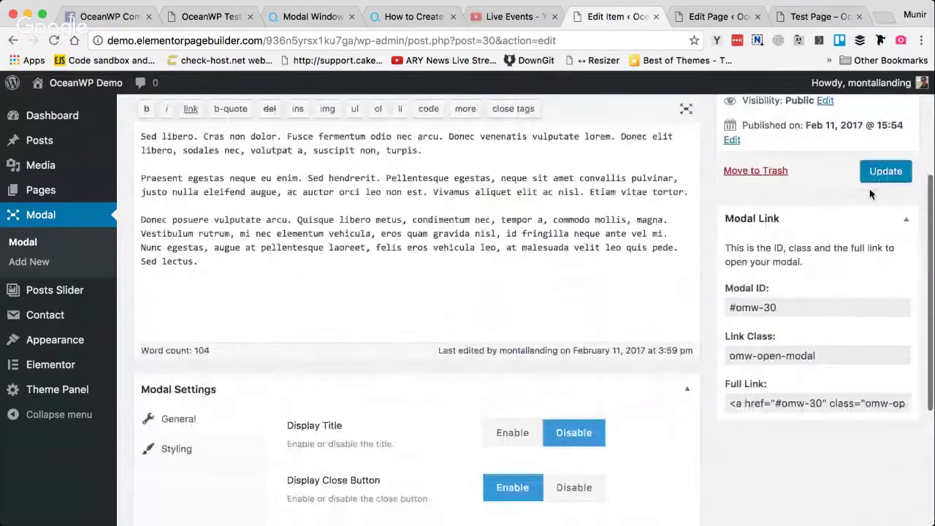
Reload the live Test Page and open the modal from its link to check it without the background image
{"action": "left_click", "coordinate": [818, 16]}
{"action": "key", "text": "super+r"}
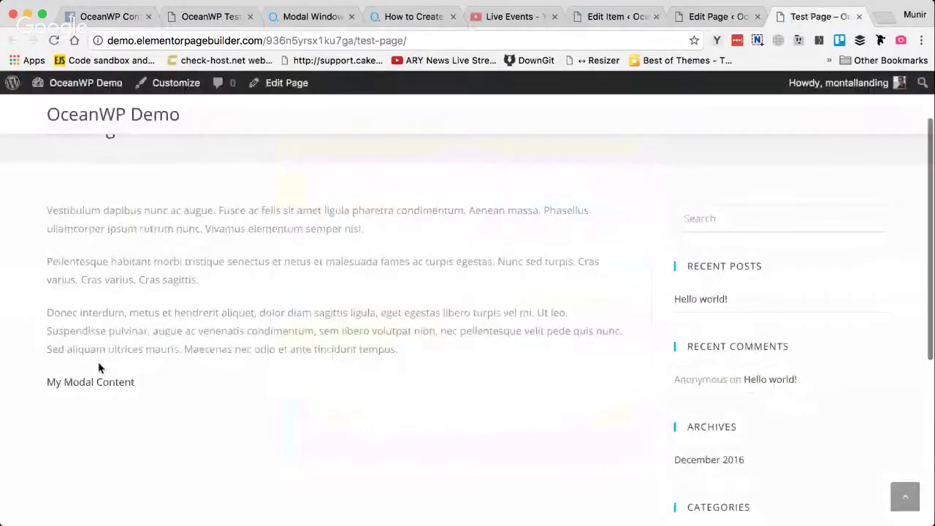
{"action": "left_click", "coordinate": [103, 382]}
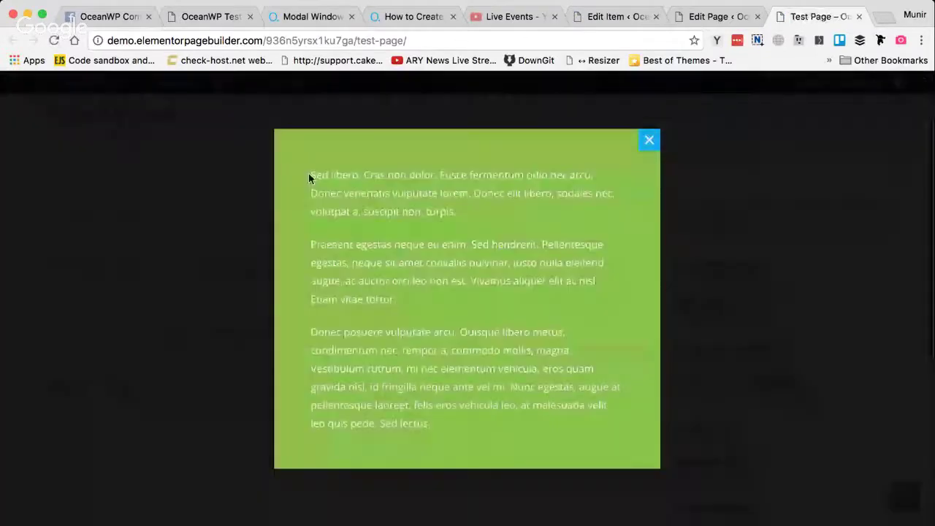
Highlight the modal's text on the live Test Page, and bring up the color options in the modal's styling settings
{"action": "left_click_drag", "start_coordinate": [308, 172], "coordinate": [489, 471]}
{"action": "left_click", "coordinate": [606, 15]}
{"action": "scroll", "coordinate": [499, 138], "scroll_direction": "up", "scroll_amount": 5}
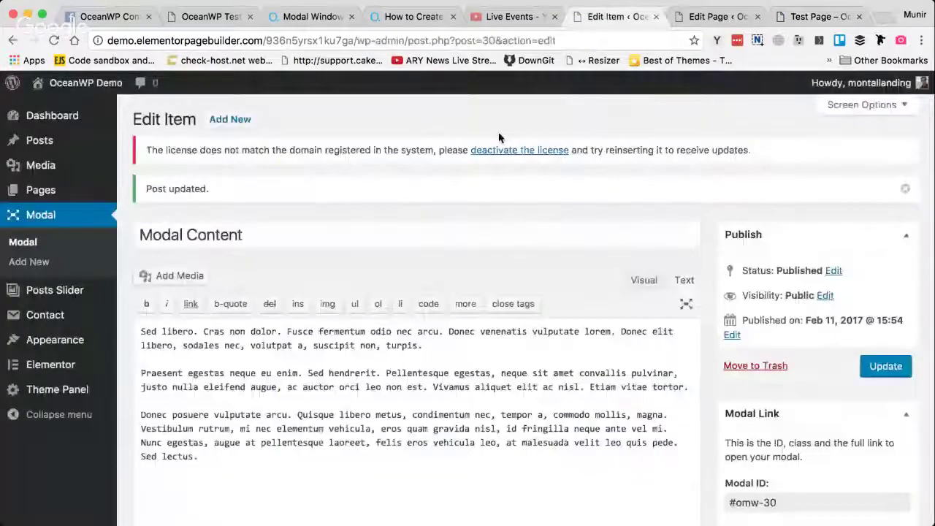
{"action": "scroll", "coordinate": [499, 137], "scroll_direction": "down", "scroll_amount": 10}
{"action": "left_click", "coordinate": [177, 264]}
{"action": "scroll", "coordinate": [280, 355], "scroll_direction": "down", "scroll_amount": 2}
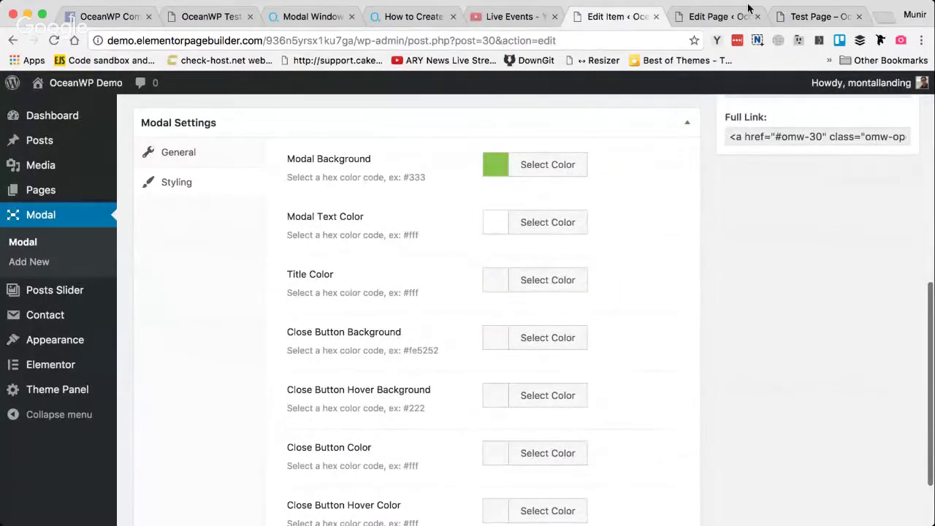
Compare the close button on the live modal with the close button background, hover background, color and hover color options in the styling settings
{"action": "left_click", "coordinate": [778, 16]}
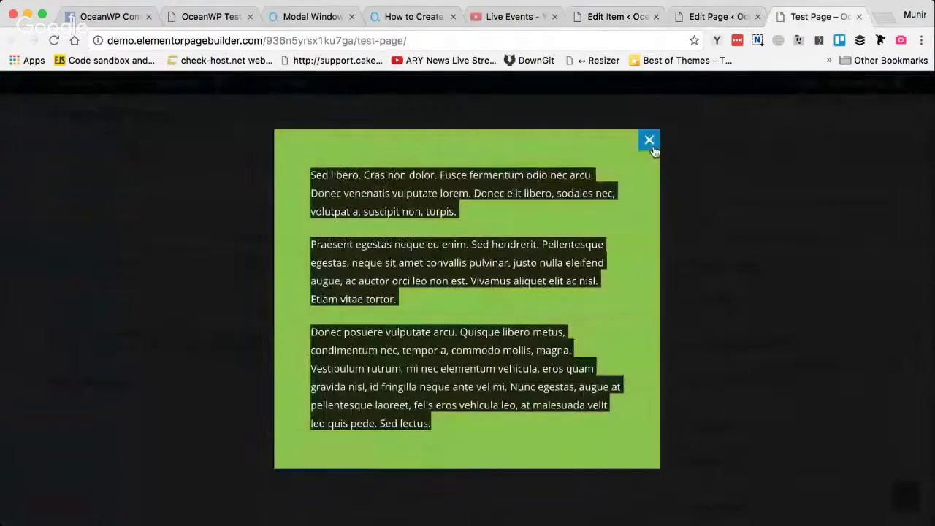
{"action": "left_click", "coordinate": [622, 23]}
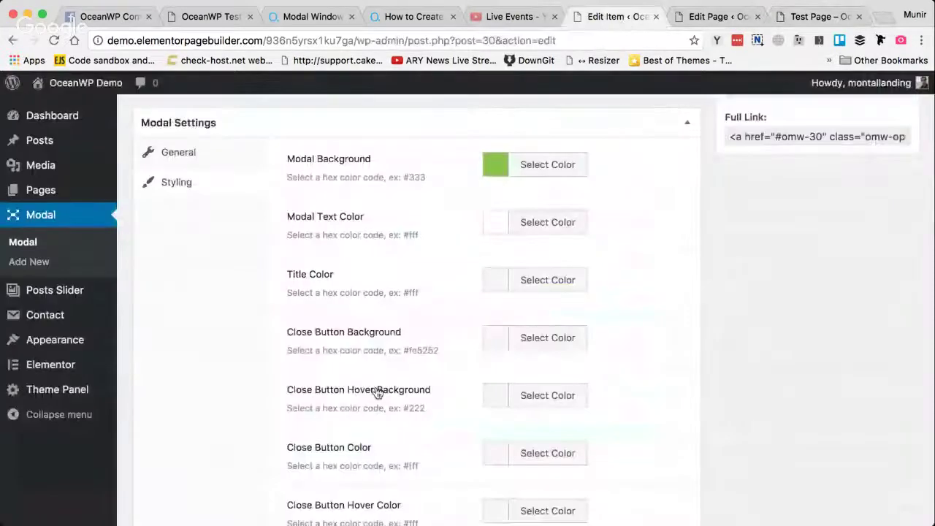
{"action": "left_click", "coordinate": [805, 19]}
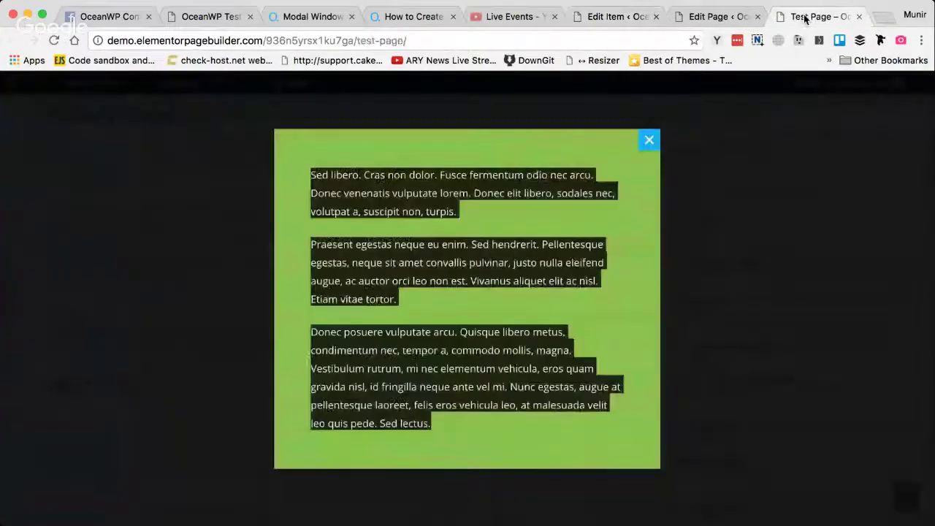
{"action": "left_click", "coordinate": [639, 24]}
{"action": "scroll", "coordinate": [477, 372], "scroll_direction": "down", "scroll_amount": 3}
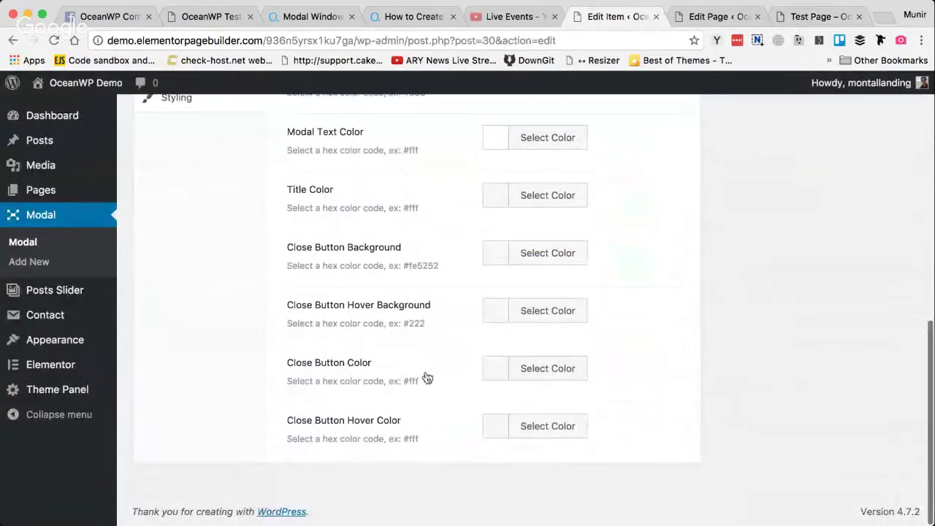
{"action": "left_click", "coordinate": [823, 18]}
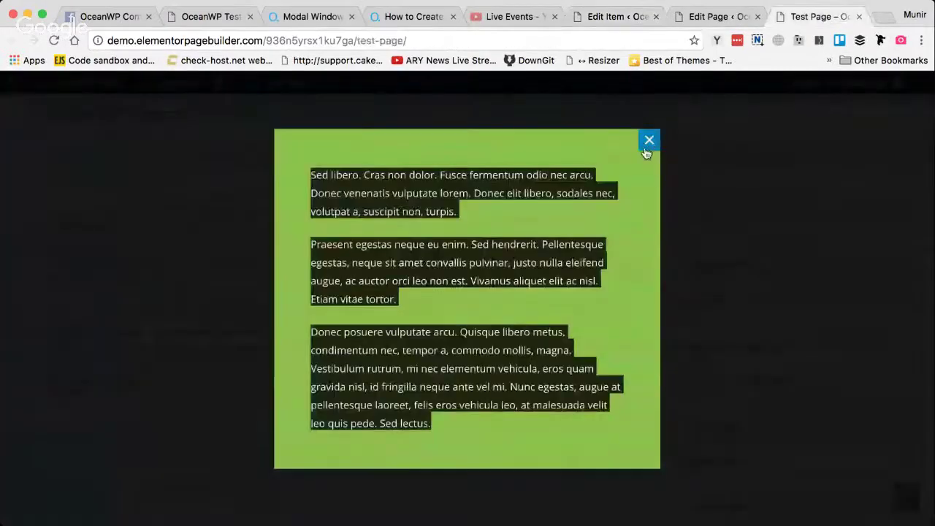
{"action": "left_click", "coordinate": [633, 17]}
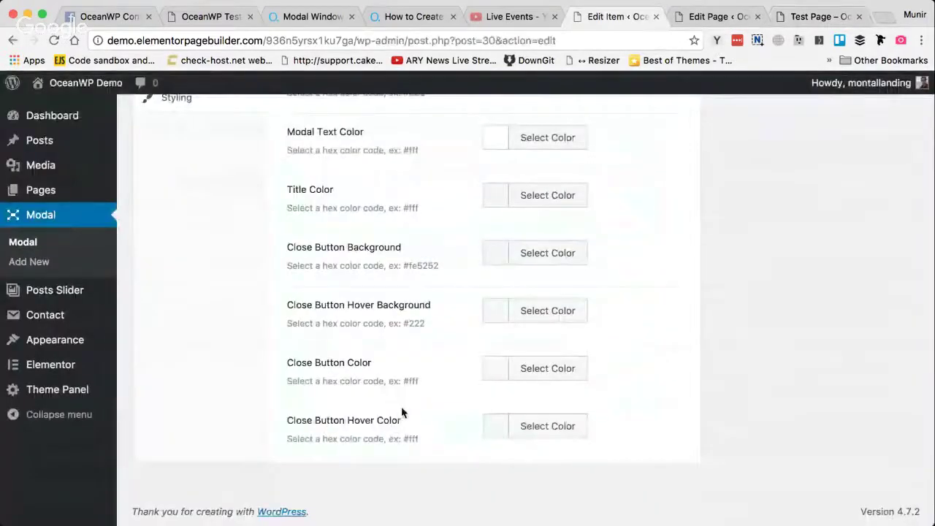
{"action": "scroll", "coordinate": [401, 409], "scroll_direction": "up", "scroll_amount": 1}
{"action": "scroll", "coordinate": [403, 413], "scroll_direction": "down", "scroll_amount": 1}
{"action": "scroll", "coordinate": [403, 413], "scroll_direction": "up", "scroll_amount": 1}
{"action": "scroll", "coordinate": [403, 414], "scroll_direction": "down", "scroll_amount": 1}
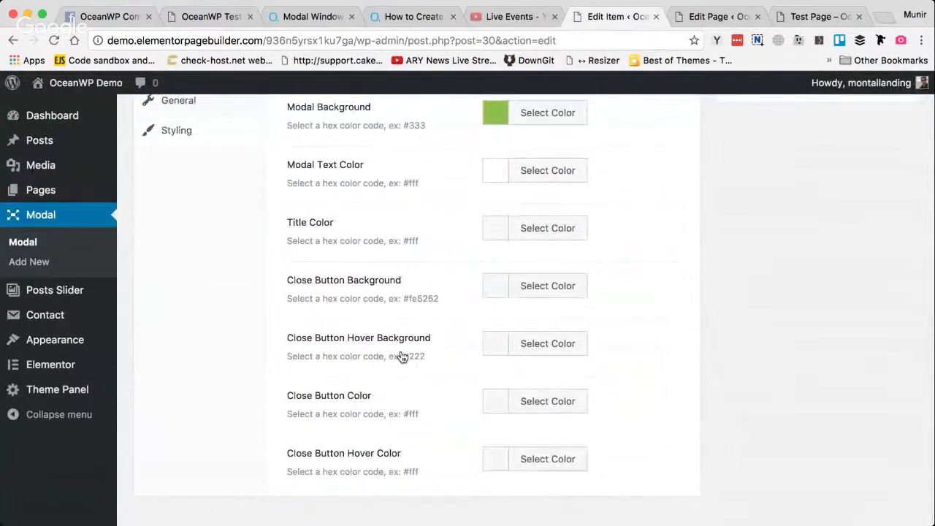
{"action": "scroll", "coordinate": [397, 351], "scroll_direction": "up", "scroll_amount": 2}
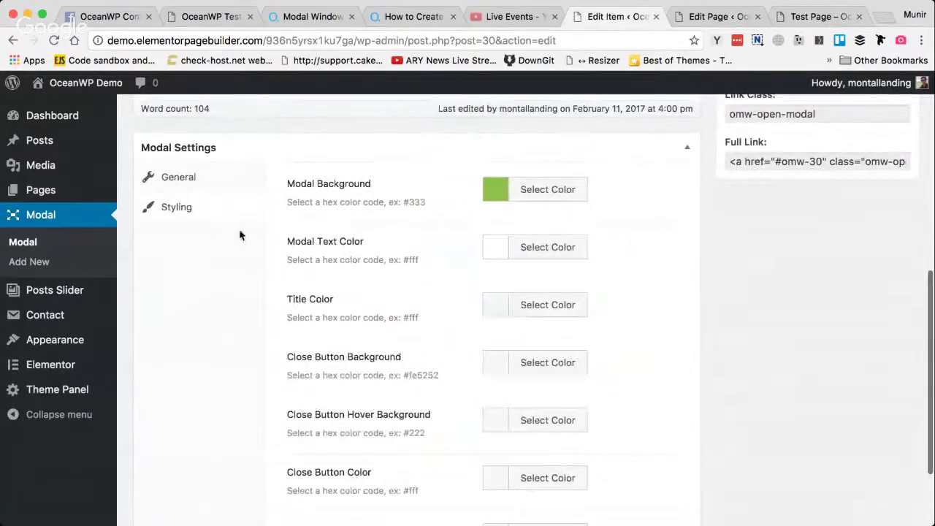
Review the modal's general and styling settings once more, ending on the general ones
{"action": "scroll", "coordinate": [235, 240], "scroll_direction": "up", "scroll_amount": 1}
{"action": "scroll", "coordinate": [234, 241], "scroll_direction": "up", "scroll_amount": 1}
{"action": "left_click", "coordinate": [203, 253]}
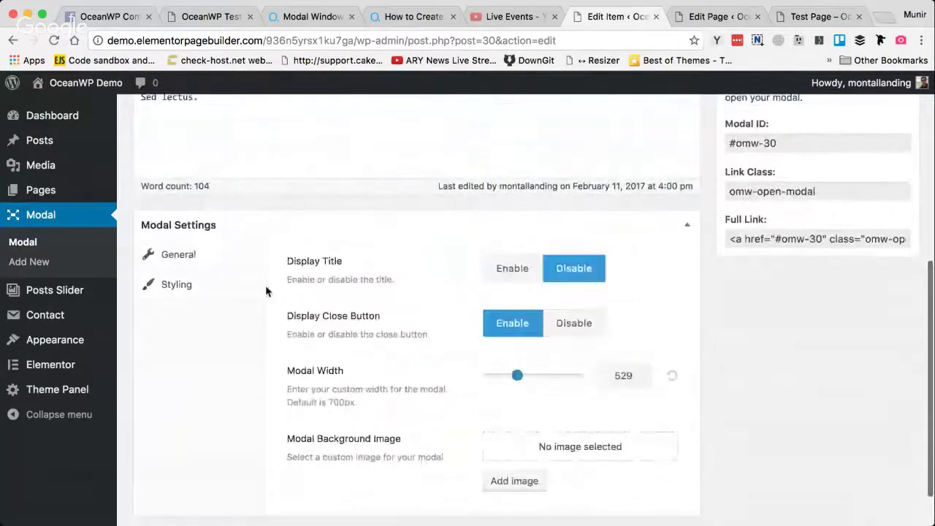
{"action": "left_click", "coordinate": [211, 286]}
{"action": "left_click", "coordinate": [207, 260]}
Compare the modal's full link with the My Modal Content link code in the Test Page editor
{"action": "left_click", "coordinate": [718, 17]}
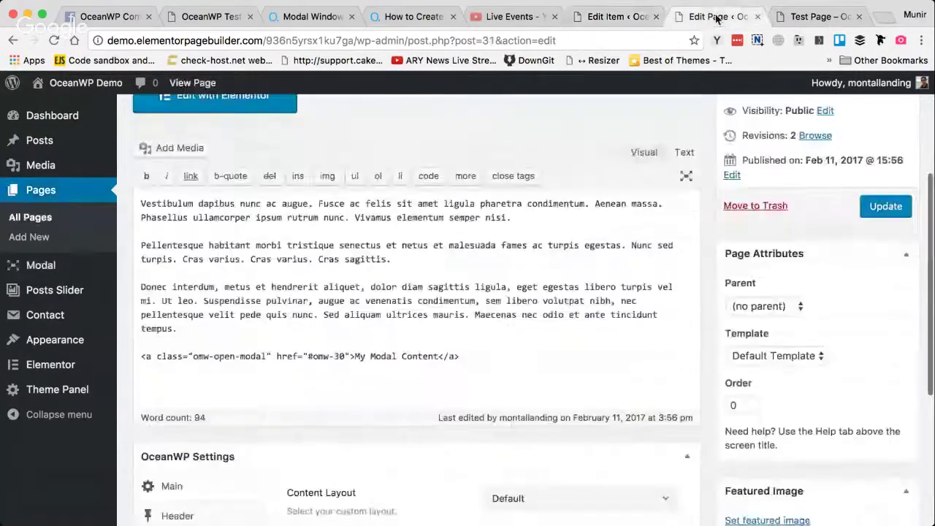
{"action": "left_click", "coordinate": [228, 341]}
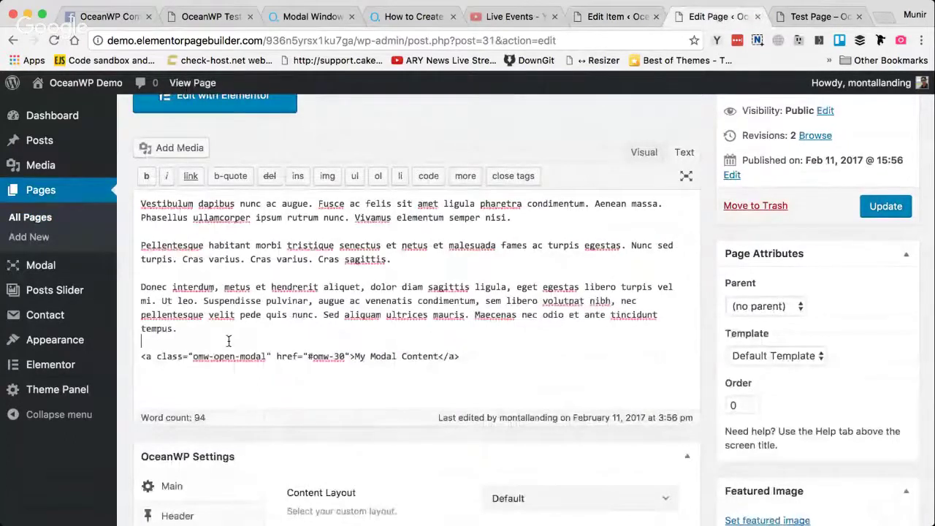
{"action": "left_click", "coordinate": [614, 16]}
{"action": "left_click", "coordinate": [775, 240]}
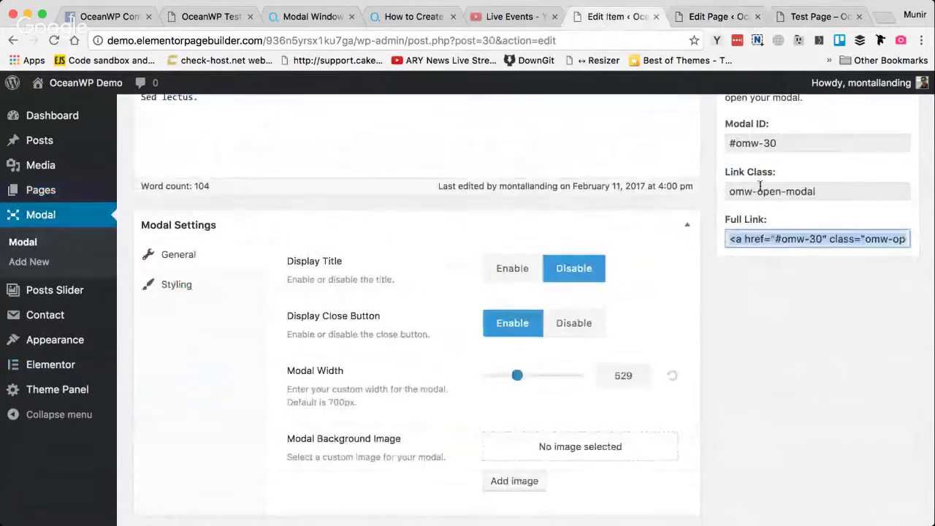
{"action": "left_click", "coordinate": [723, 18]}
{"action": "triple_click", "coordinate": [261, 356]}
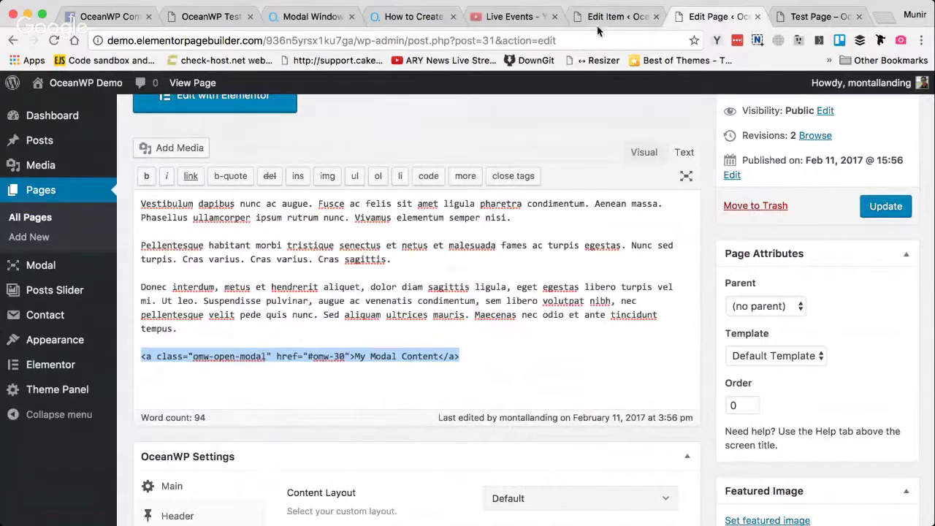
Read the "Place your link to open your modal" section of the OceanWP modal article, including its menu steps
{"action": "left_click", "coordinate": [412, 21]}
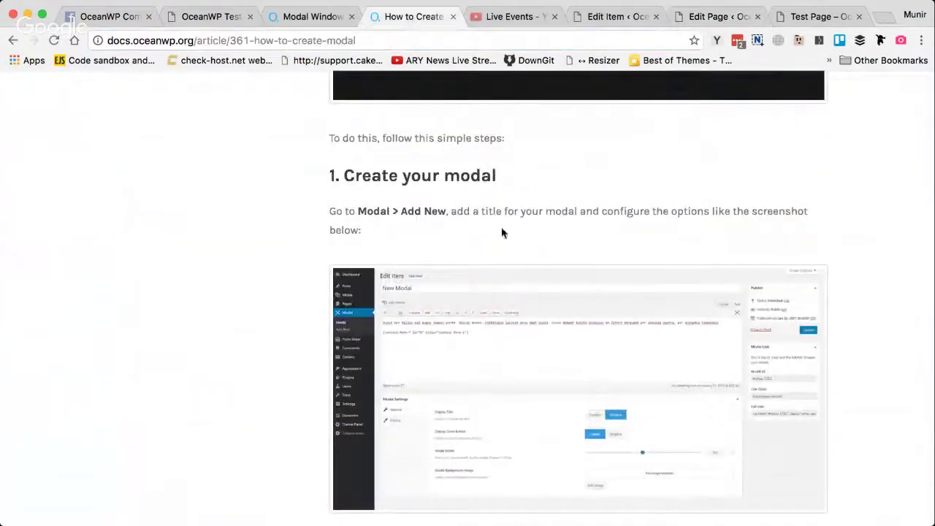
{"action": "scroll", "coordinate": [500, 230], "scroll_direction": "down", "scroll_amount": 5}
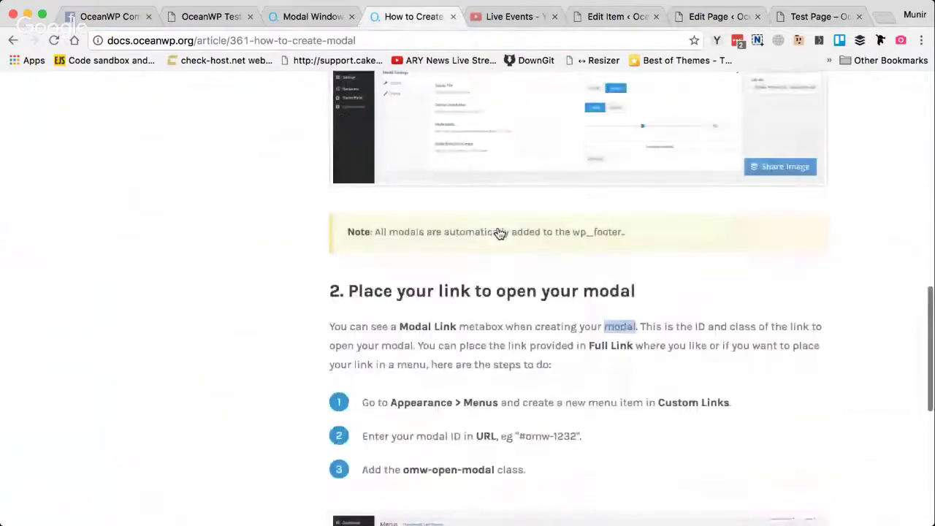
{"action": "triple_click", "coordinate": [512, 290]}
{"action": "left_click", "coordinate": [398, 295]}
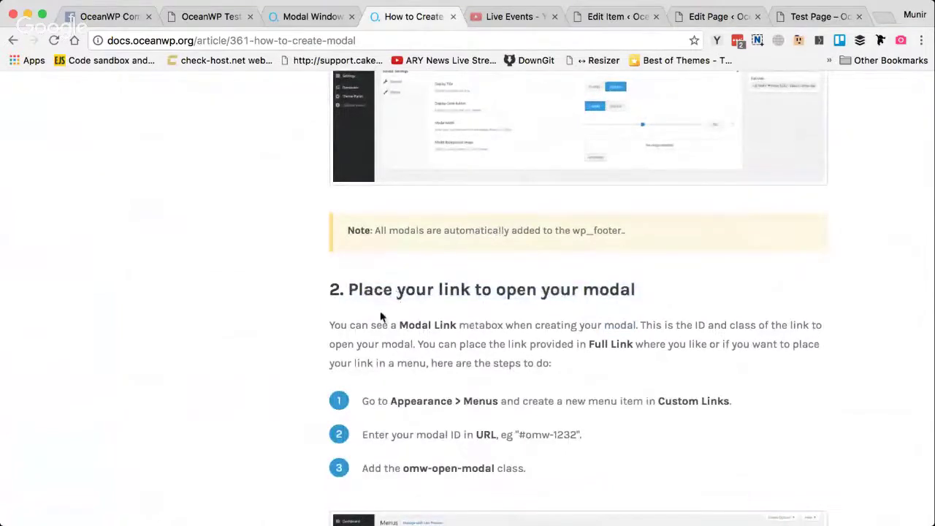
{"action": "scroll", "coordinate": [380, 315], "scroll_direction": "down", "scroll_amount": 1}
{"action": "left_click_drag", "start_coordinate": [328, 265], "coordinate": [510, 306]}
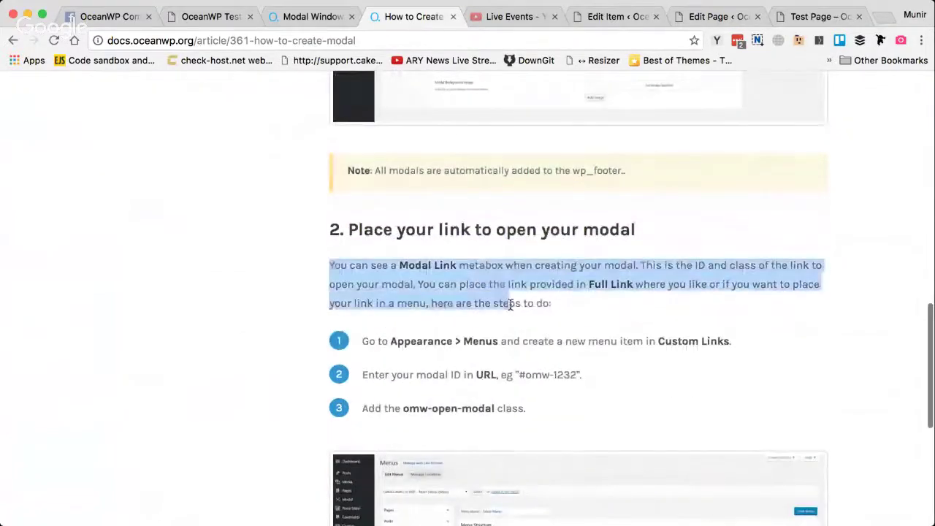
{"action": "left_click", "coordinate": [439, 281]}
{"action": "scroll", "coordinate": [424, 319], "scroll_direction": "down", "scroll_amount": 2}
{"action": "scroll", "coordinate": [424, 319], "scroll_direction": "down", "scroll_amount": 2}
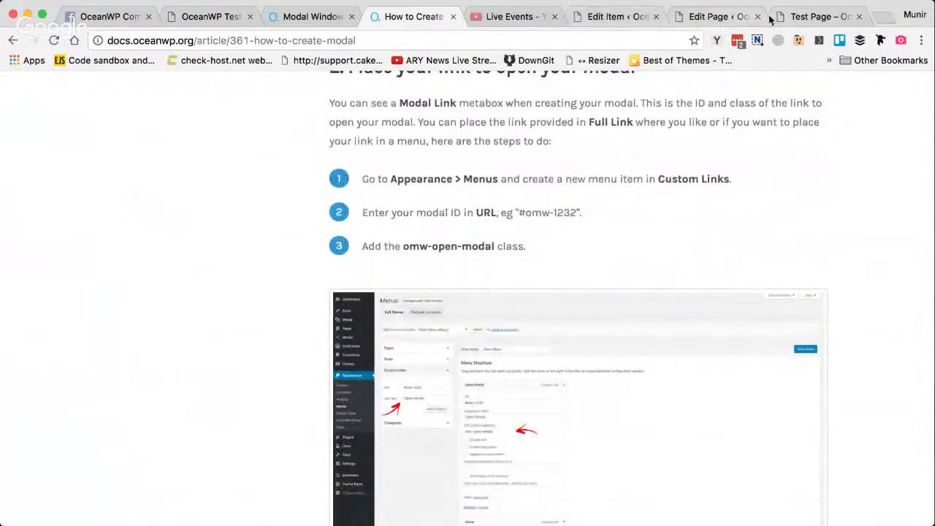
Close the open modal on the live Test Page and return to the modal's edit screen
{"action": "left_click", "coordinate": [817, 16]}
{"action": "left_click", "coordinate": [649, 140]}
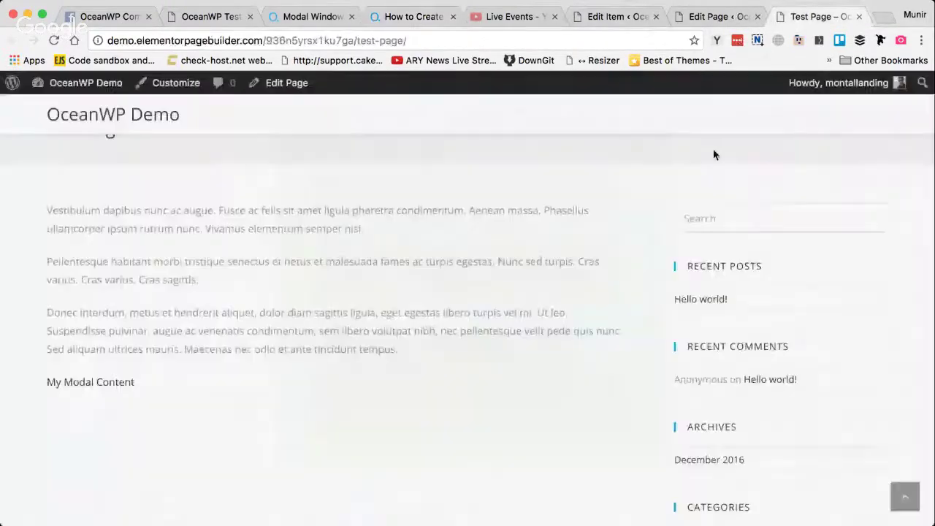
{"action": "left_click", "coordinate": [616, 21]}
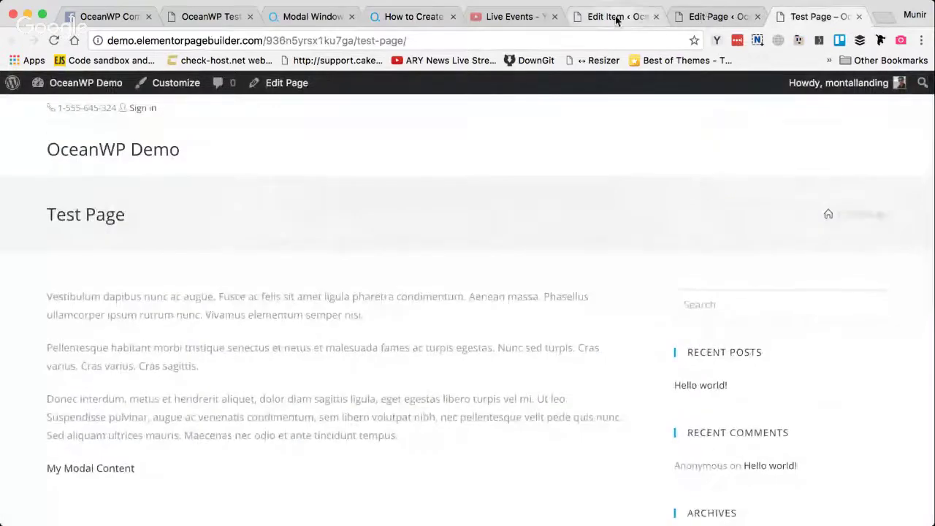
Create a new WordPress navigation menu named Main Menu
{"action": "left_click", "coordinate": [716, 16]}
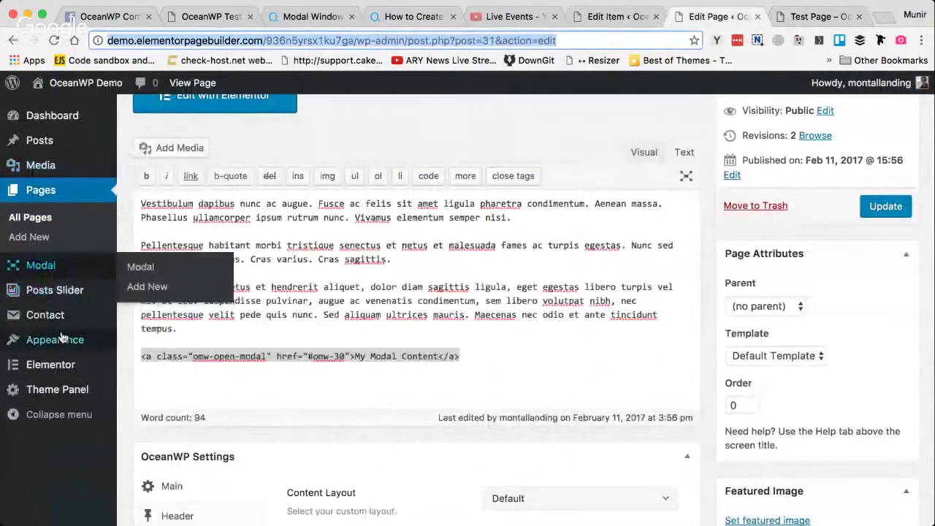
{"action": "mouse_move", "coordinate": [62, 338]}
{"action": "left_click", "coordinate": [140, 380]}
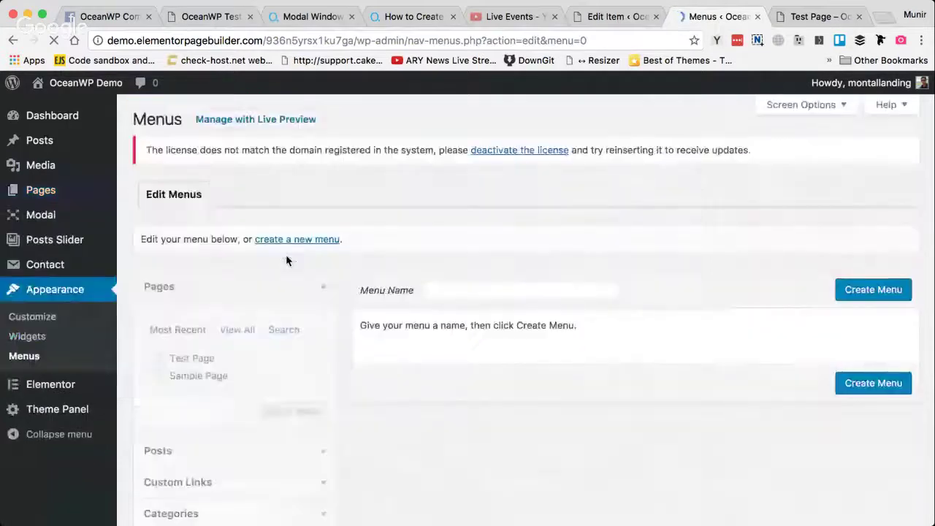
{"action": "left_click", "coordinate": [495, 285]}
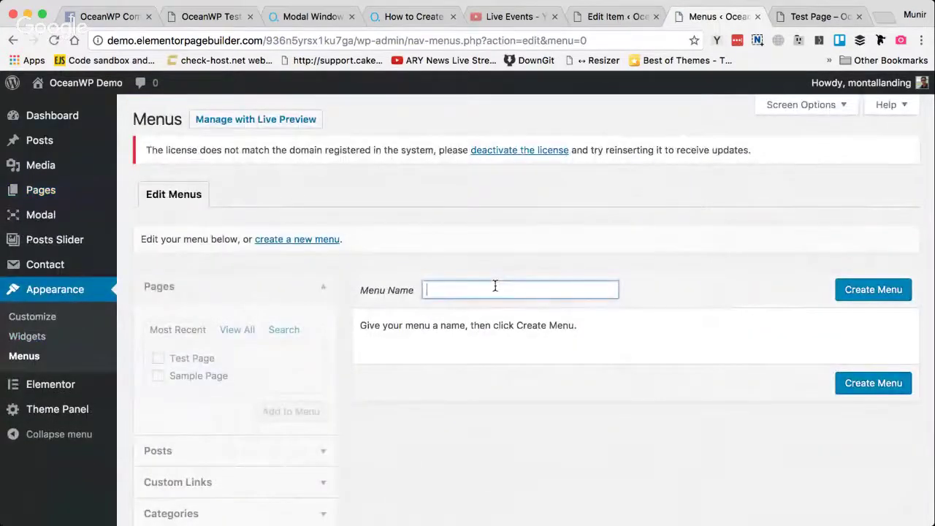
{"action": "type", "text": "Main Menu"}
{"action": "left_click", "coordinate": [886, 291]}
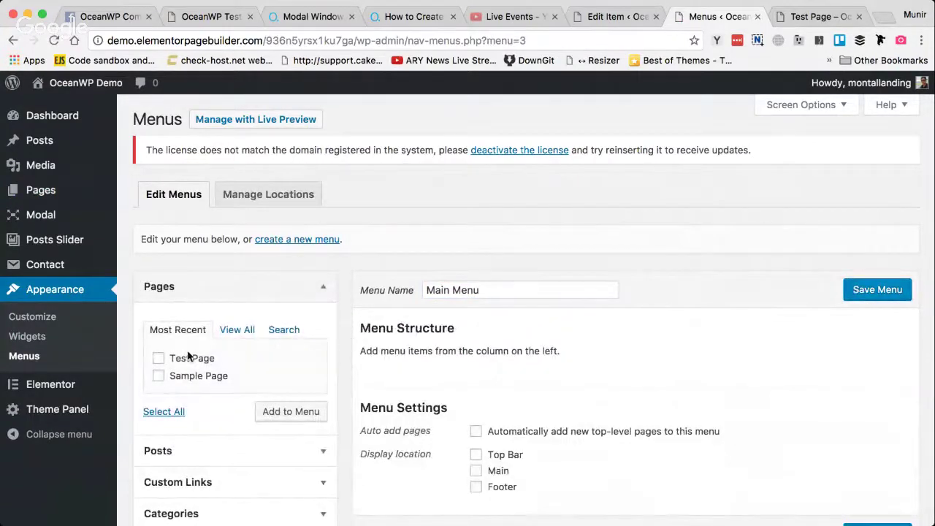
Add Test Page and Sample Page to Main Menu, and expand the custom link fields
{"action": "left_click", "coordinate": [191, 377]}
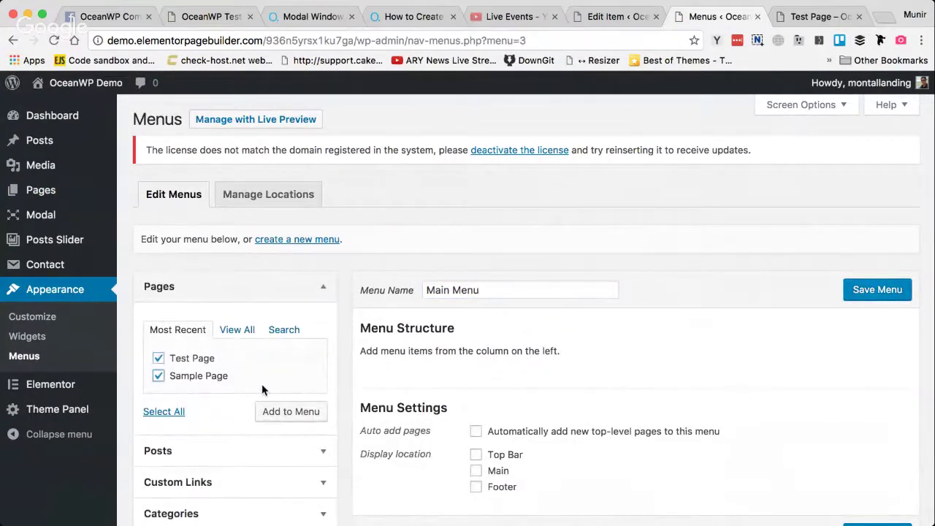
{"action": "scroll", "coordinate": [265, 395], "scroll_direction": "down", "scroll_amount": 3}
{"action": "left_click", "coordinate": [294, 324]}
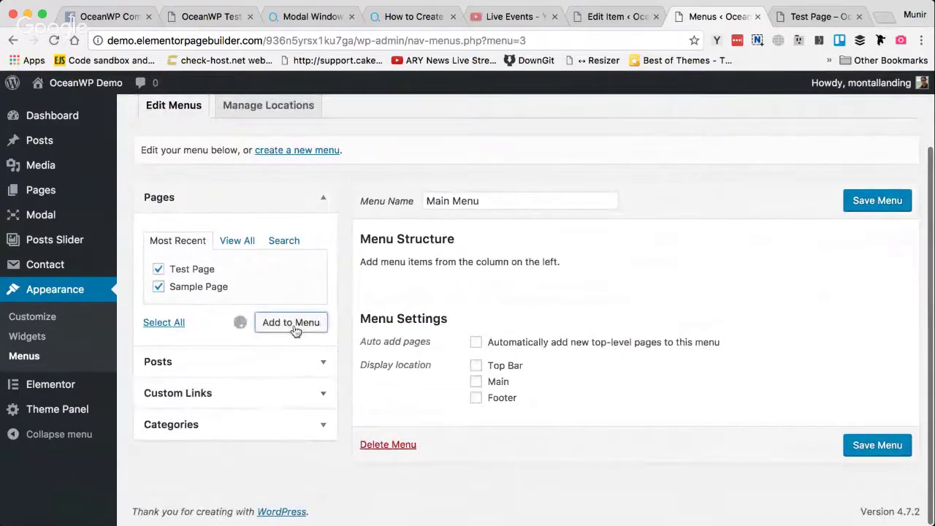
{"action": "left_click", "coordinate": [288, 387]}
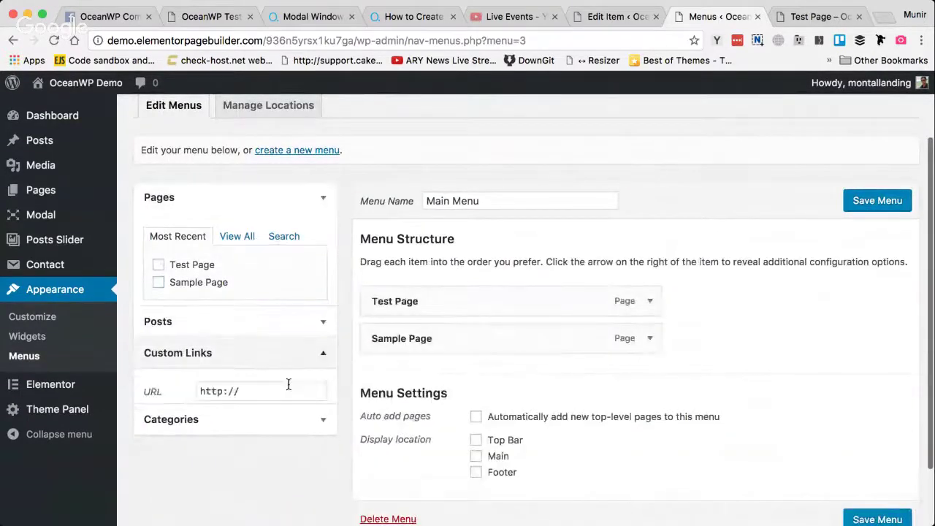
Check the modal article's steps for adding the modal link to a menu as a custom link
{"action": "left_click", "coordinate": [614, 17]}
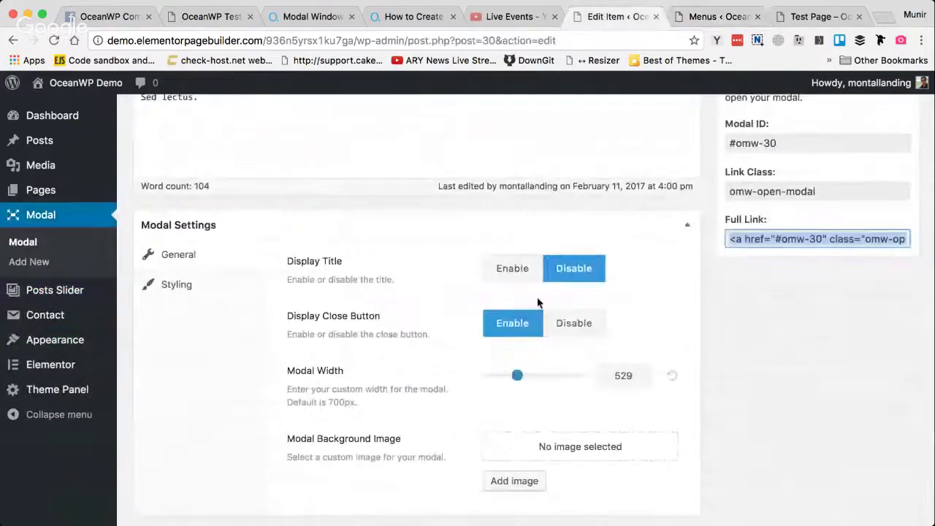
{"action": "scroll", "coordinate": [538, 303], "scroll_direction": "down", "scroll_amount": 1}
{"action": "left_click", "coordinate": [397, 18]}
{"action": "scroll", "coordinate": [487, 223], "scroll_direction": "down", "scroll_amount": 2}
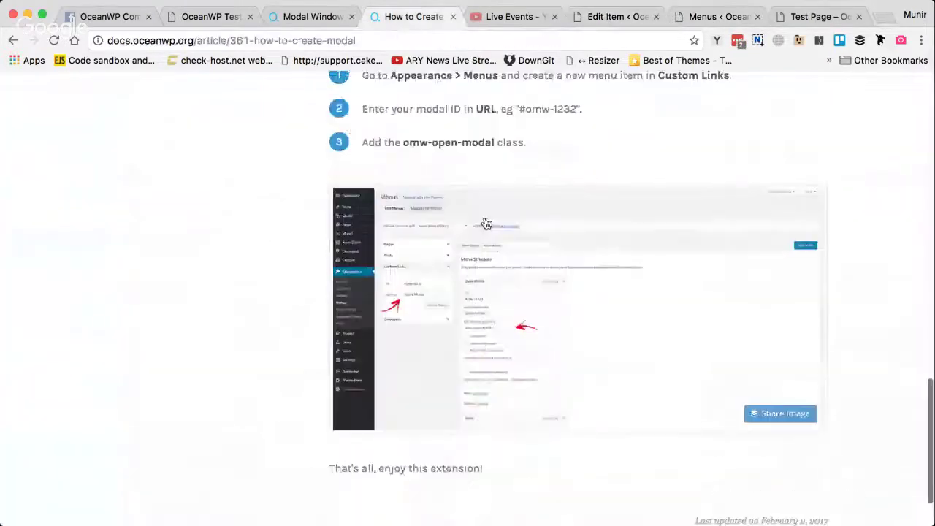
{"action": "scroll", "coordinate": [487, 223], "scroll_direction": "up", "scroll_amount": 2}
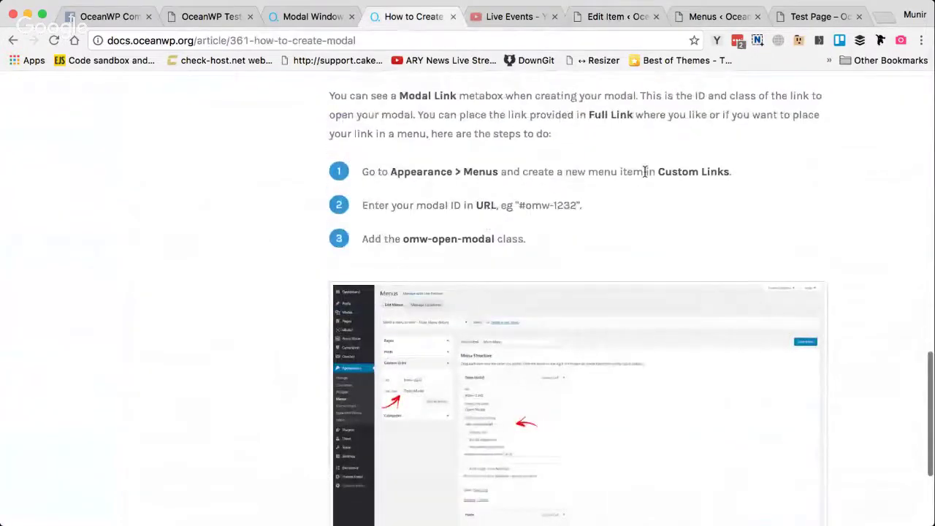
{"action": "left_click_drag", "start_coordinate": [588, 172], "coordinate": [727, 169]}
{"action": "left_click", "coordinate": [677, 171]}
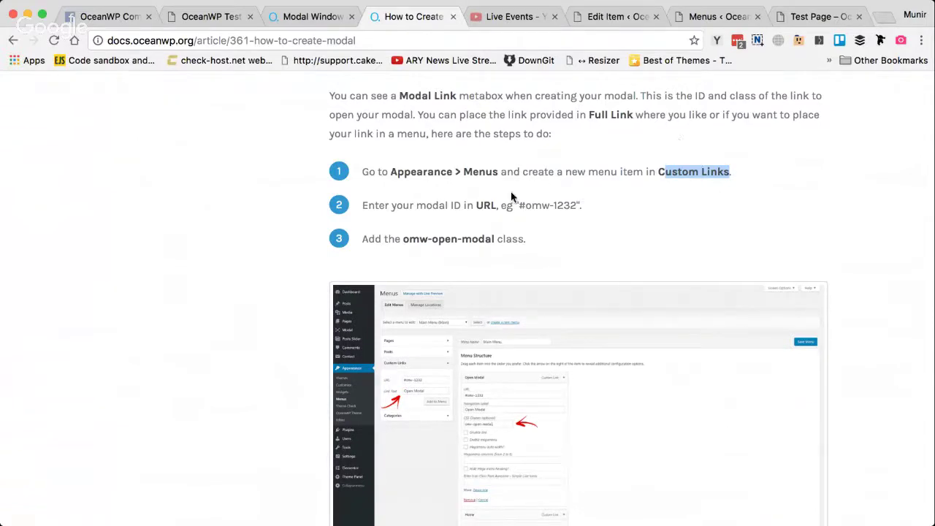
Set the new custom link's text to Register Now in the Main Menu editor
{"action": "left_click", "coordinate": [720, 17]}
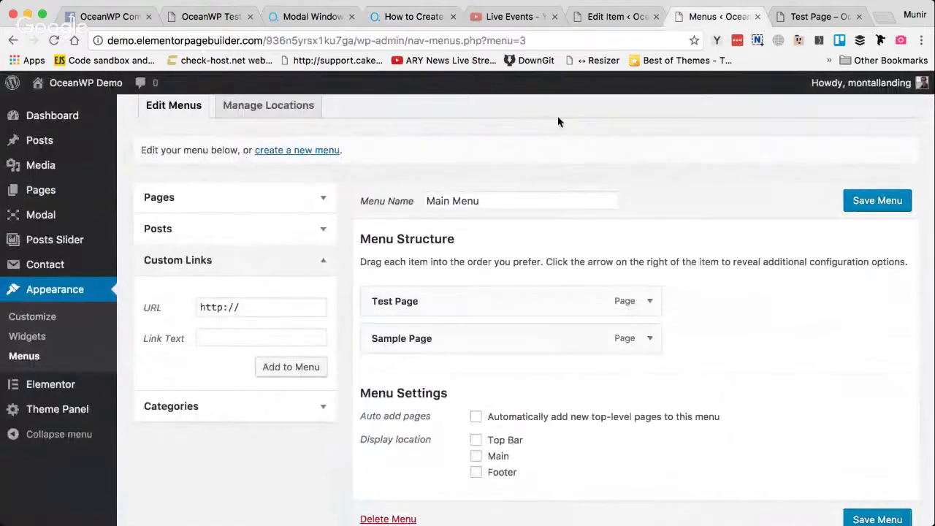
{"action": "left_click", "coordinate": [255, 337]}
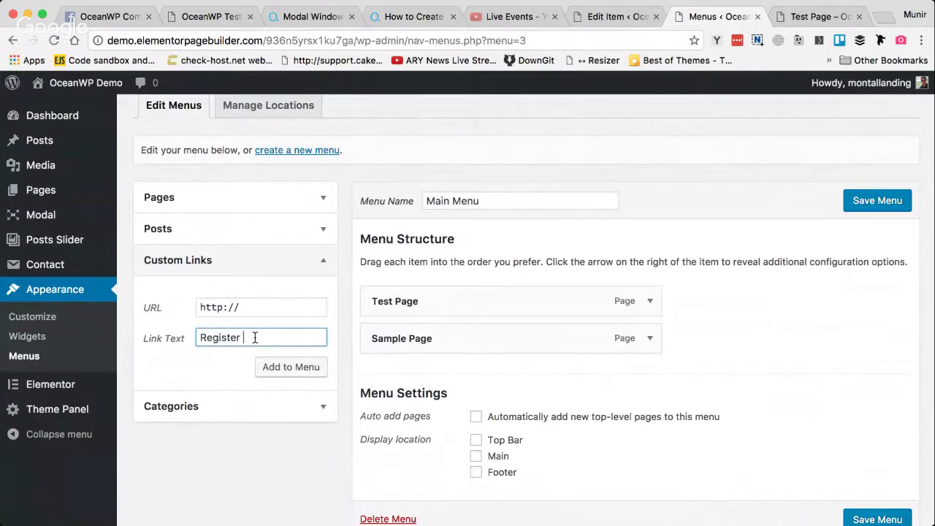
{"action": "triple_click", "coordinate": [255, 307]}
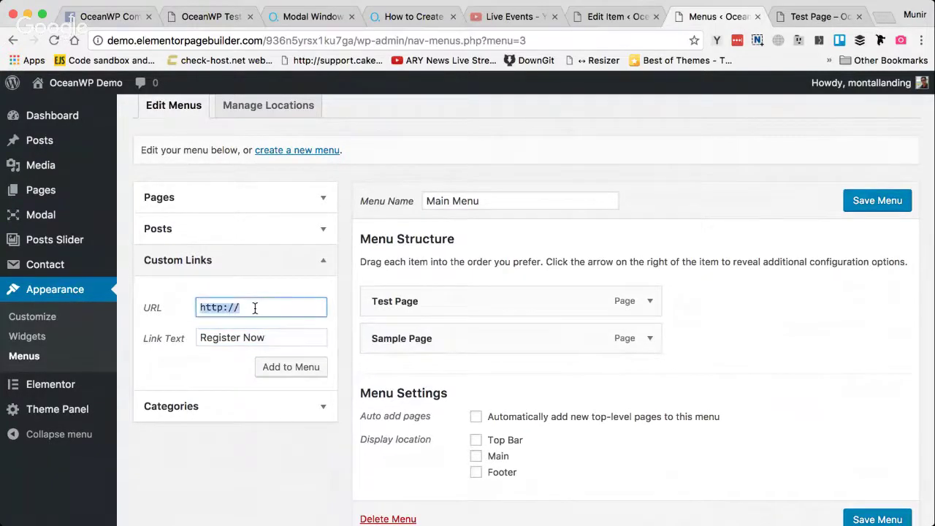
Check the article's URL instruction, and copy the modal ID #omw-30 from the modal's edit screen into the custom link's URL
{"action": "left_click", "coordinate": [400, 18]}
{"action": "left_click_drag", "start_coordinate": [376, 206], "coordinate": [453, 206]}
{"action": "left_click", "coordinate": [487, 206]}
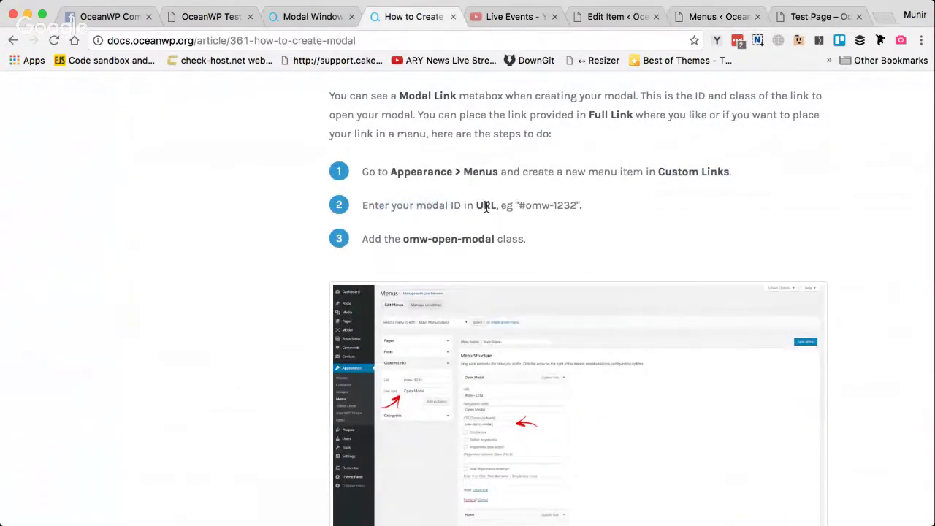
{"action": "left_click", "coordinate": [610, 17]}
{"action": "scroll", "coordinate": [766, 256], "scroll_direction": "up", "scroll_amount": 2}
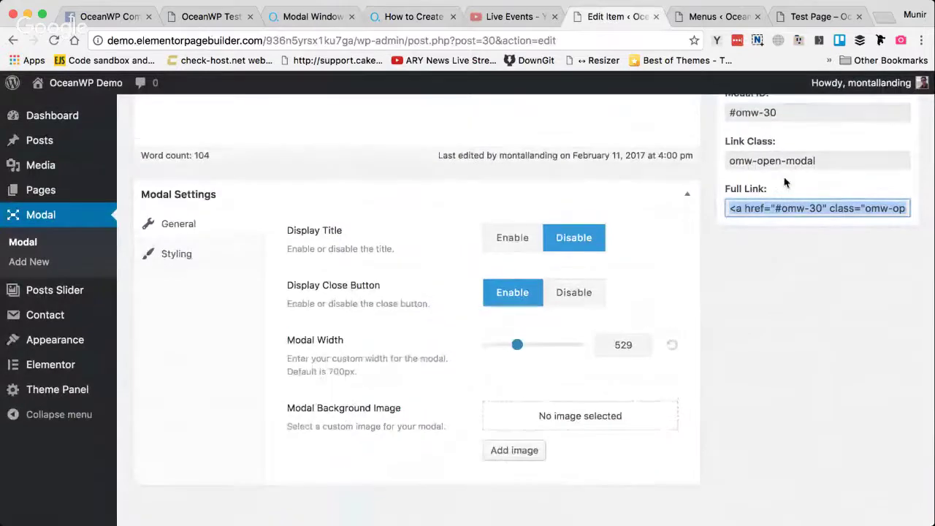
{"action": "double_click", "coordinate": [767, 163]}
{"action": "left_click", "coordinate": [779, 168]}
{"action": "triple_click", "coordinate": [778, 168]}
{"action": "key", "text": "super+c"}
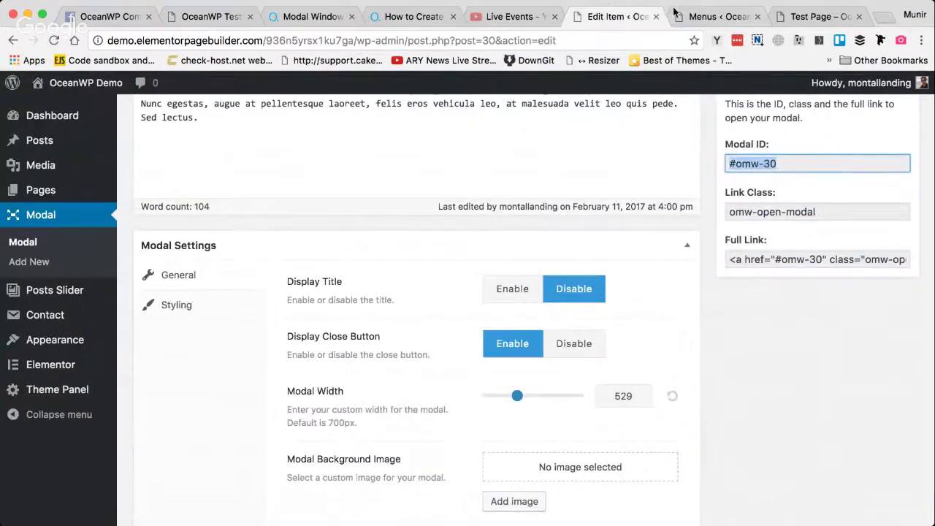
{"action": "left_click", "coordinate": [701, 16]}
{"action": "left_click", "coordinate": [279, 312]}
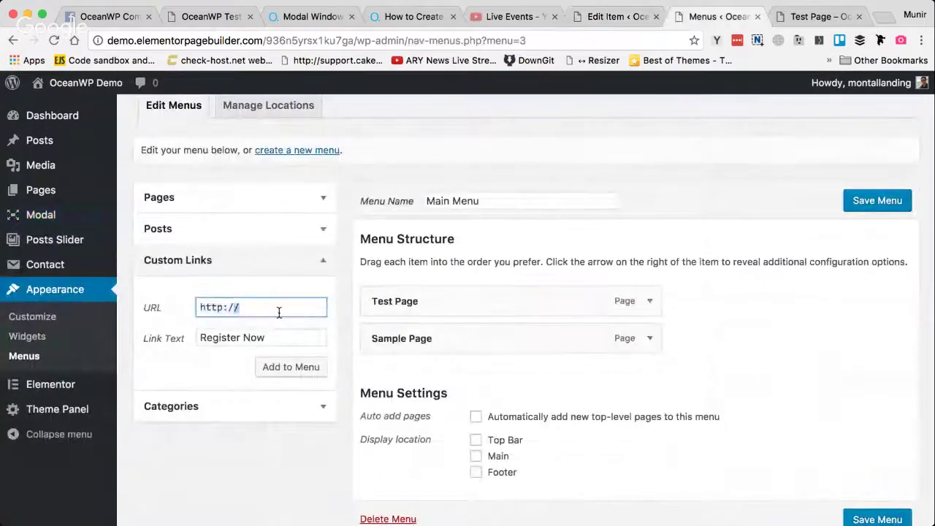
{"action": "key", "text": "super+v"}
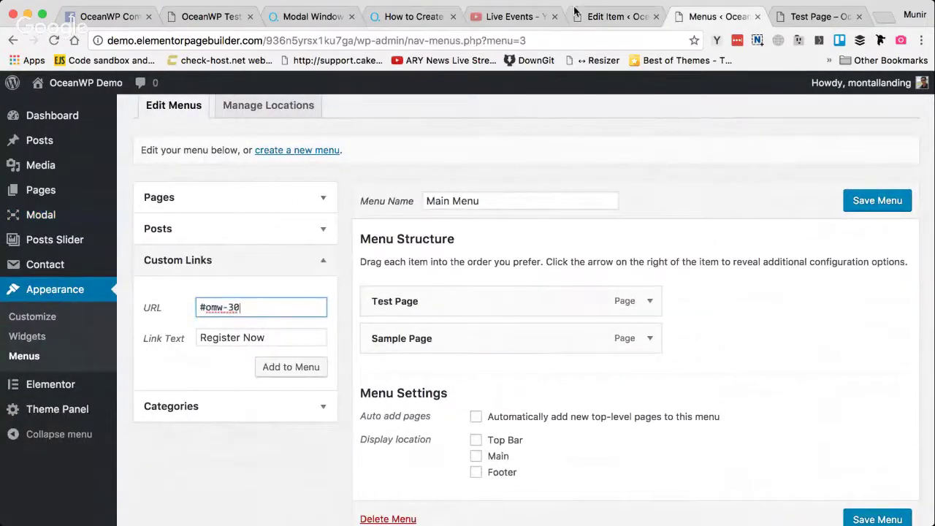
Copy the class name omw-open-modal from the third step of the modal article
{"action": "left_click", "coordinate": [411, 16]}
{"action": "scroll", "coordinate": [390, 204], "scroll_direction": "down", "scroll_amount": 2}
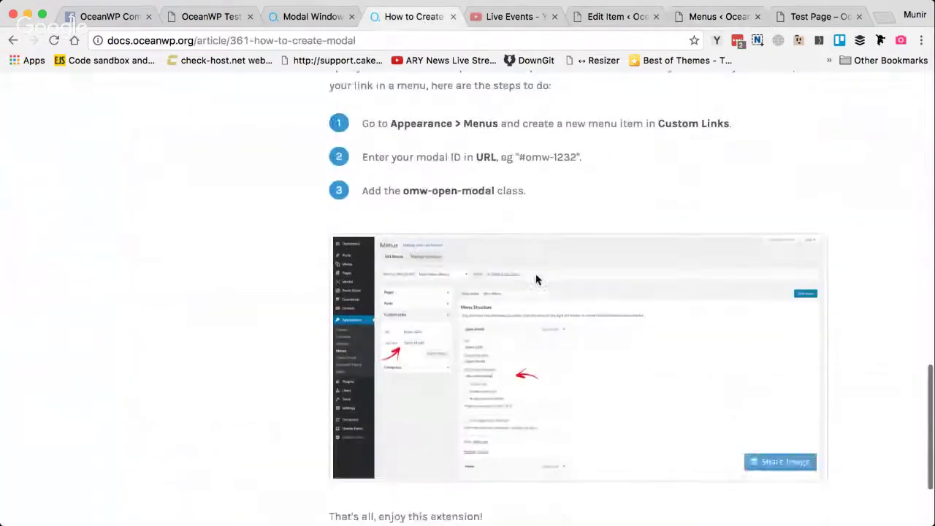
{"action": "left_click_drag", "start_coordinate": [403, 190], "coordinate": [494, 191]}
{"action": "key", "text": "super+c"}
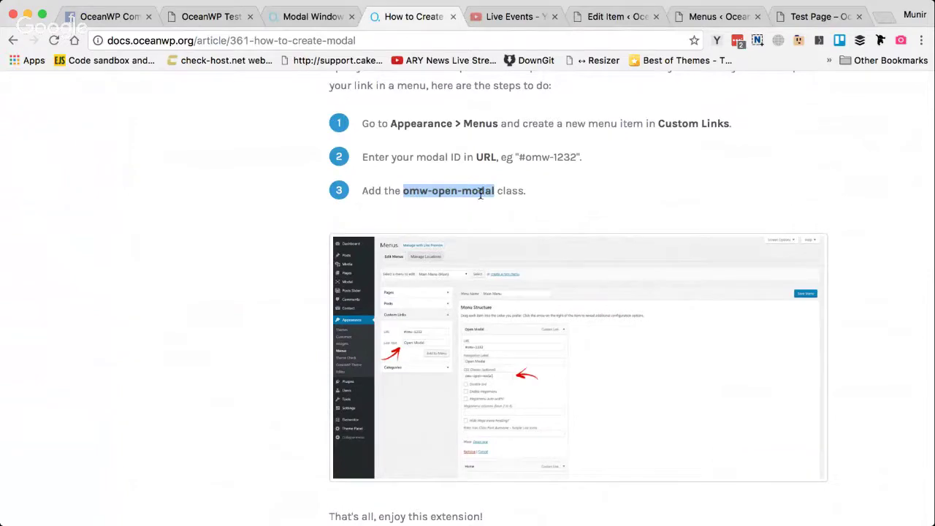
Add the Register Now custom link to Main Menu and expand the new item's settings
{"action": "left_click", "coordinate": [618, 16]}
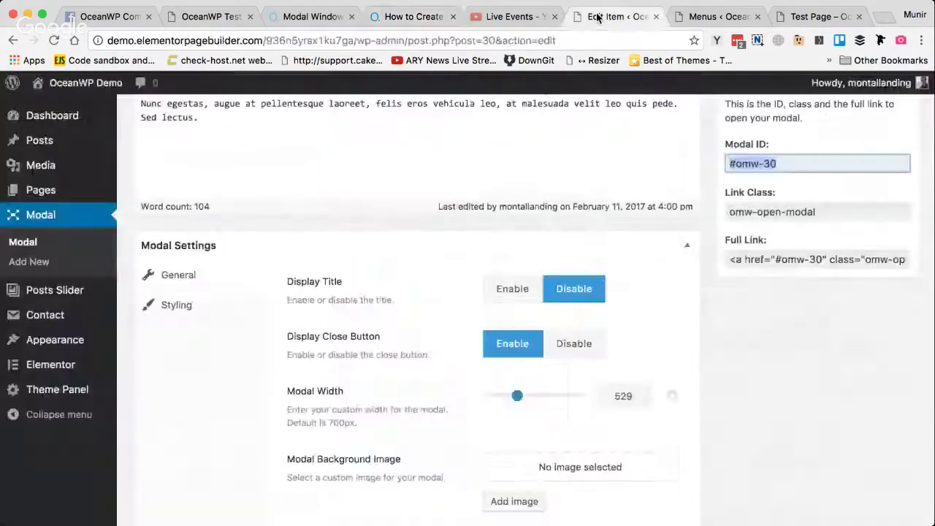
{"action": "left_click", "coordinate": [712, 16]}
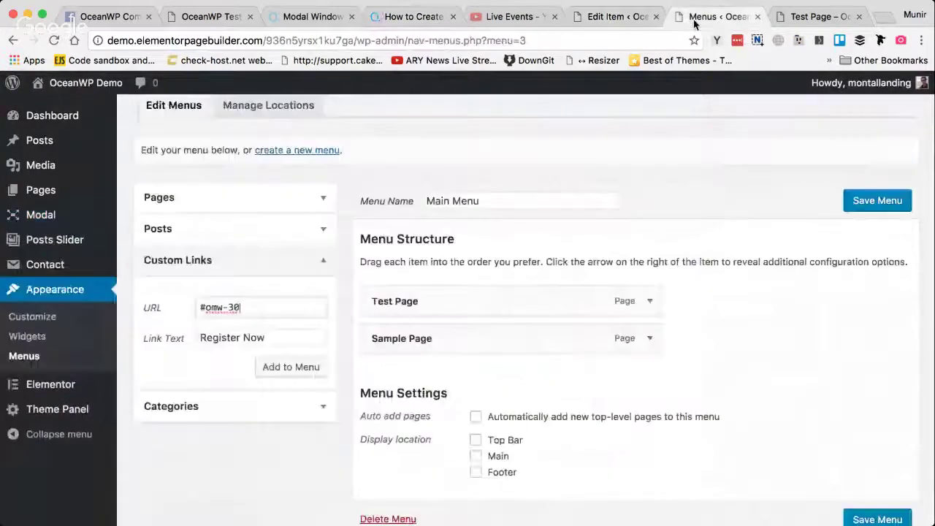
{"action": "scroll", "coordinate": [573, 323], "scroll_direction": "down", "scroll_amount": 2}
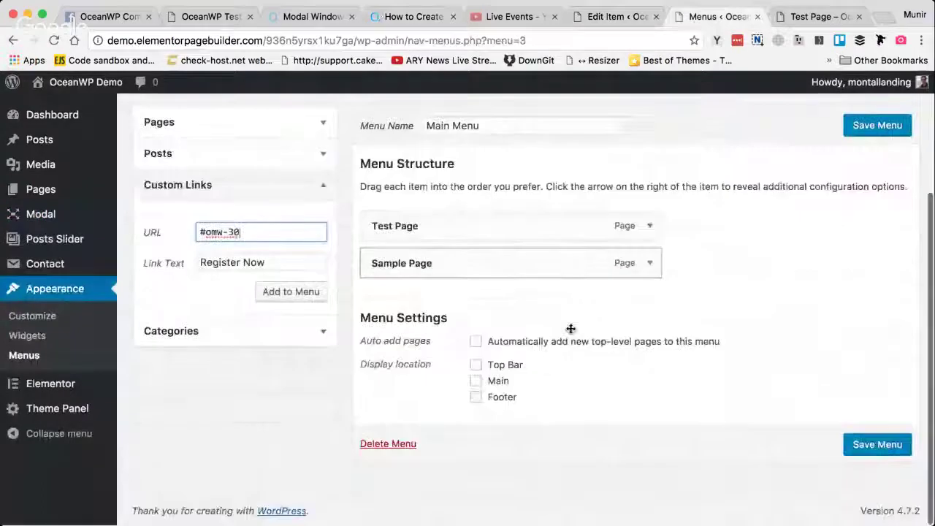
{"action": "left_click", "coordinate": [274, 293]}
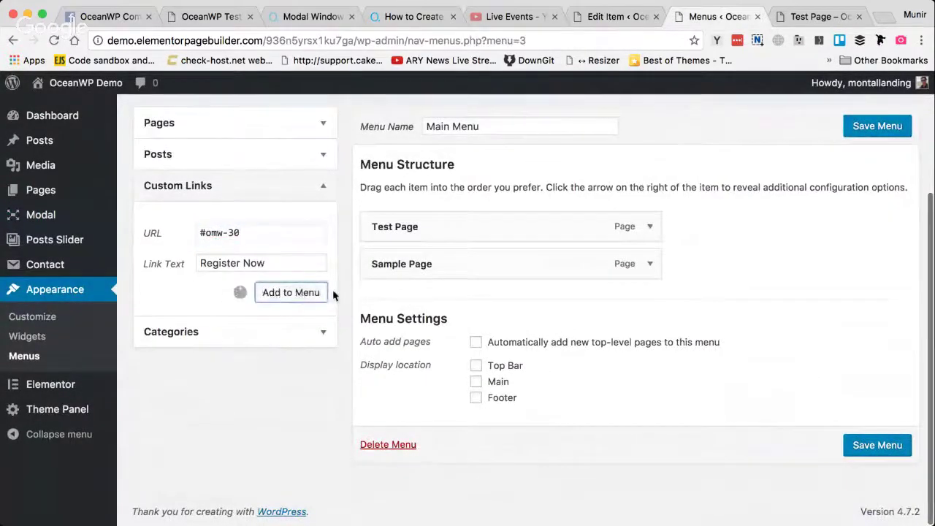
{"action": "left_click", "coordinate": [649, 301]}
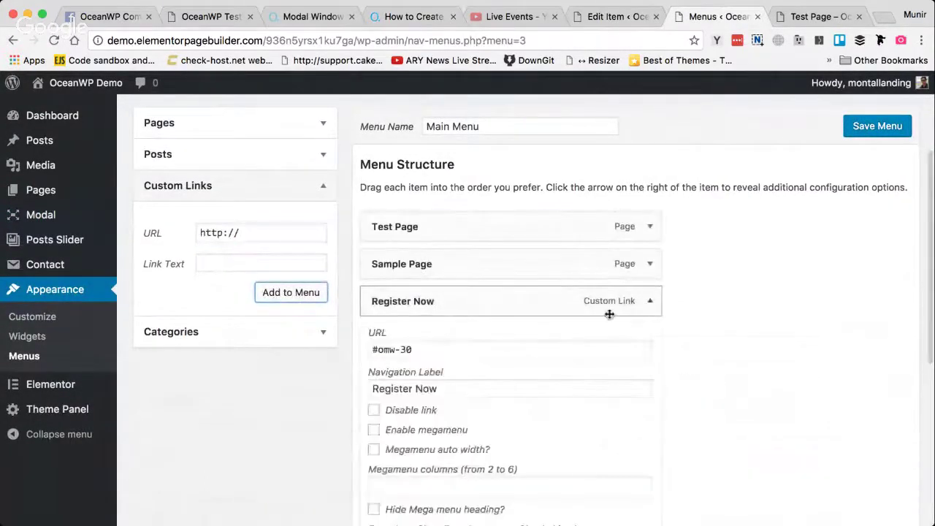
Enable the CSS Classes advanced property for menu items
{"action": "scroll", "coordinate": [517, 380], "scroll_direction": "down", "scroll_amount": 3}
{"action": "scroll", "coordinate": [517, 380], "scroll_direction": "down", "scroll_amount": 1}
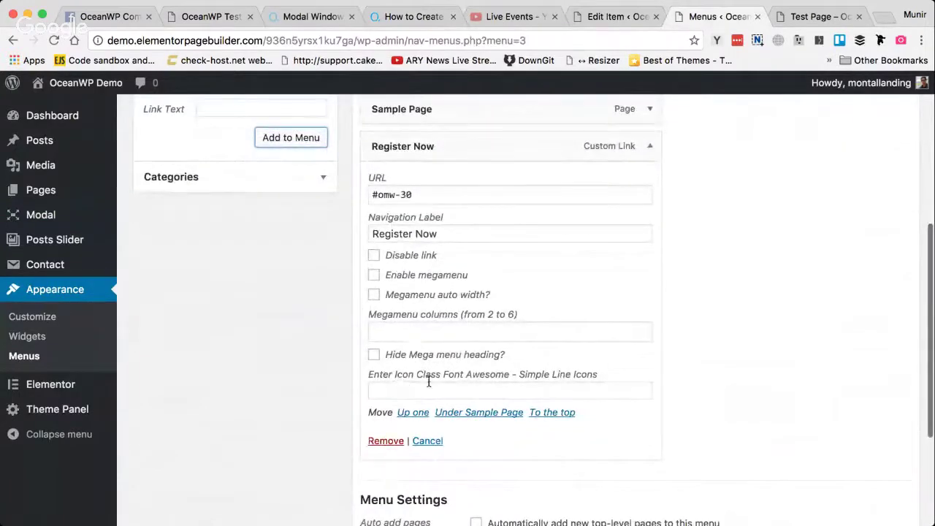
{"action": "scroll", "coordinate": [432, 329], "scroll_direction": "up", "scroll_amount": 2}
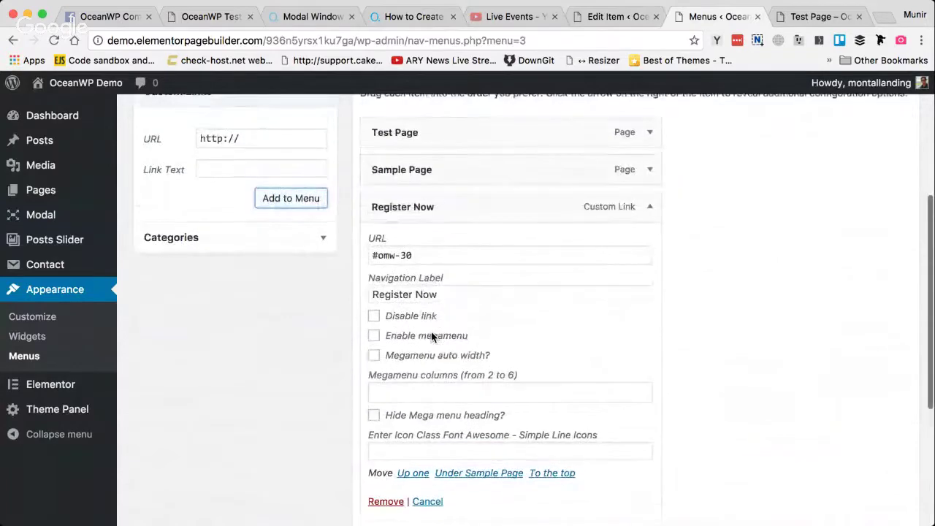
{"action": "scroll", "coordinate": [431, 336], "scroll_direction": "up", "scroll_amount": 2}
{"action": "scroll", "coordinate": [432, 336], "scroll_direction": "down", "scroll_amount": 5}
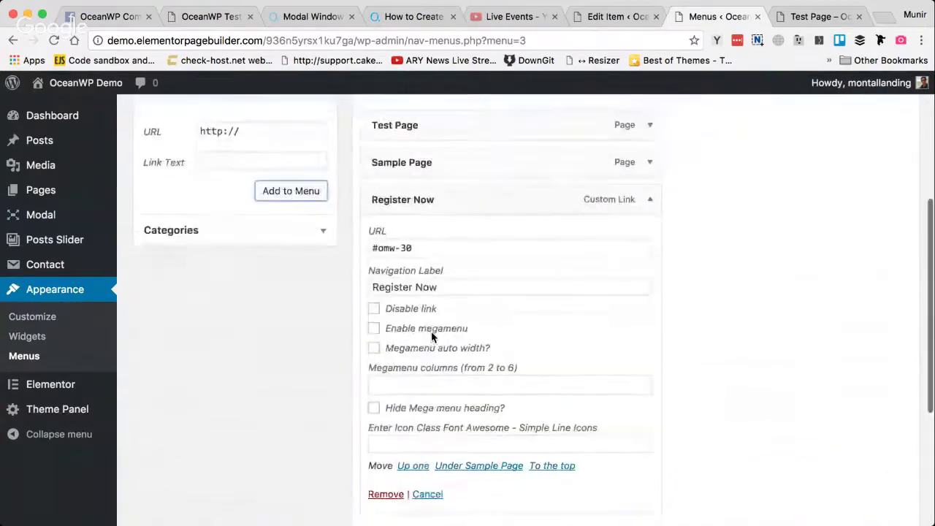
{"action": "scroll", "coordinate": [657, 192], "scroll_direction": "up", "scroll_amount": 2}
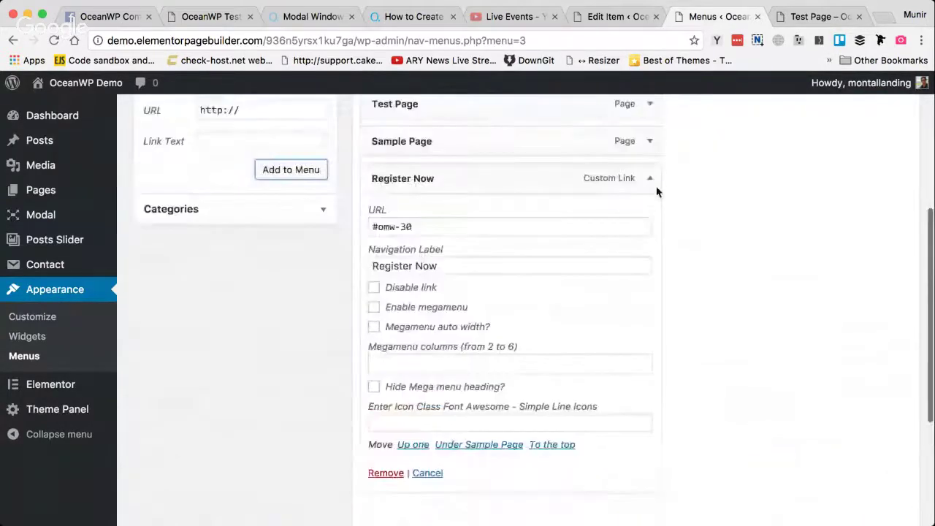
{"action": "scroll", "coordinate": [657, 192], "scroll_direction": "up", "scroll_amount": 5}
{"action": "left_click", "coordinate": [799, 110]}
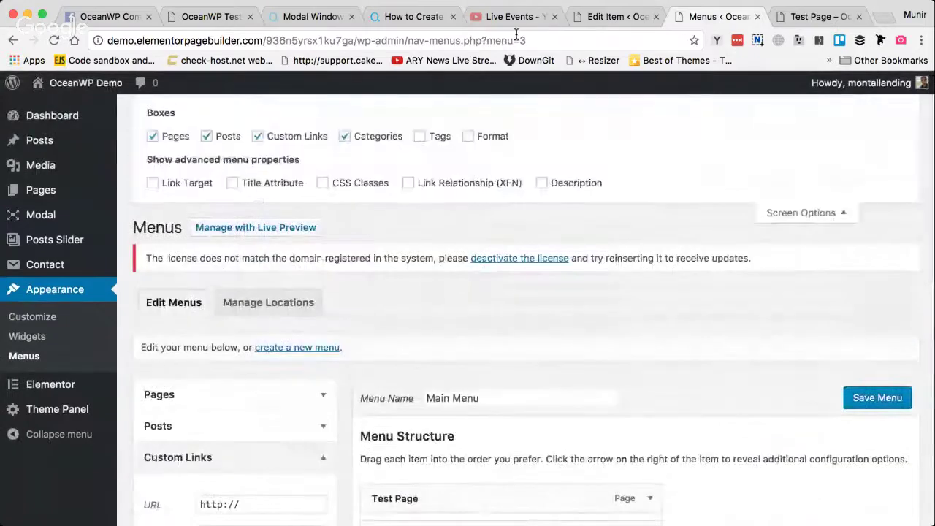
{"action": "left_click", "coordinate": [413, 16]}
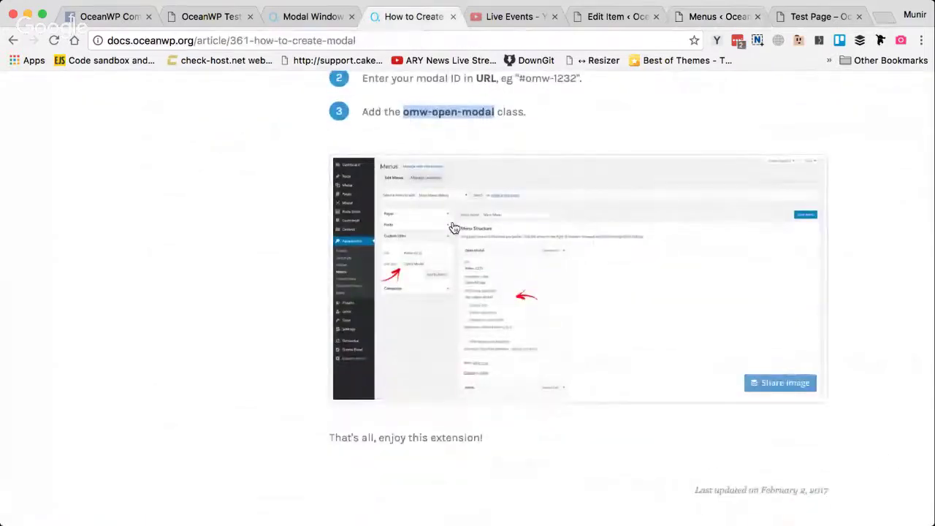
{"action": "left_click", "coordinate": [696, 22]}
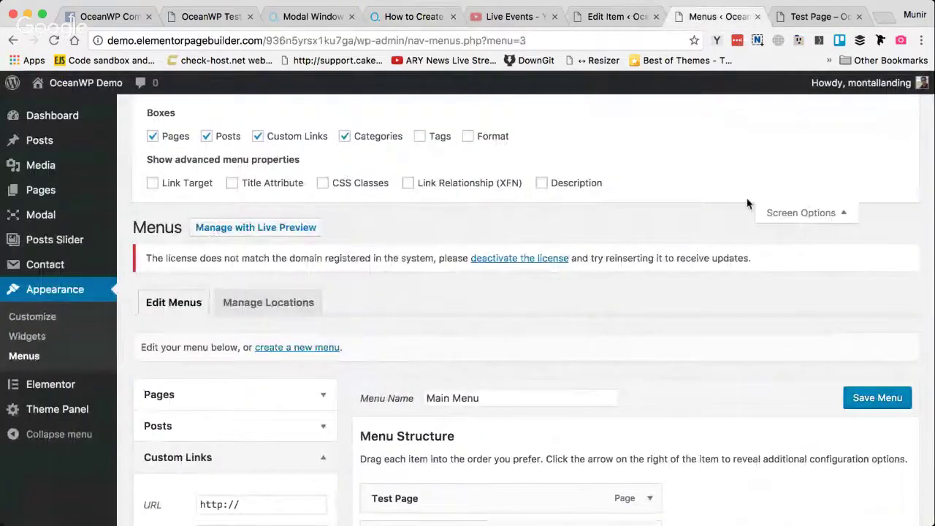
{"action": "left_click", "coordinate": [792, 214]}
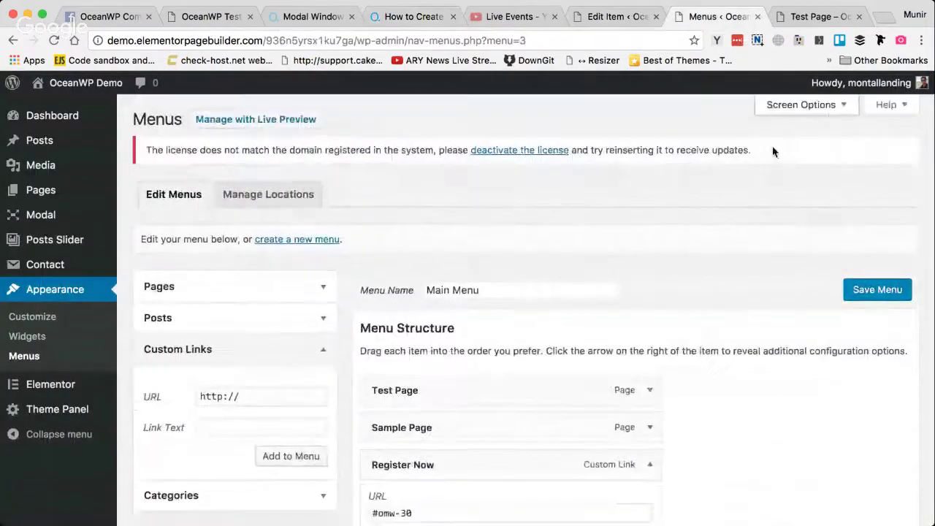
{"action": "left_click", "coordinate": [808, 163]}
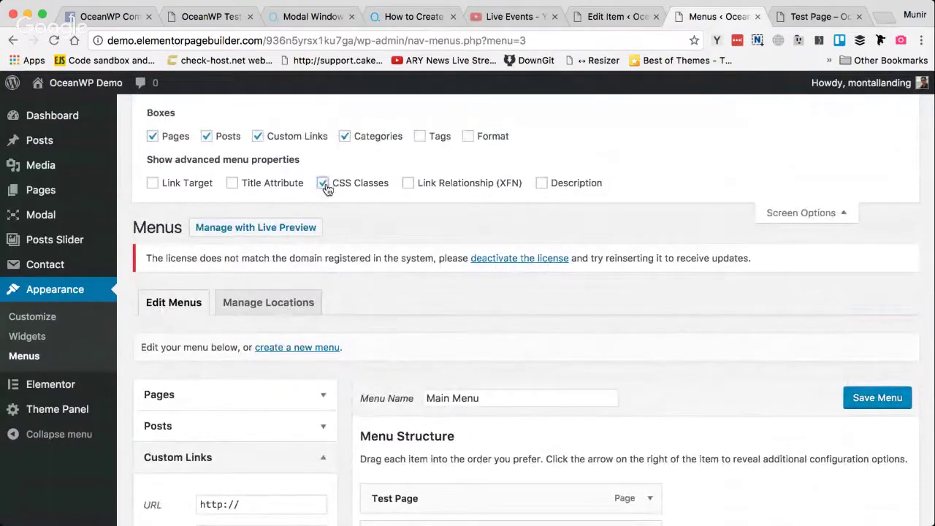
{"action": "left_click", "coordinate": [815, 212]}
Paste omw-open-modal as the CSS class of the Register Now menu item
{"action": "scroll", "coordinate": [771, 270], "scroll_direction": "down", "scroll_amount": 5}
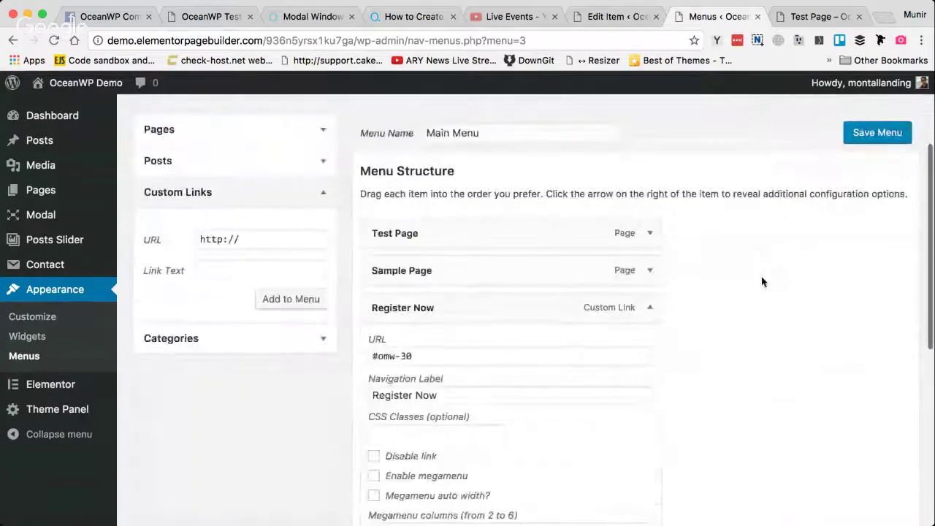
{"action": "scroll", "coordinate": [762, 282], "scroll_direction": "down", "scroll_amount": 3}
{"action": "left_click", "coordinate": [421, 249]}
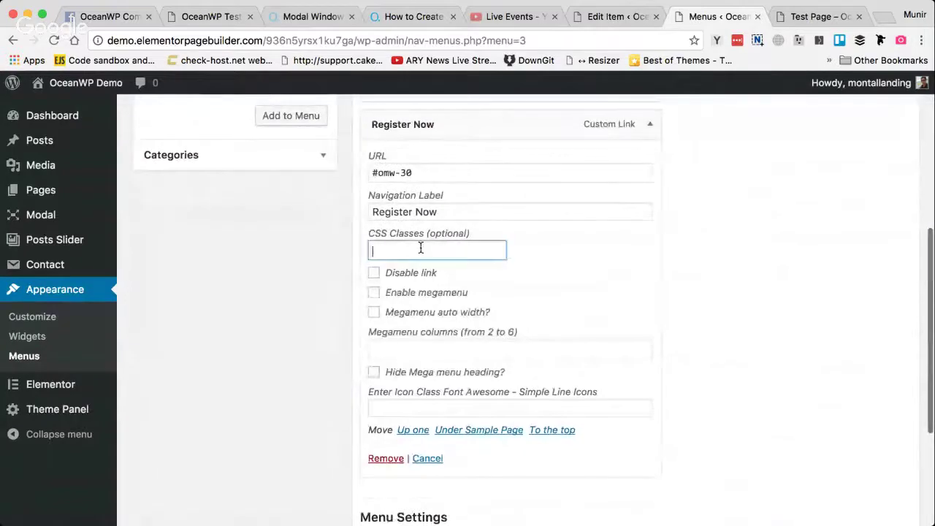
{"action": "key", "text": "super+v"}
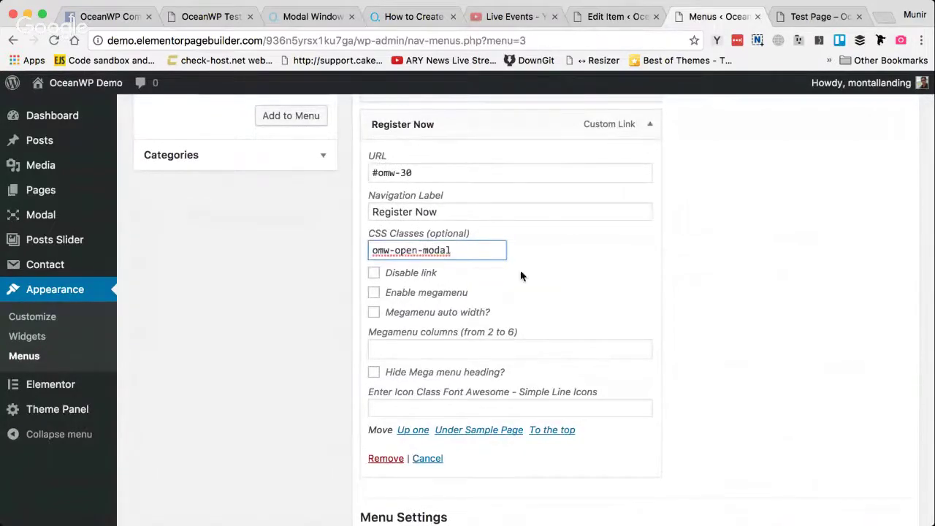
Assign Main Menu to the Main display location and save the menu
{"action": "scroll", "coordinate": [539, 335], "scroll_direction": "down", "scroll_amount": 3}
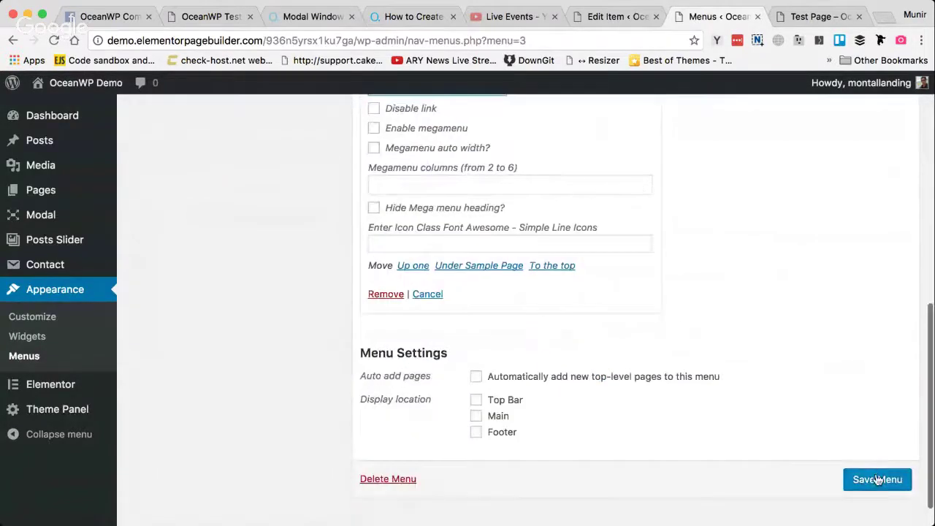
{"action": "left_click", "coordinate": [477, 416]}
{"action": "left_click", "coordinate": [854, 484]}
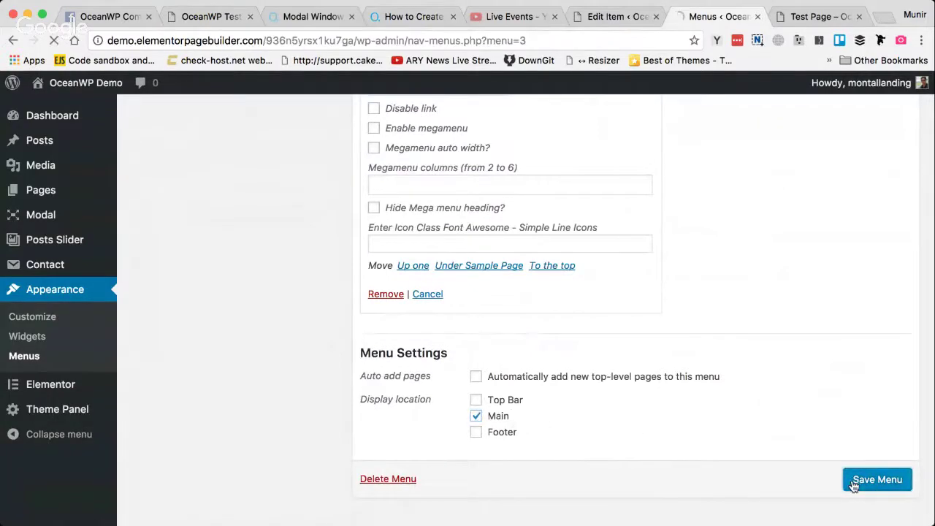
Reload the live Test Page, open and close the modal from the Register Now item, and return to the modal's edit screen
{"action": "left_click", "coordinate": [803, 18]}
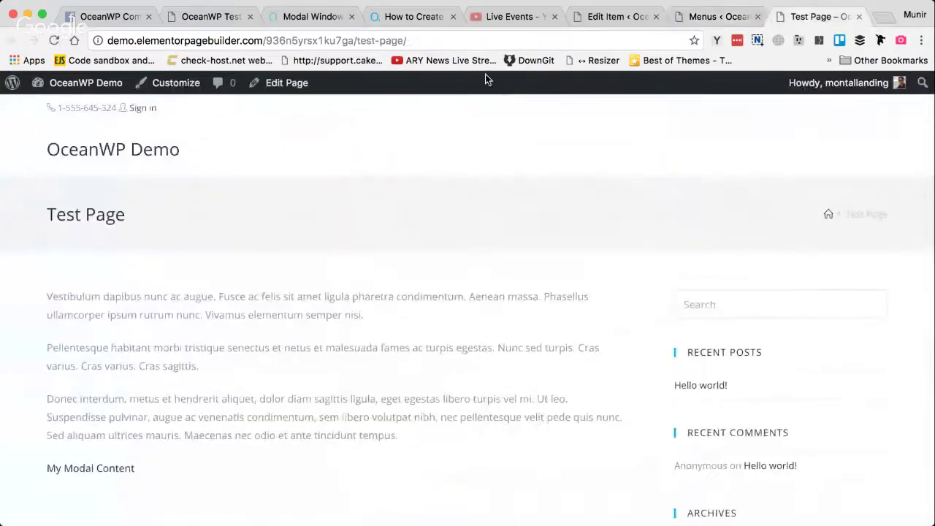
{"action": "left_click", "coordinate": [53, 40]}
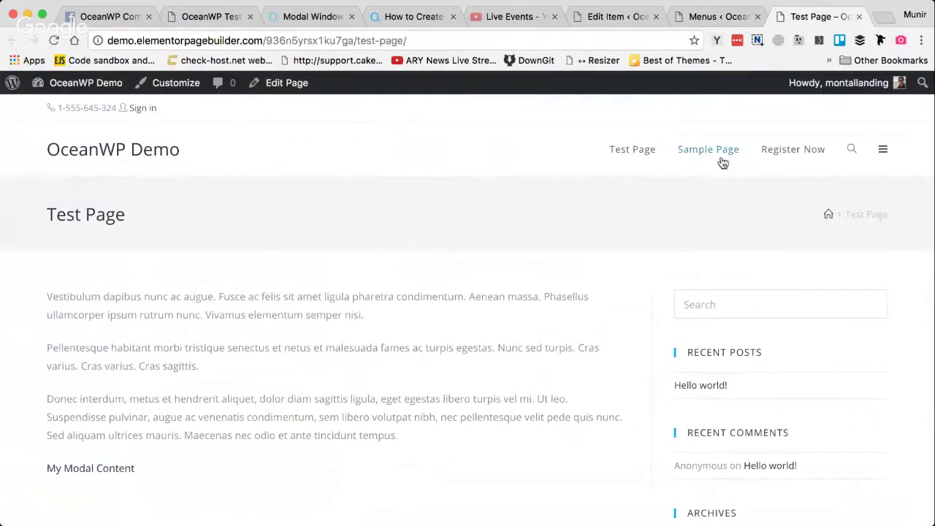
{"action": "left_click", "coordinate": [795, 152]}
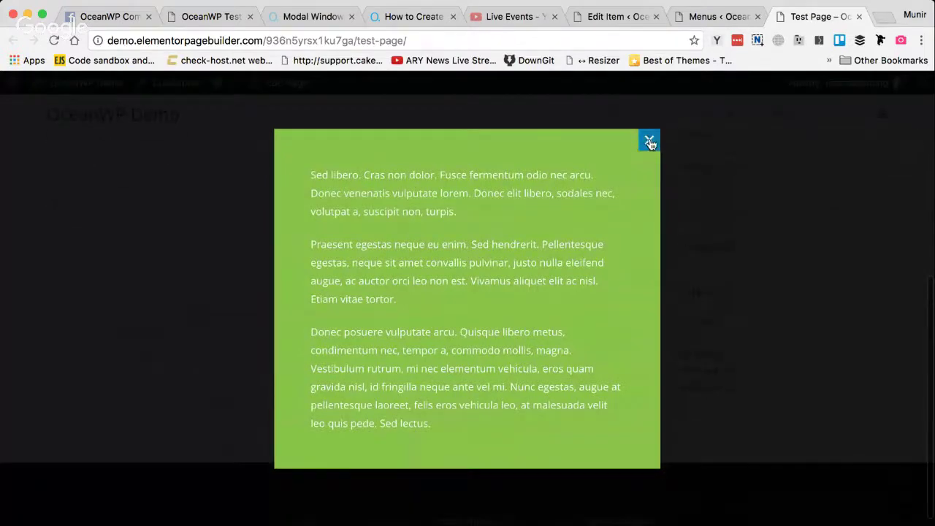
{"action": "left_click", "coordinate": [651, 141]}
{"action": "scroll", "coordinate": [510, 213], "scroll_direction": "up", "scroll_amount": 4}
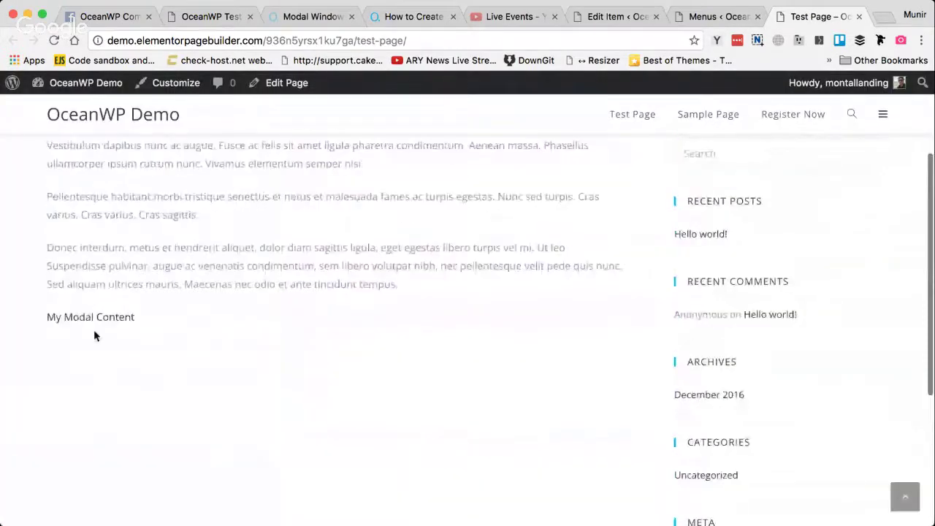
{"action": "scroll", "coordinate": [560, 223], "scroll_direction": "up", "scroll_amount": 4}
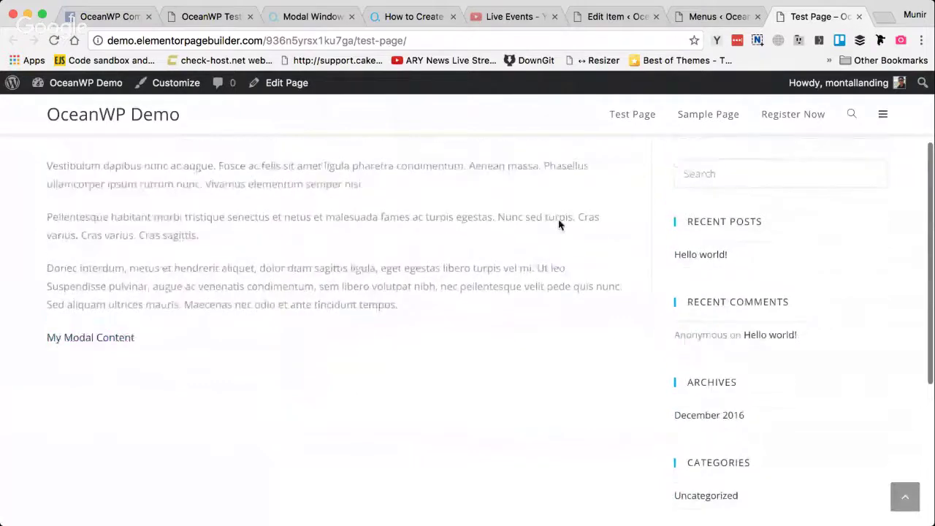
{"action": "left_click", "coordinate": [615, 16]}
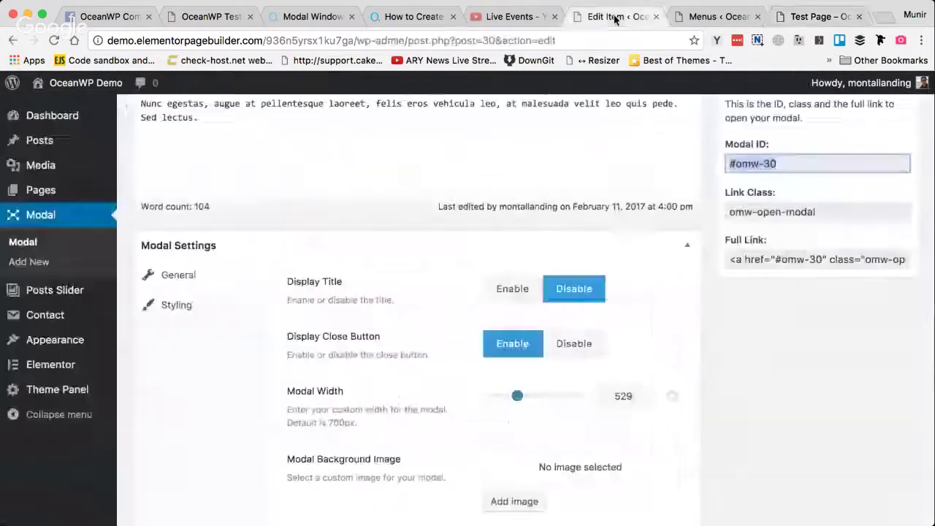
Open the Test Page's edit screen in a new tab from the live page and start editing the page with Elementor
{"action": "left_click", "coordinate": [703, 16]}
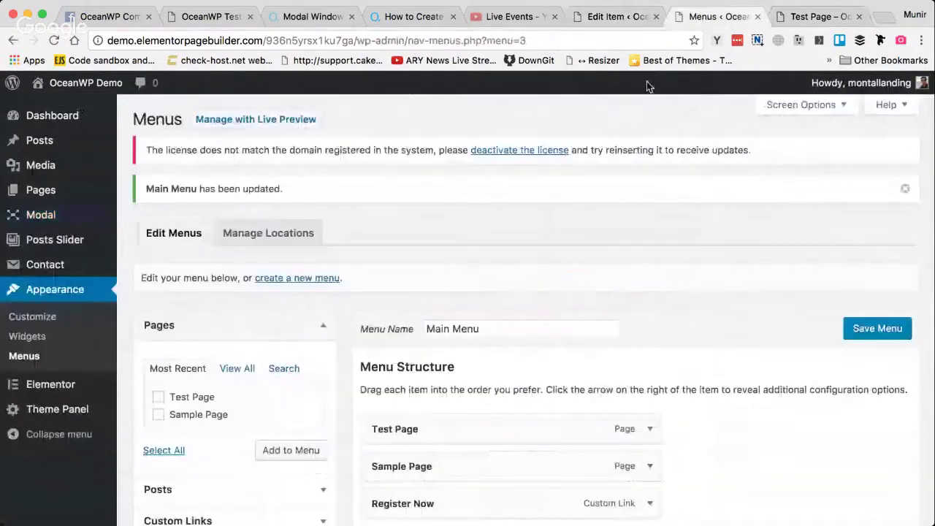
{"action": "left_click", "coordinate": [811, 16]}
{"action": "scroll", "coordinate": [466, 314], "scroll_direction": "down", "scroll_amount": 3}
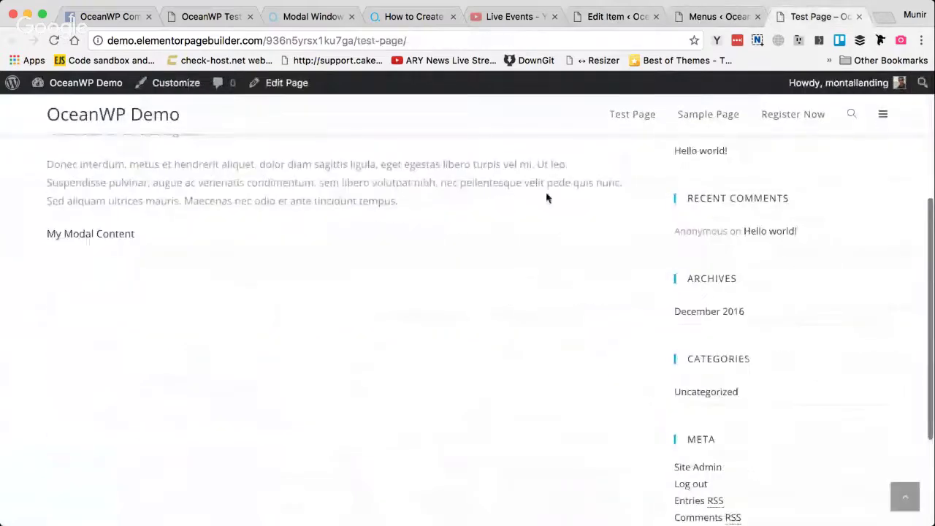
{"action": "left_click", "coordinate": [714, 16]}
{"action": "scroll", "coordinate": [415, 317], "scroll_direction": "down", "scroll_amount": 2}
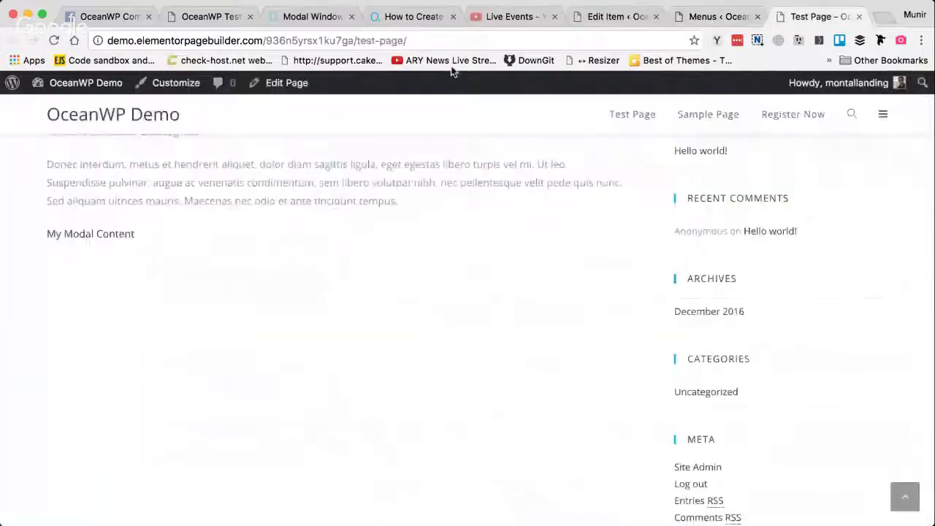
{"action": "left_click", "coordinate": [781, 16]}
{"action": "left_click", "coordinate": [286, 84], "text": "super"}
{"action": "left_click_drag", "start_coordinate": [800, 13], "coordinate": [724, 13]}
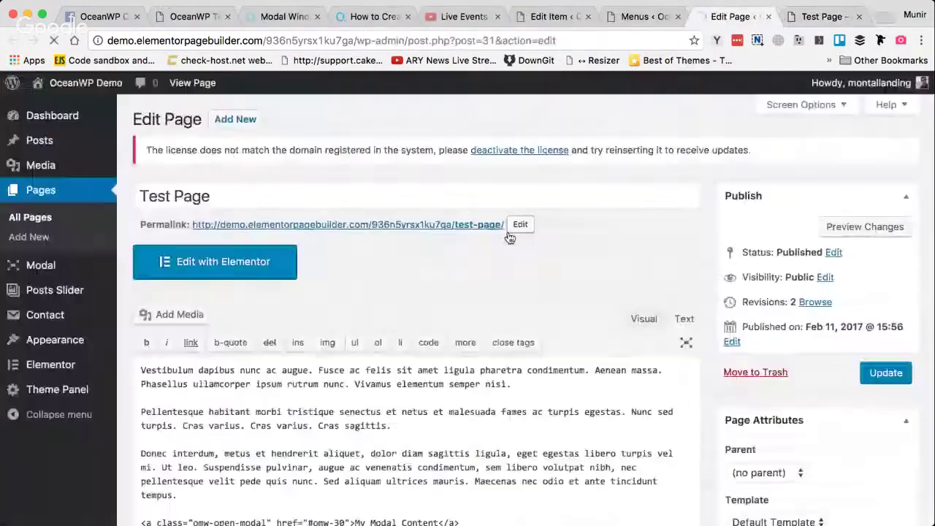
{"action": "scroll", "coordinate": [490, 318], "scroll_direction": "down", "scroll_amount": 5}
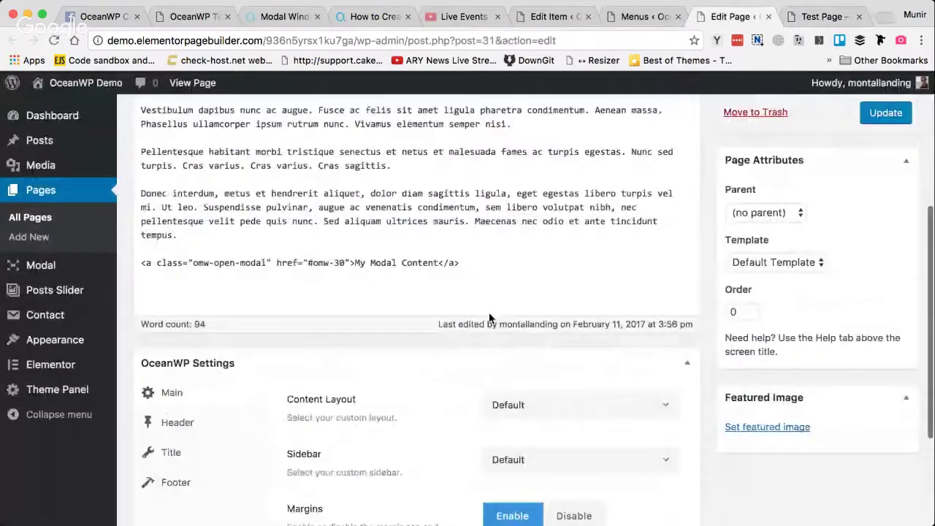
{"action": "scroll", "coordinate": [479, 311], "scroll_direction": "up", "scroll_amount": 2}
{"action": "left_click", "coordinate": [215, 120]}
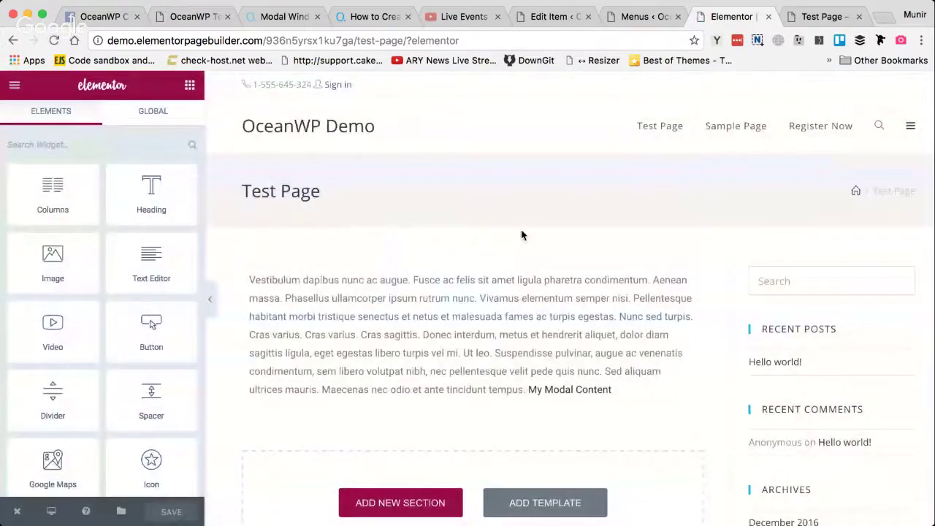
Insert an Image widget above the Test Page's text and set its Link to option to Custom URL
{"action": "scroll", "coordinate": [522, 235], "scroll_direction": "down", "scroll_amount": 3}
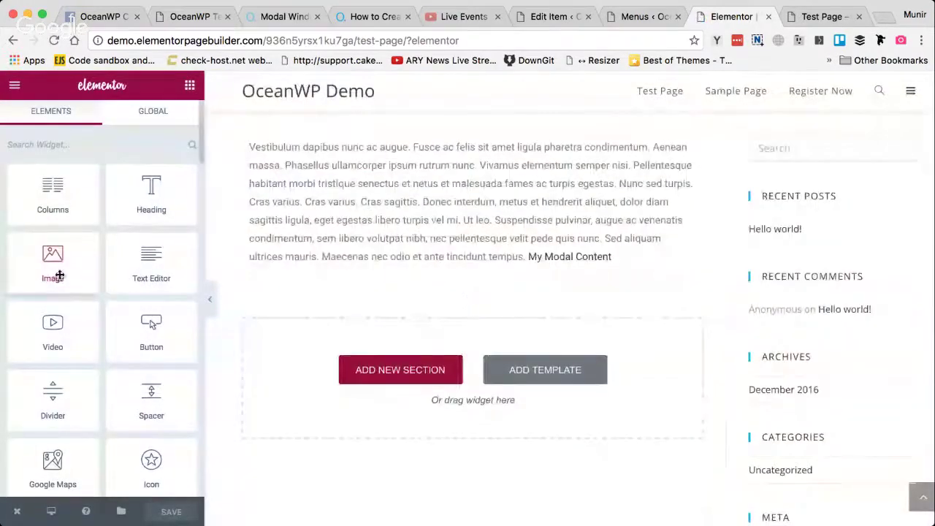
{"action": "left_click_drag", "start_coordinate": [152, 324], "coordinate": [152, 326]}
{"action": "left_click_drag", "start_coordinate": [421, 167], "coordinate": [419, 162]}
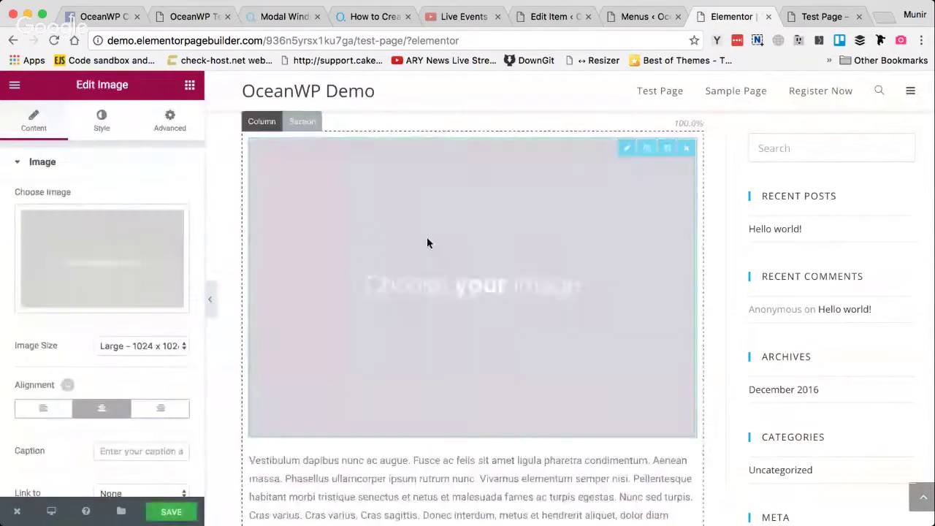
{"action": "scroll", "coordinate": [91, 381], "scroll_direction": "down", "scroll_amount": 1}
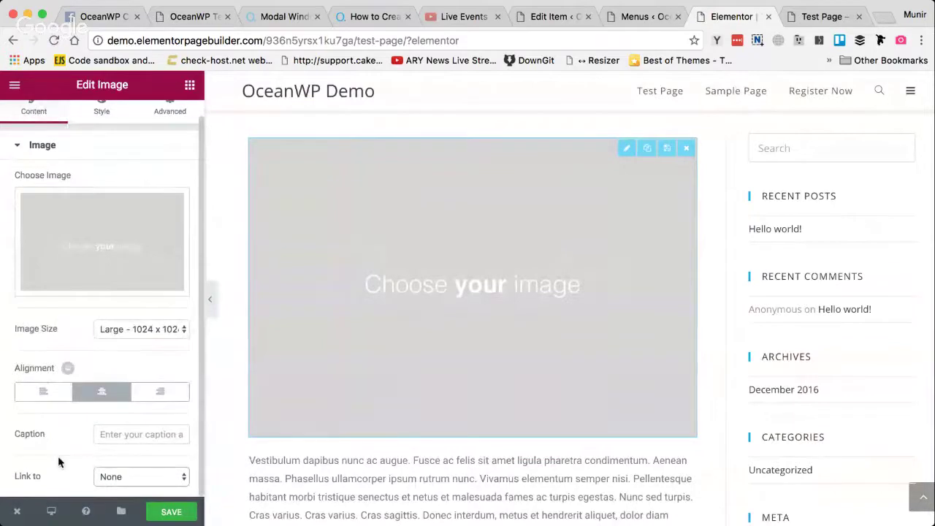
{"action": "key", "text": "Down"}
{"action": "key", "text": "Down"}
{"action": "scroll", "coordinate": [42, 480], "scroll_direction": "down", "scroll_amount": 2}
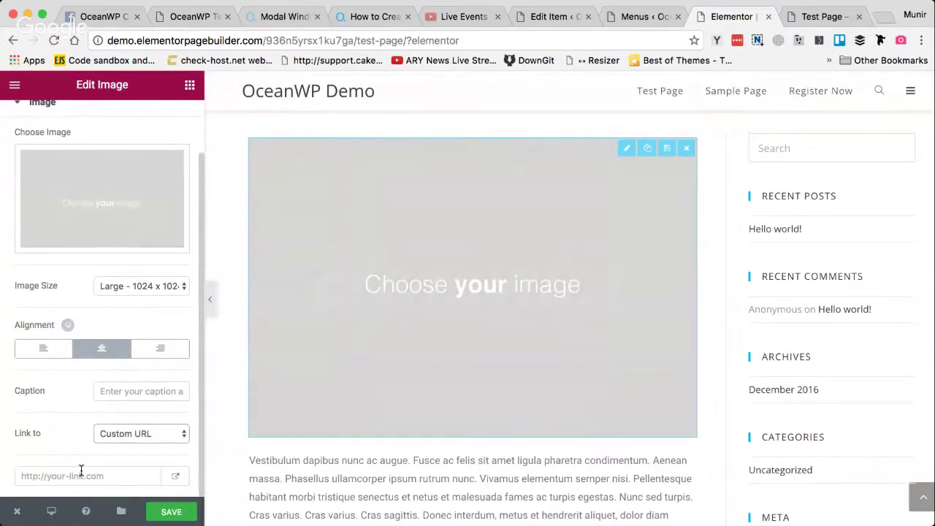
Check the modal ID on the modal's edit screen and enter #omw-30 as the image's custom link
{"action": "left_click", "coordinate": [371, 16]}
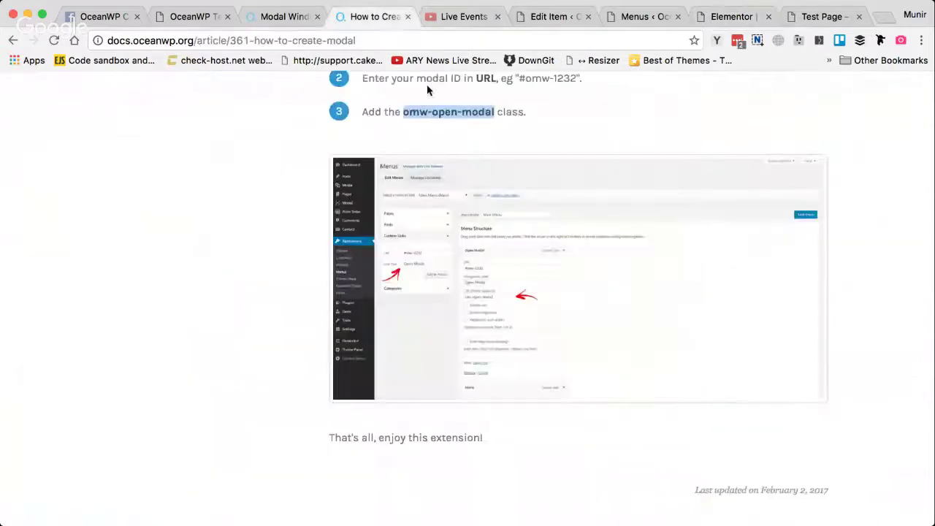
{"action": "scroll", "coordinate": [499, 102], "scroll_direction": "up", "scroll_amount": 1}
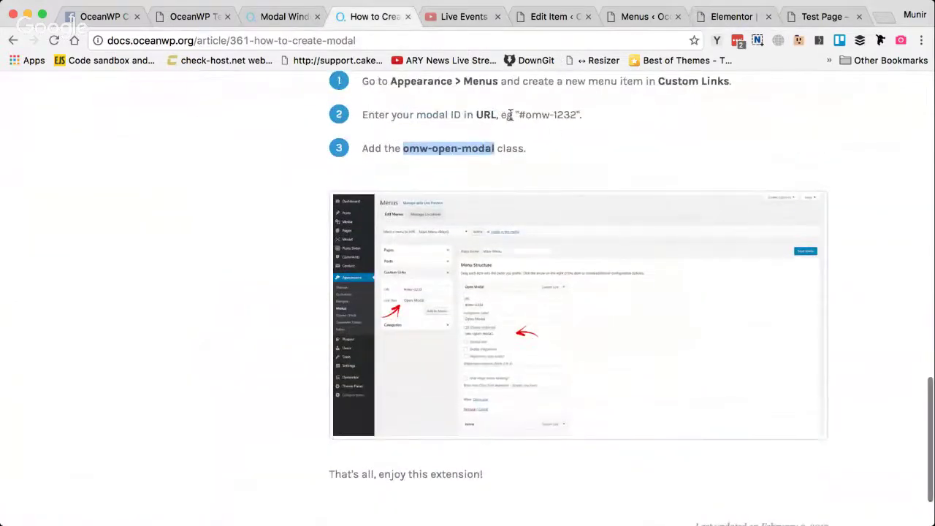
{"action": "left_click", "coordinate": [556, 20]}
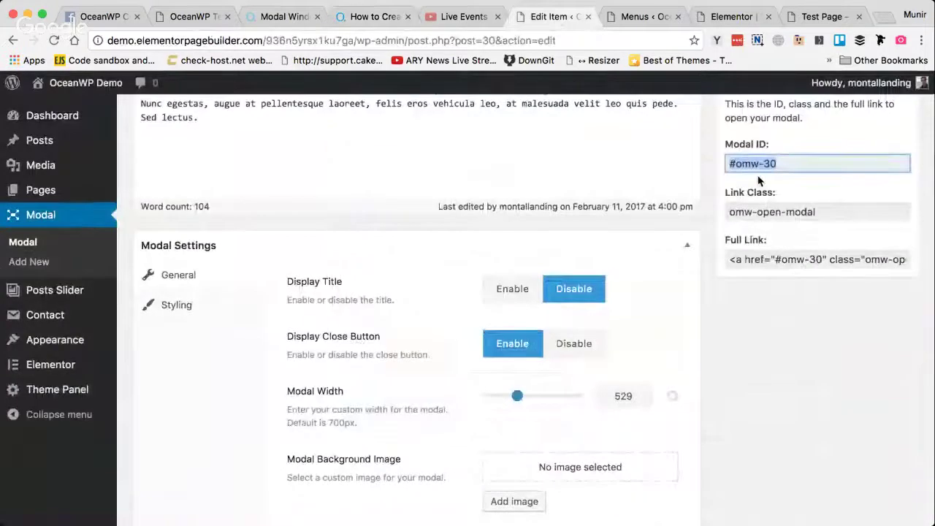
{"action": "left_click", "coordinate": [644, 18]}
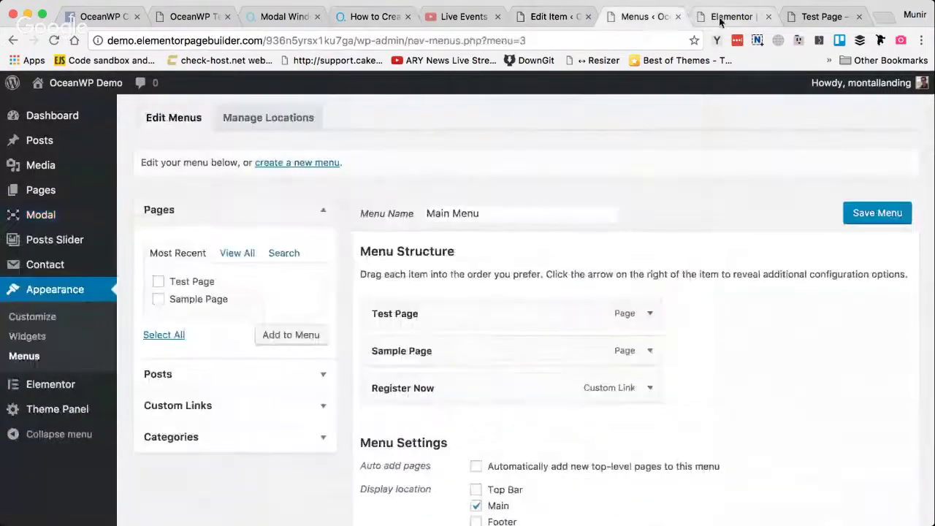
{"action": "left_click", "coordinate": [721, 18]}
{"action": "left_click", "coordinate": [87, 476]}
{"action": "type", "text": "#omw-30"}
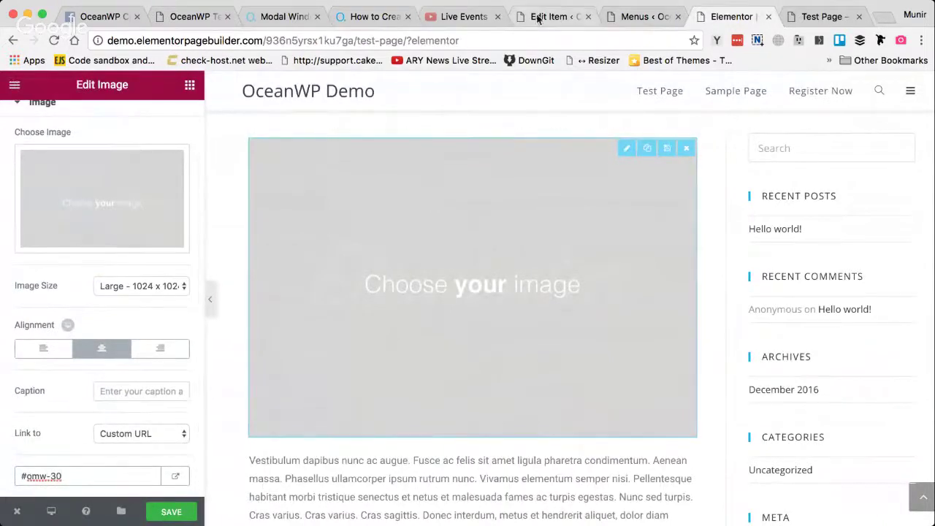
Copy the omw-open-modal class name from the How to Create Modal article and return to the Elementor editor
{"action": "left_click", "coordinate": [376, 16]}
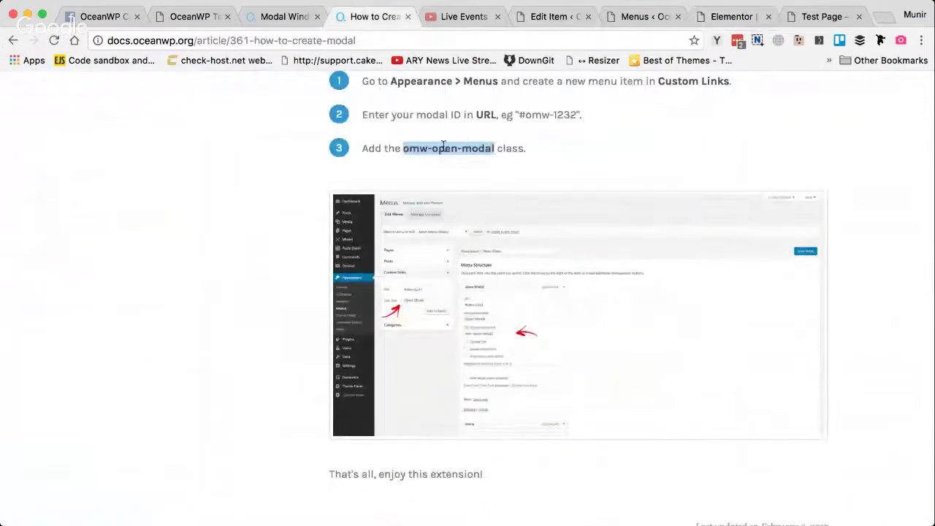
{"action": "left_click_drag", "start_coordinate": [404, 149], "coordinate": [490, 148]}
{"action": "key", "text": "super+c"}
{"action": "left_click", "coordinate": [764, 16]}
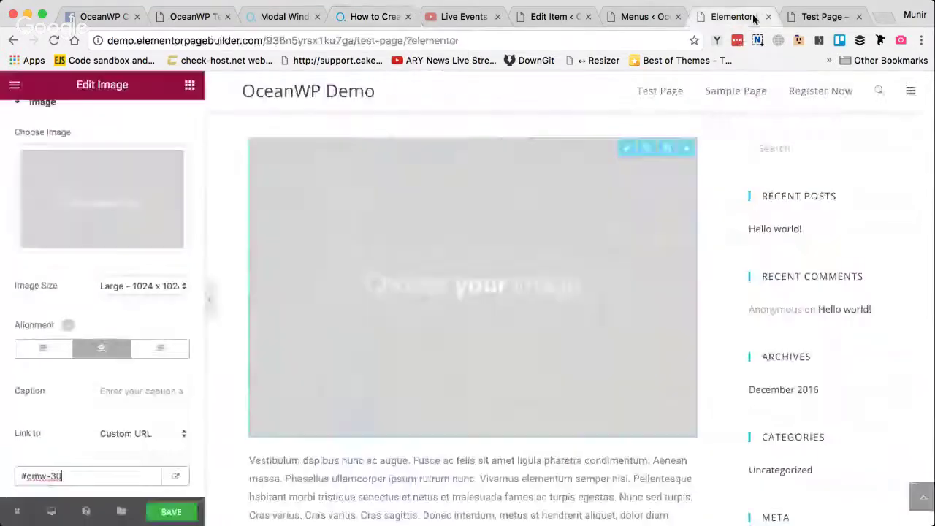
Paste omw-open-modal as the image's CSS class and save the page
{"action": "scroll", "coordinate": [122, 314], "scroll_direction": "up", "scroll_amount": 2}
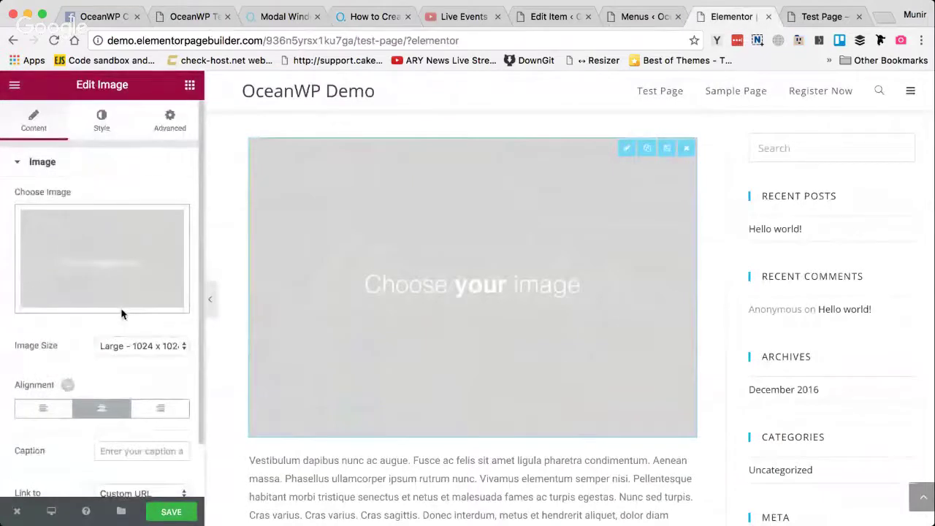
{"action": "left_click", "coordinate": [101, 125]}
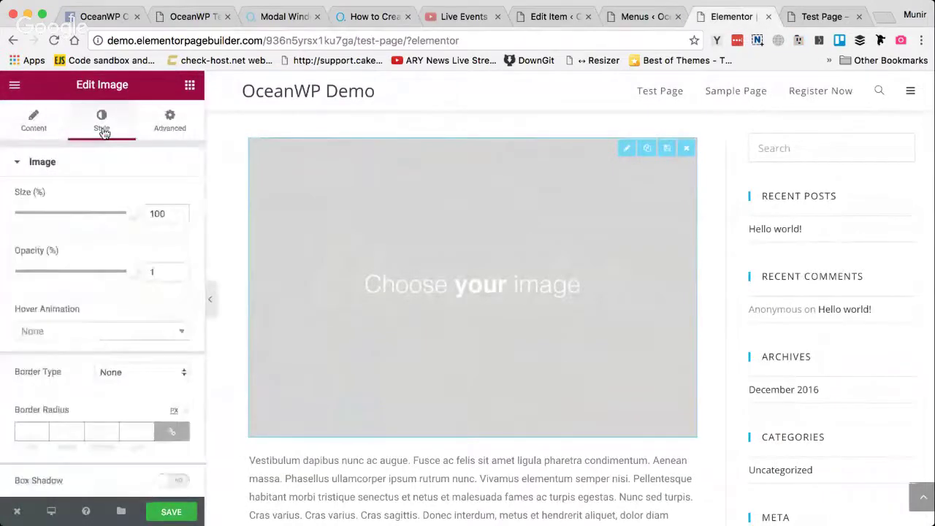
{"action": "left_click", "coordinate": [171, 133]}
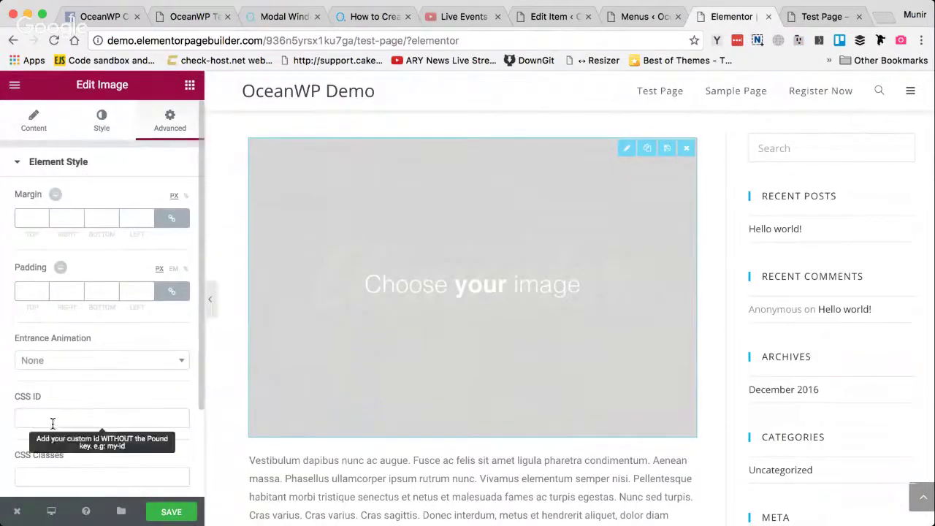
{"action": "left_click", "coordinate": [43, 473]}
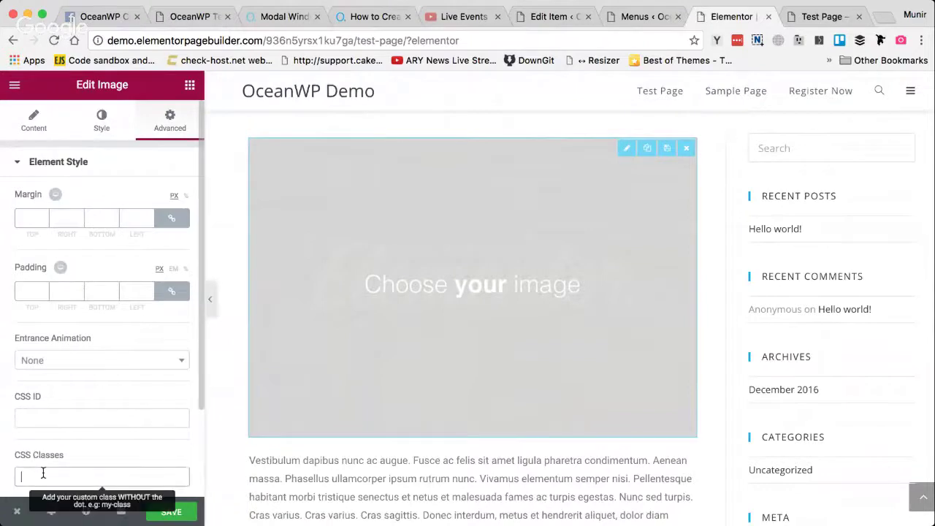
{"action": "key", "text": "super+v"}
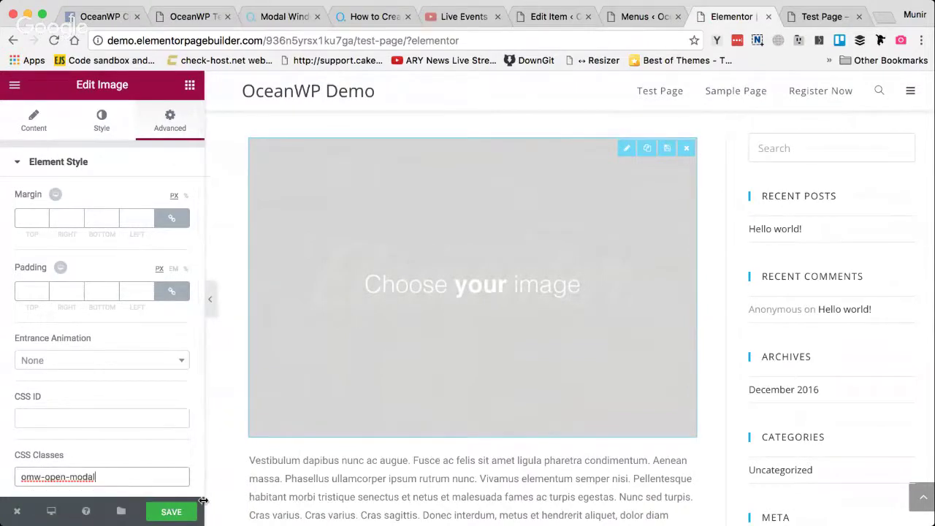
{"action": "left_click", "coordinate": [180, 512]}
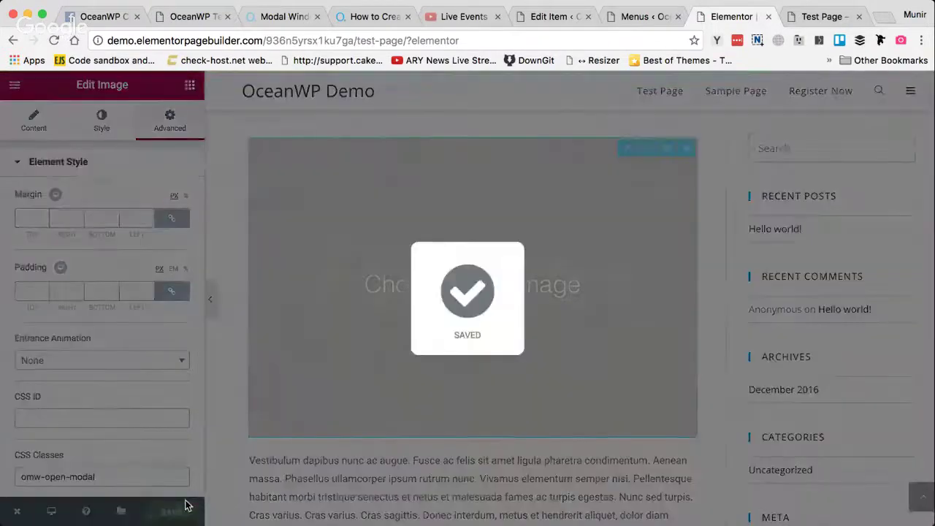
Reload the live Test Page, open the modal from the placeholder image, and close it again
{"action": "left_click", "coordinate": [799, 16]}
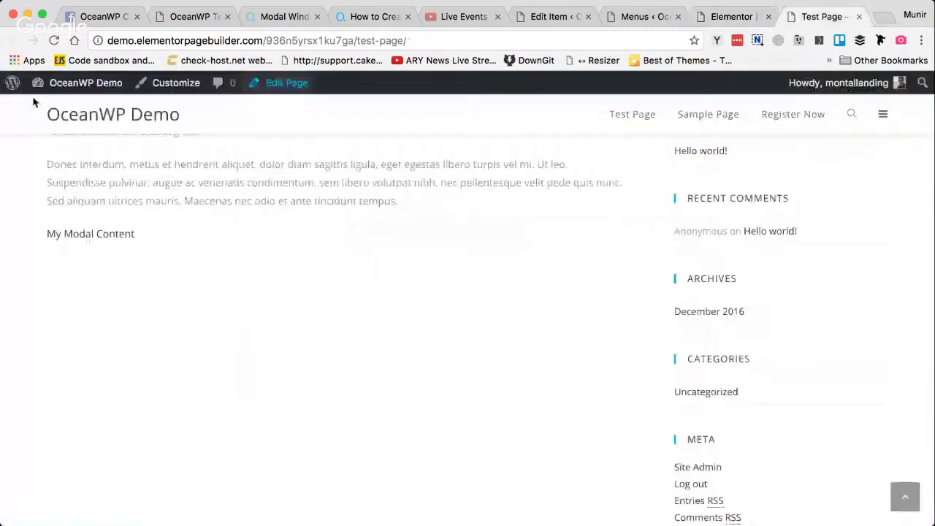
{"action": "left_click", "coordinate": [53, 40]}
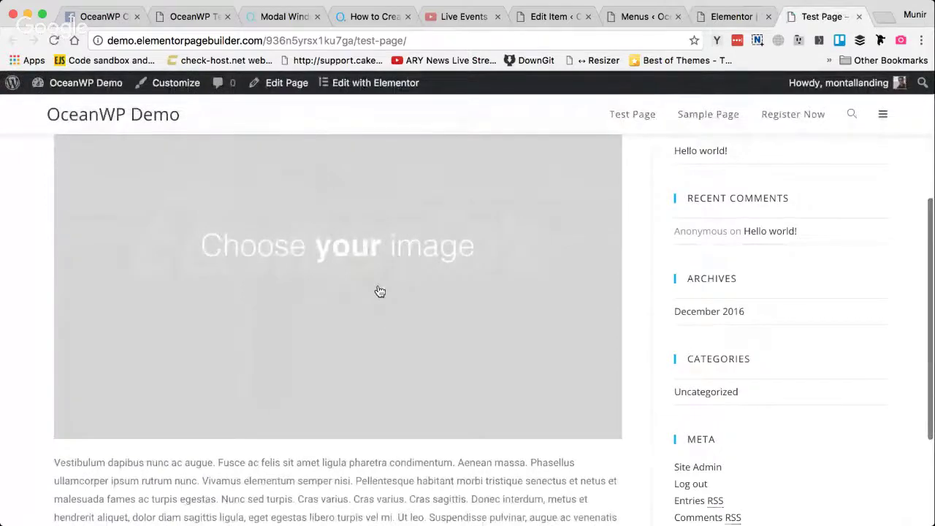
{"action": "left_click", "coordinate": [378, 290]}
{"action": "left_click_drag", "start_coordinate": [312, 173], "coordinate": [438, 426]}
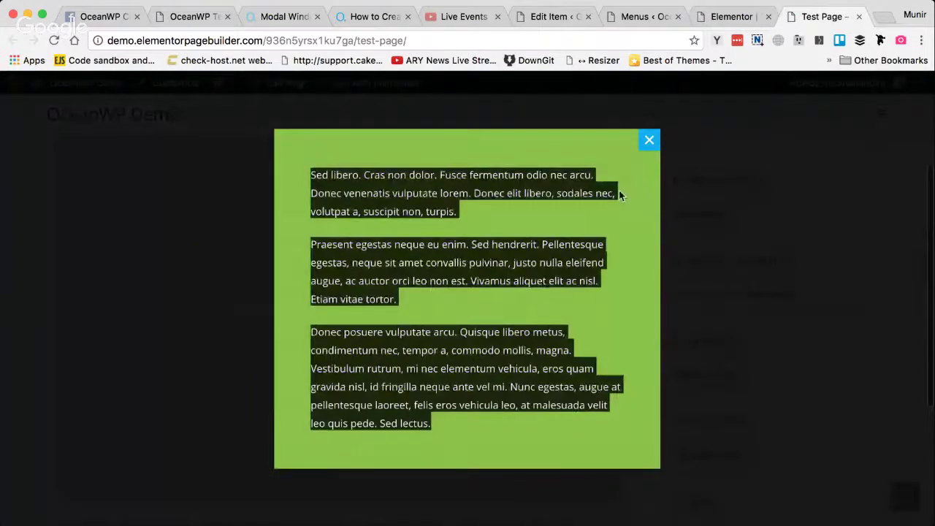
{"action": "left_click", "coordinate": [650, 142]}
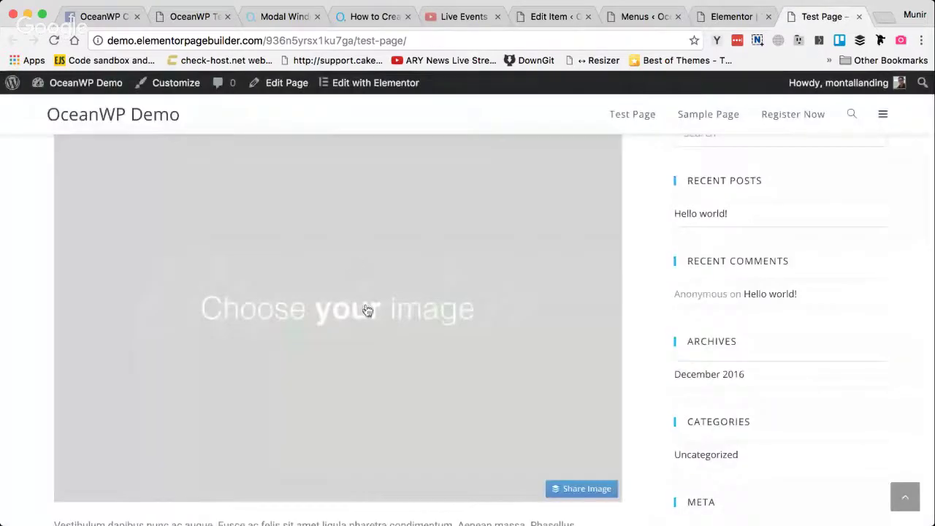
{"action": "scroll", "coordinate": [479, 318], "scroll_direction": "down", "scroll_amount": 3}
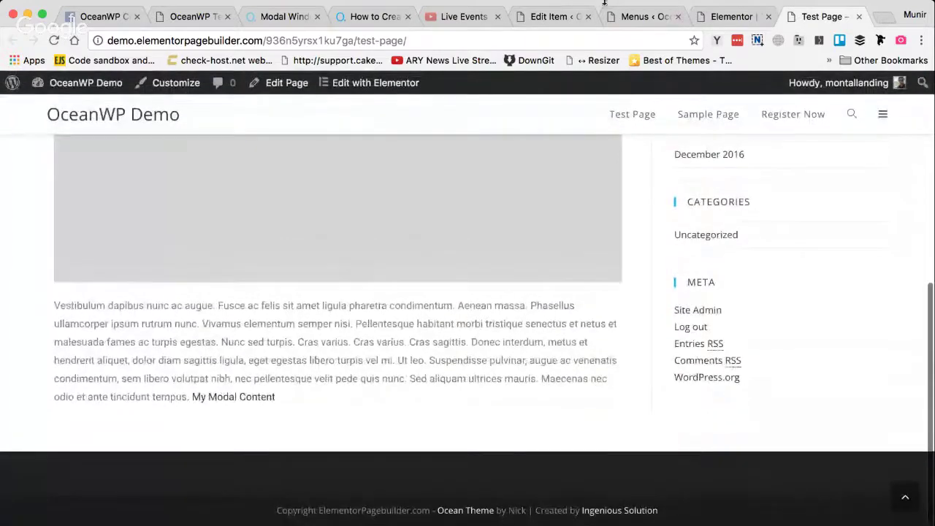
Return to the Elementor editor and insert a Button widget below the Test Page's text
{"action": "left_click", "coordinate": [609, 18]}
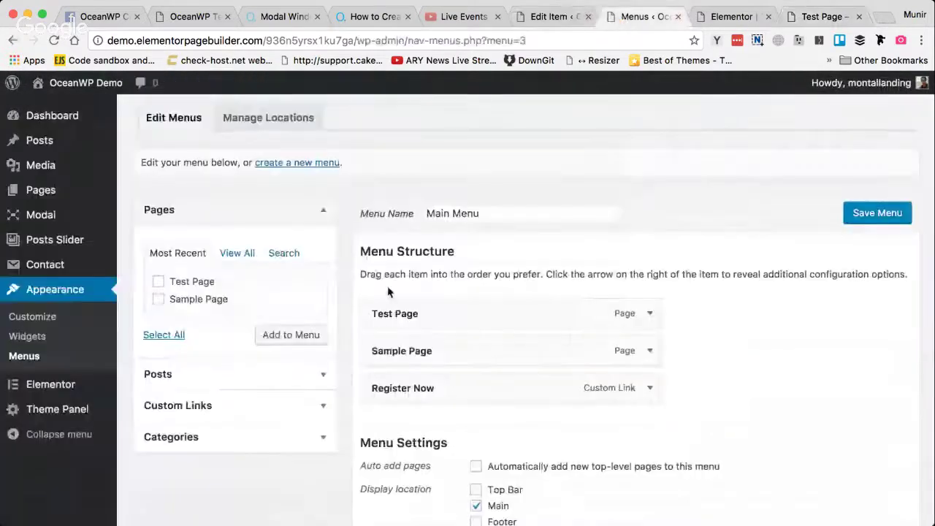
{"action": "left_click", "coordinate": [725, 18]}
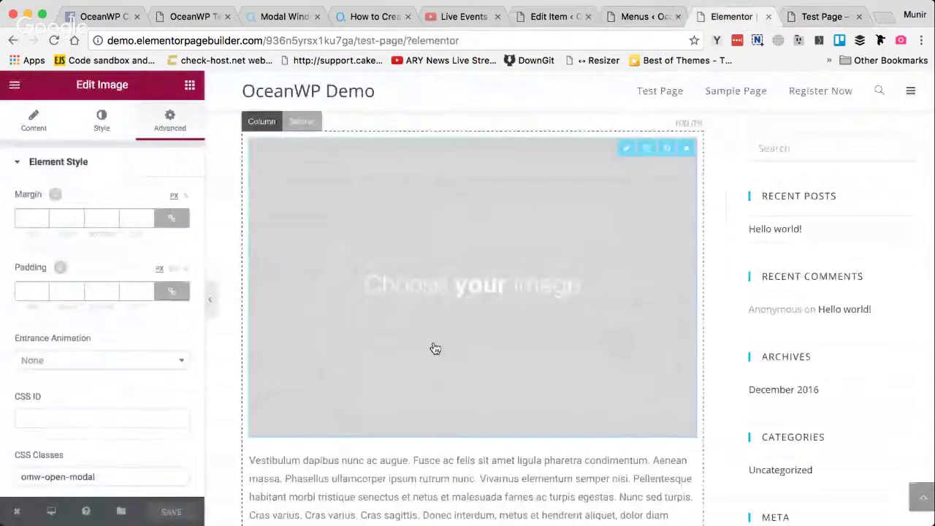
{"action": "scroll", "coordinate": [431, 358], "scroll_direction": "down", "scroll_amount": 5}
{"action": "left_click", "coordinate": [189, 85]}
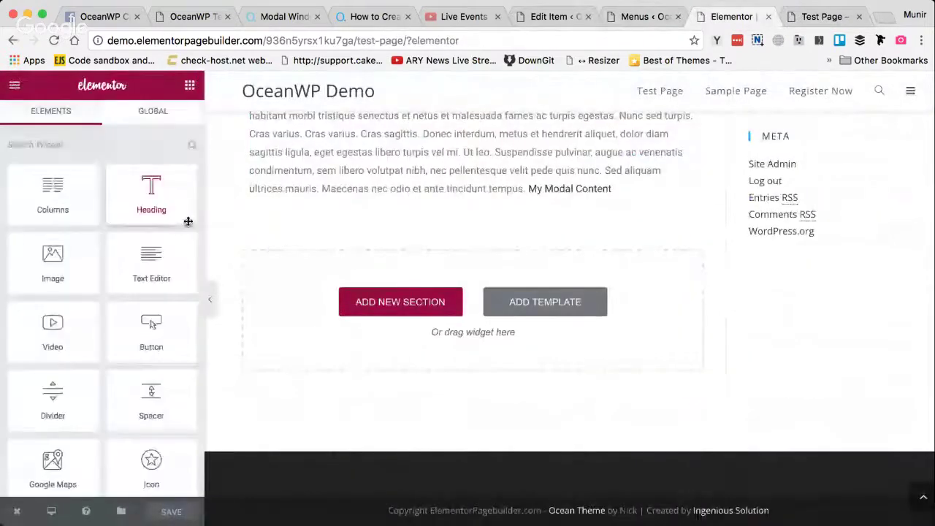
{"action": "scroll", "coordinate": [75, 355], "scroll_direction": "down", "scroll_amount": 2}
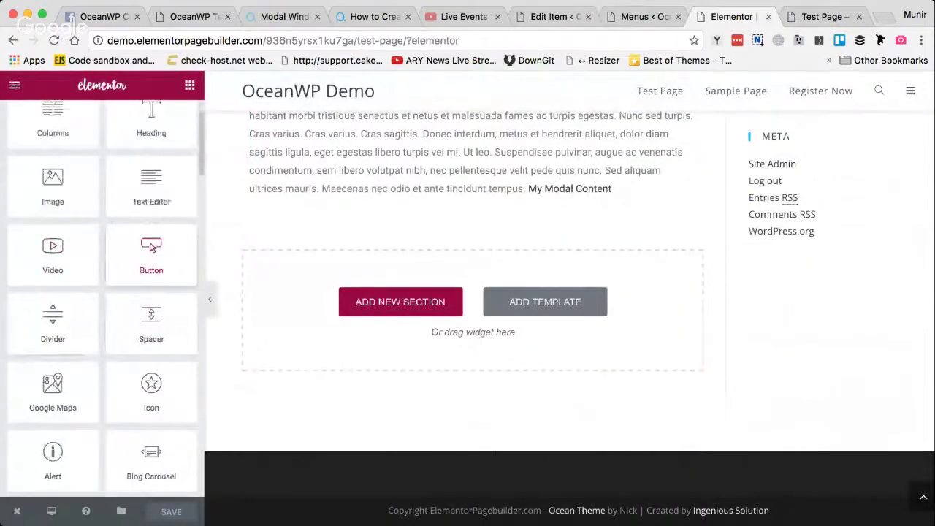
{"action": "left_click_drag", "start_coordinate": [152, 247], "coordinate": [292, 191]}
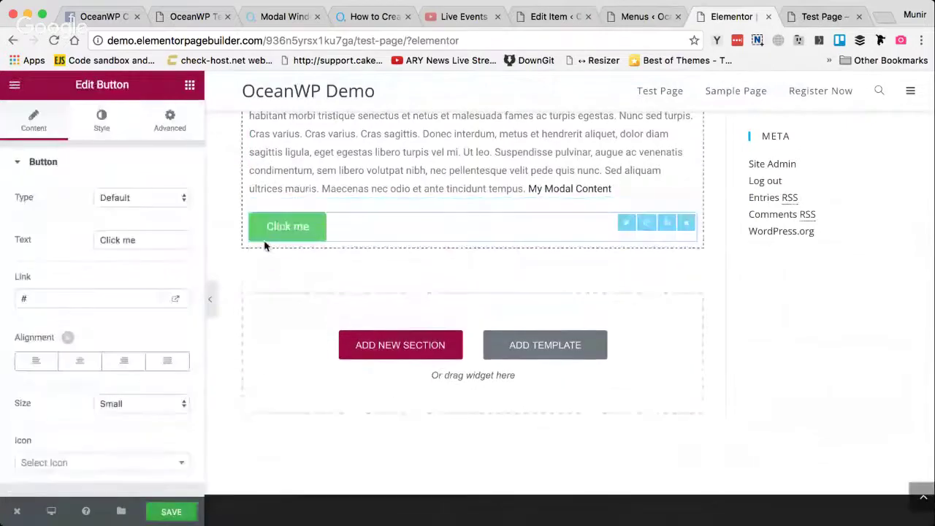
Set the Click me button's link to the modal ID #omw-30 taken from the modal's edit page
{"action": "double_click", "coordinate": [45, 299]}
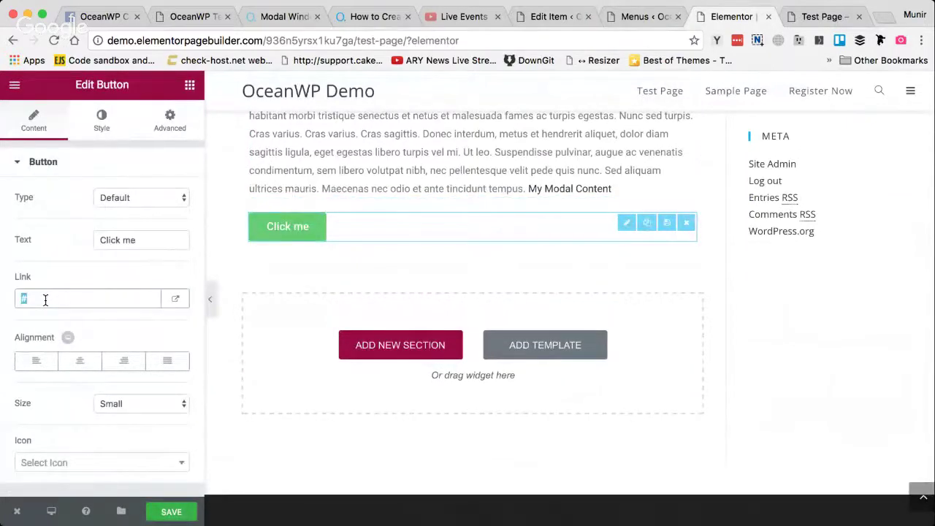
{"action": "left_click", "coordinate": [553, 16]}
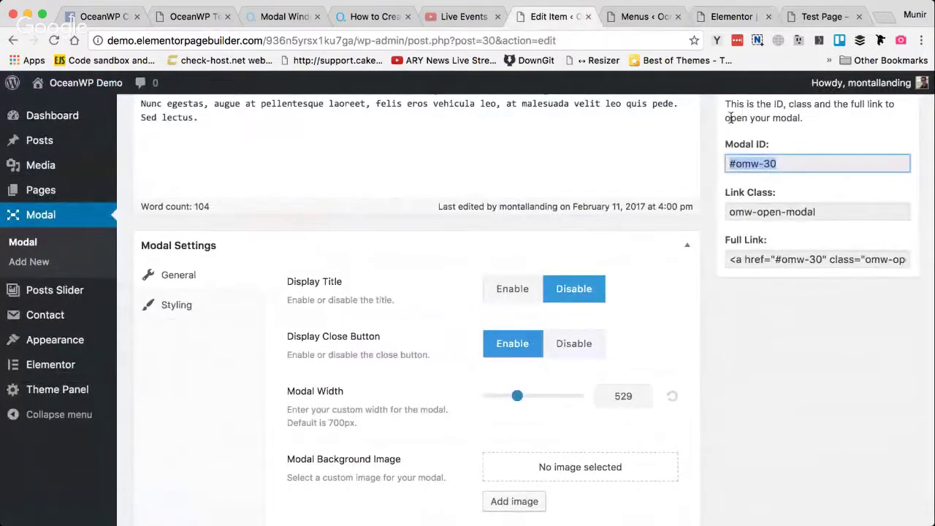
{"action": "left_click", "coordinate": [738, 15]}
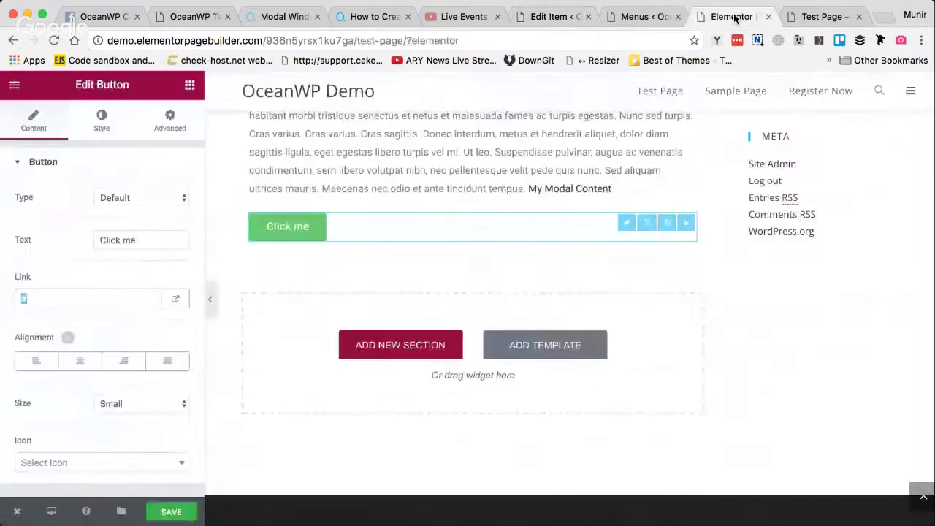
{"action": "type", "text": "#omw-30"}
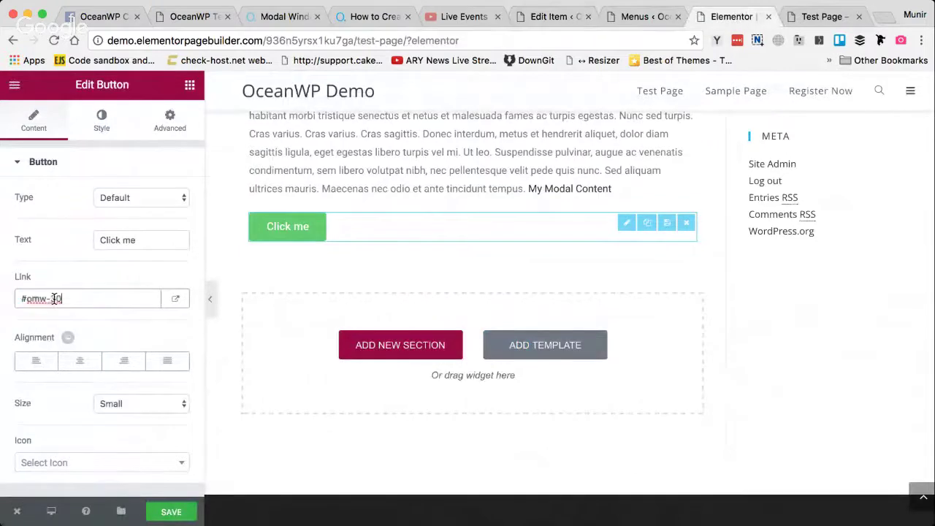
Copy the omw-open-modal link class from the modal's edit page and return to the Elementor editor
{"action": "left_click", "coordinate": [553, 18]}
{"action": "left_click", "coordinate": [760, 214]}
{"action": "key", "text": "ctrl+c"}
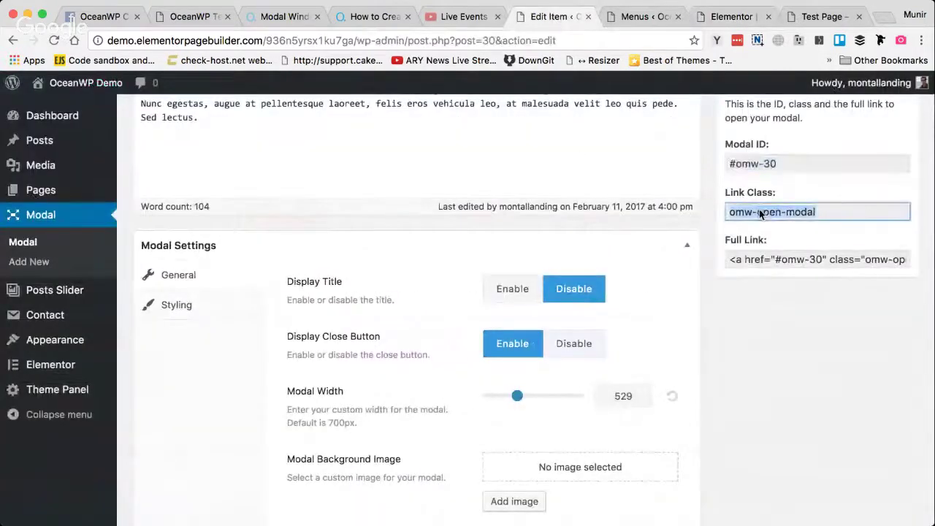
{"action": "left_click", "coordinate": [731, 15]}
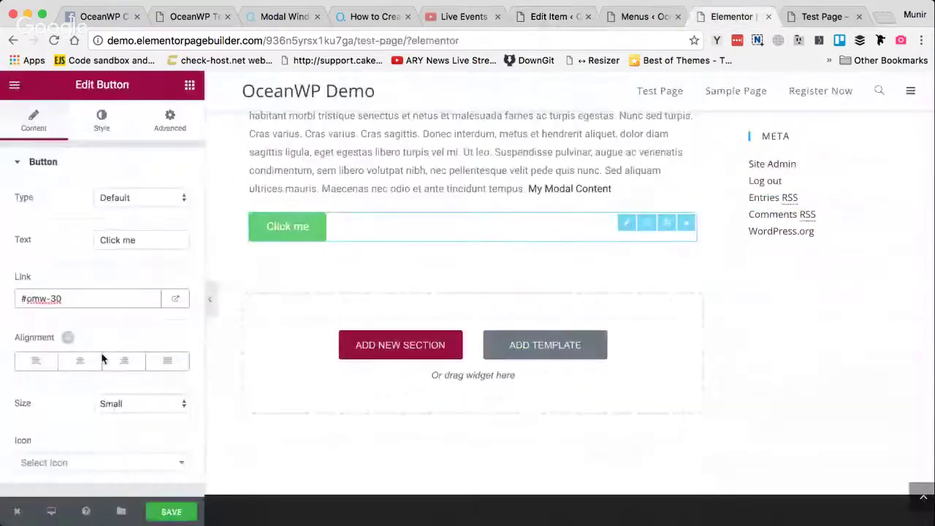
Paste omw-open-modal as the Click me button's CSS class and save the page
{"action": "left_click", "coordinate": [169, 119]}
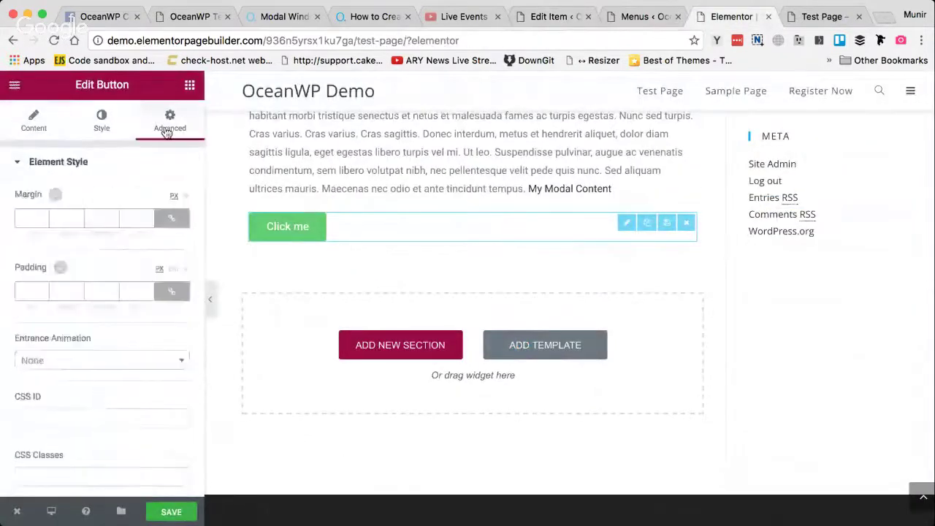
{"action": "scroll", "coordinate": [78, 373], "scroll_direction": "down", "scroll_amount": 3}
{"action": "left_click", "coordinate": [78, 373]}
{"action": "key", "text": "ctrl+v"}
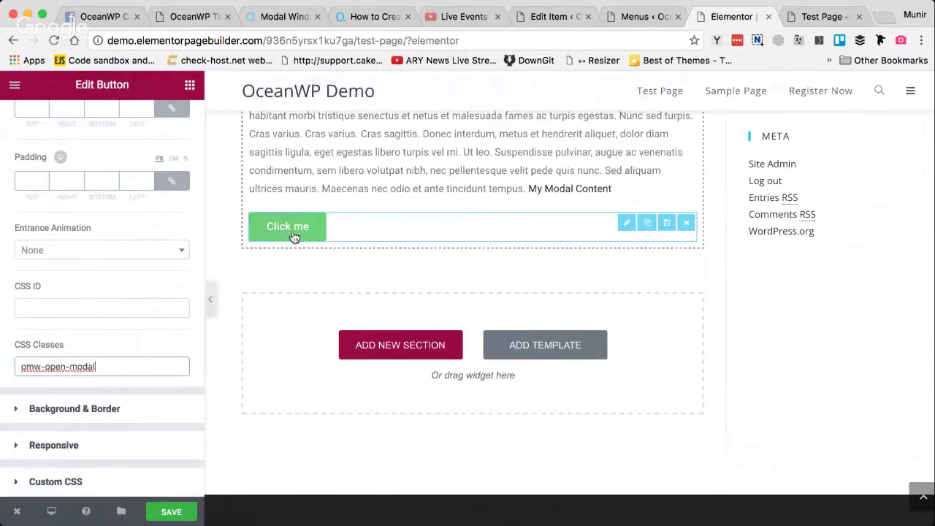
{"action": "left_click", "coordinate": [172, 511]}
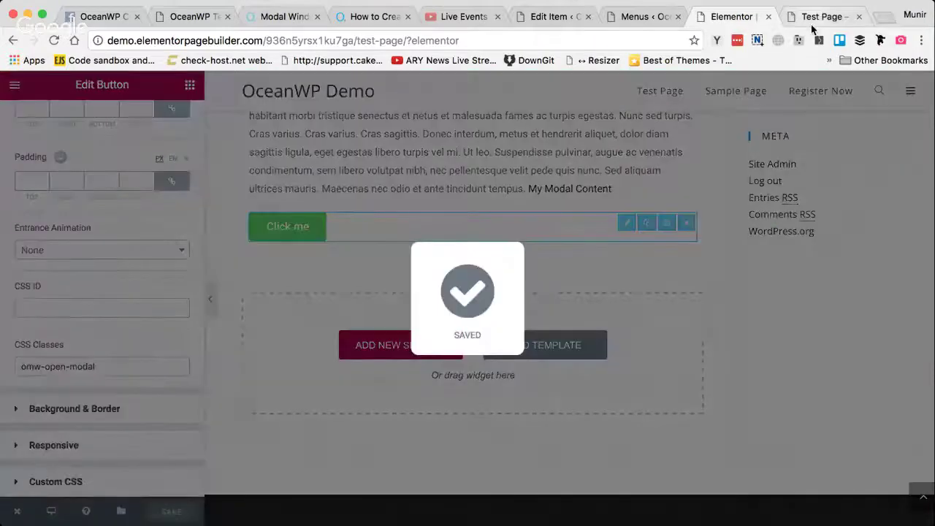
Reload the live Test Page, open the modal from the Click me button, and close it again
{"action": "left_click", "coordinate": [817, 17]}
{"action": "left_click", "coordinate": [53, 40]}
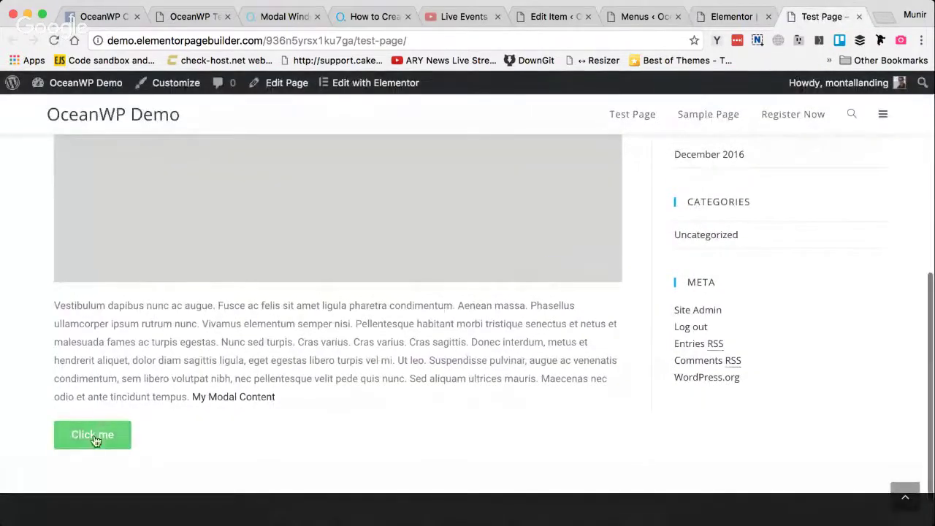
{"action": "left_click", "coordinate": [94, 439]}
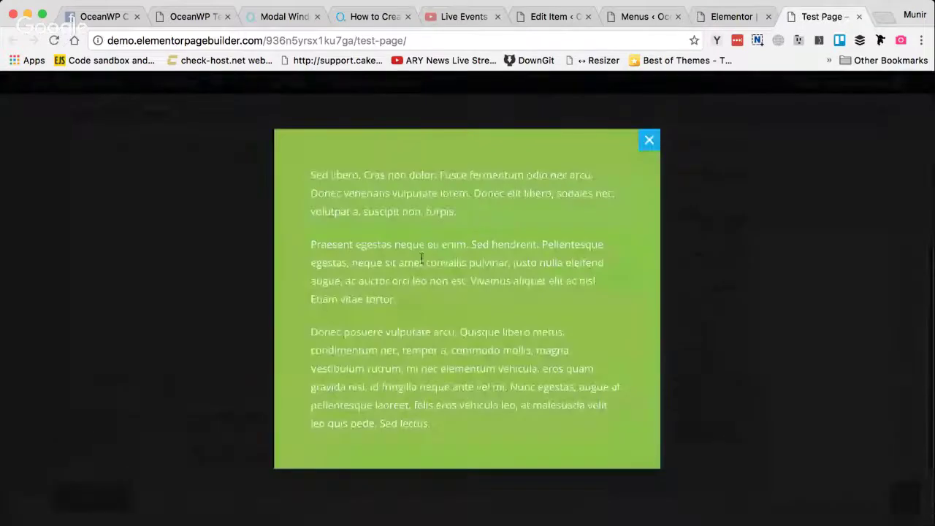
{"action": "left_click_drag", "start_coordinate": [361, 187], "coordinate": [465, 406]}
{"action": "left_click", "coordinate": [649, 141]}
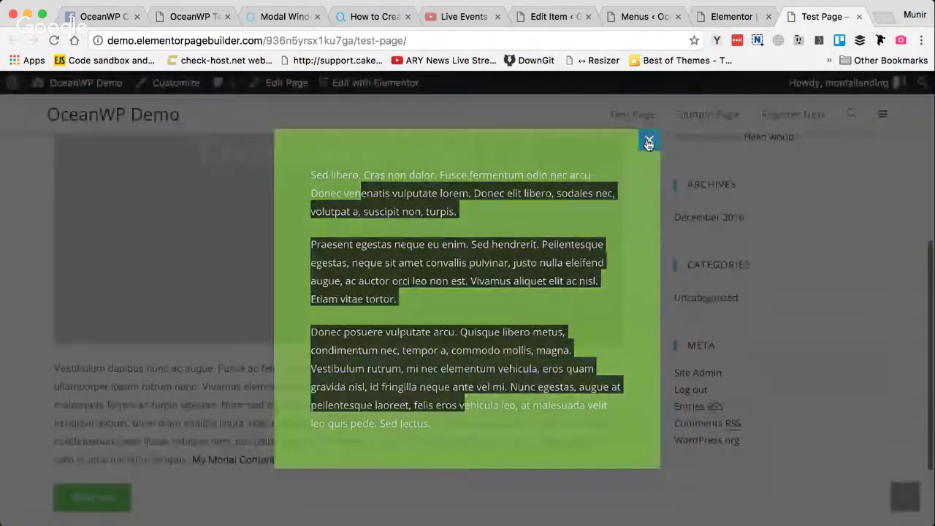
Look over the live Test Page's modal triggers: the placeholder image, text link, Click me button and Register Now menu item
{"action": "scroll", "coordinate": [434, 338], "scroll_direction": "up", "scroll_amount": 5}
{"action": "scroll", "coordinate": [436, 339], "scroll_direction": "down", "scroll_amount": 3}
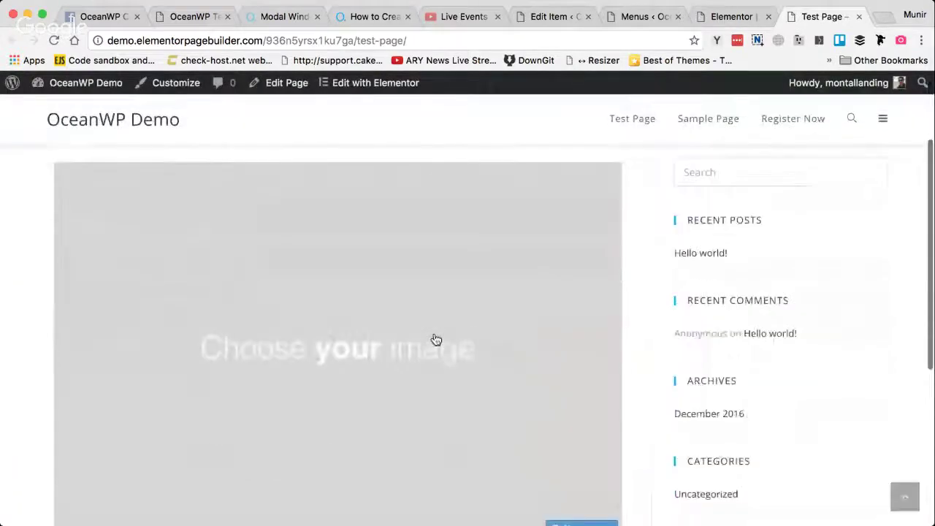
{"action": "scroll", "coordinate": [436, 340], "scroll_direction": "down", "scroll_amount": 5}
{"action": "scroll", "coordinate": [495, 305], "scroll_direction": "up", "scroll_amount": 5}
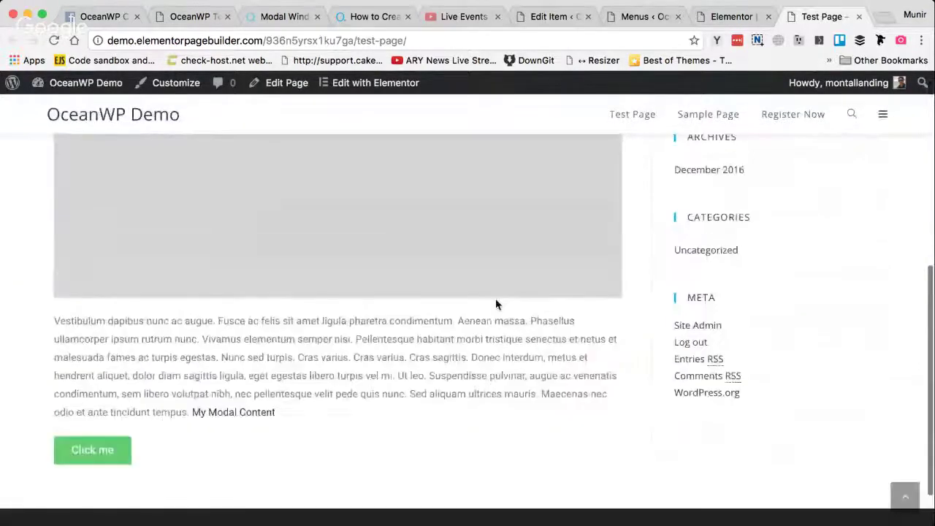
{"action": "scroll", "coordinate": [484, 305], "scroll_direction": "down", "scroll_amount": 4}
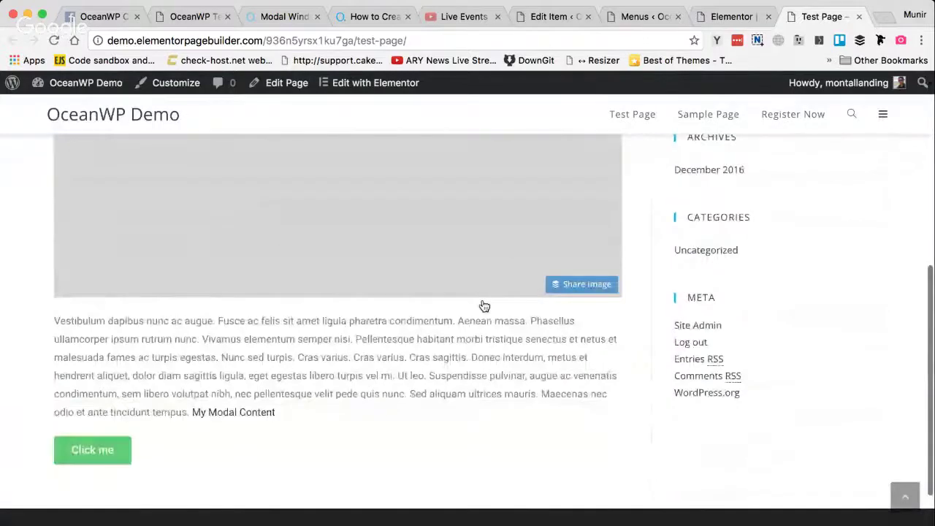
{"action": "scroll", "coordinate": [485, 305], "scroll_direction": "down", "scroll_amount": 2}
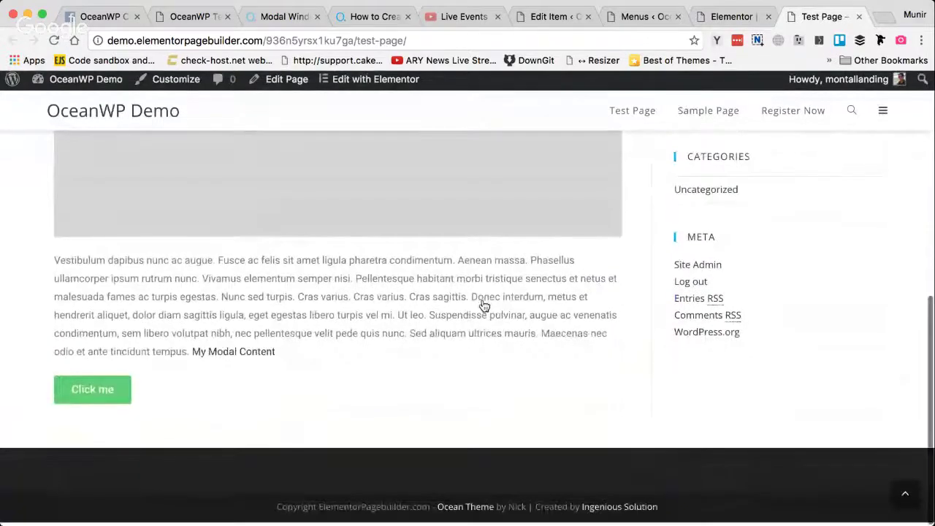
{"action": "scroll", "coordinate": [484, 305], "scroll_direction": "up", "scroll_amount": 7}
{"action": "scroll", "coordinate": [484, 306], "scroll_direction": "down", "scroll_amount": 2}
{"action": "scroll", "coordinate": [484, 305], "scroll_direction": "down", "scroll_amount": 5}
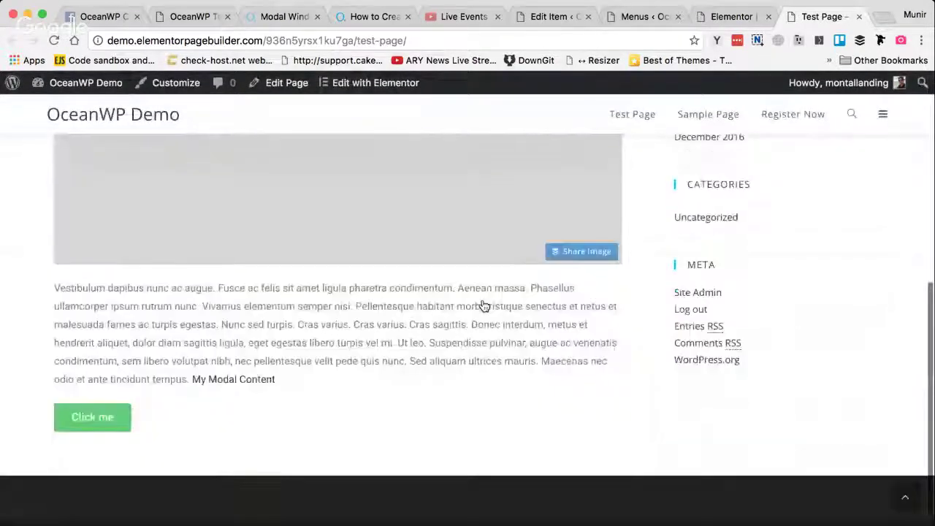
{"action": "scroll", "coordinate": [485, 305], "scroll_direction": "up", "scroll_amount": 5}
{"action": "scroll", "coordinate": [484, 306], "scroll_direction": "up", "scroll_amount": 2}
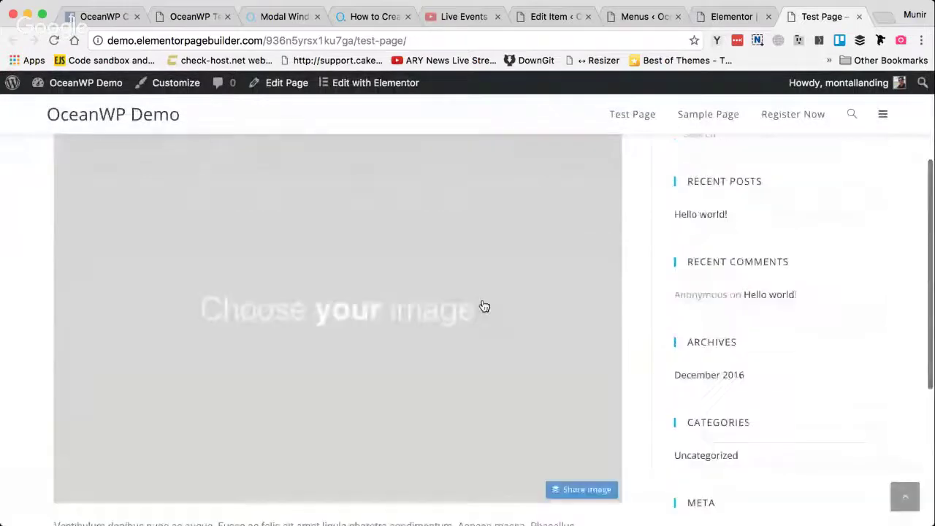
{"action": "scroll", "coordinate": [484, 306], "scroll_direction": "up", "scroll_amount": 3}
{"action": "scroll", "coordinate": [484, 305], "scroll_direction": "down", "scroll_amount": 3}
{"action": "scroll", "coordinate": [485, 306], "scroll_direction": "down", "scroll_amount": 5}
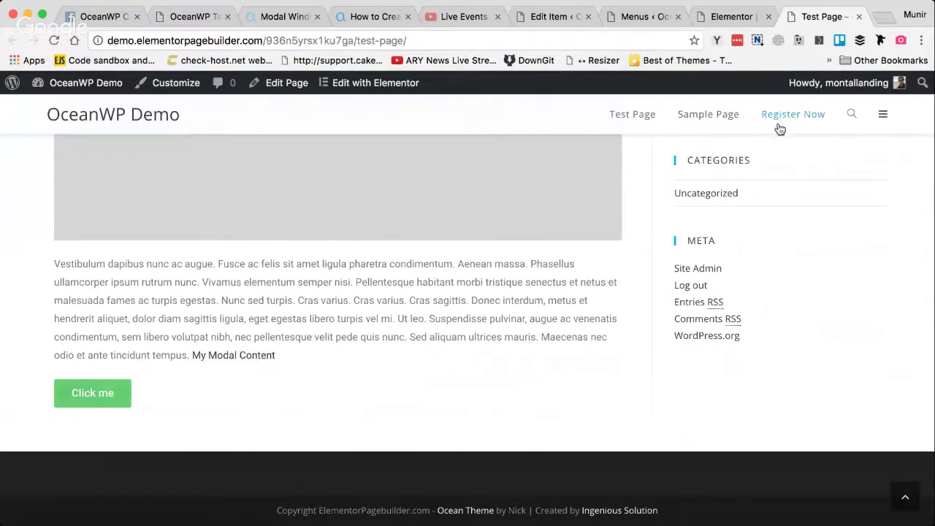
Review the article's instructions for placing the modal link and the Modal ID and Link Class on the modal's edit page
{"action": "left_click", "coordinate": [358, 18]}
{"action": "scroll", "coordinate": [520, 274], "scroll_direction": "down", "scroll_amount": 2}
{"action": "scroll", "coordinate": [520, 274], "scroll_direction": "up", "scroll_amount": 10}
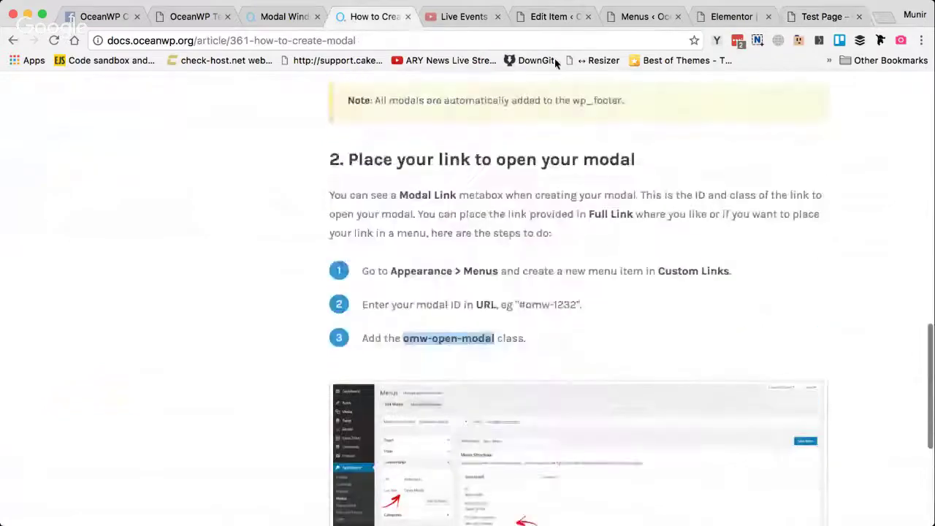
{"action": "left_click", "coordinate": [553, 16]}
{"action": "left_click", "coordinate": [767, 187]}
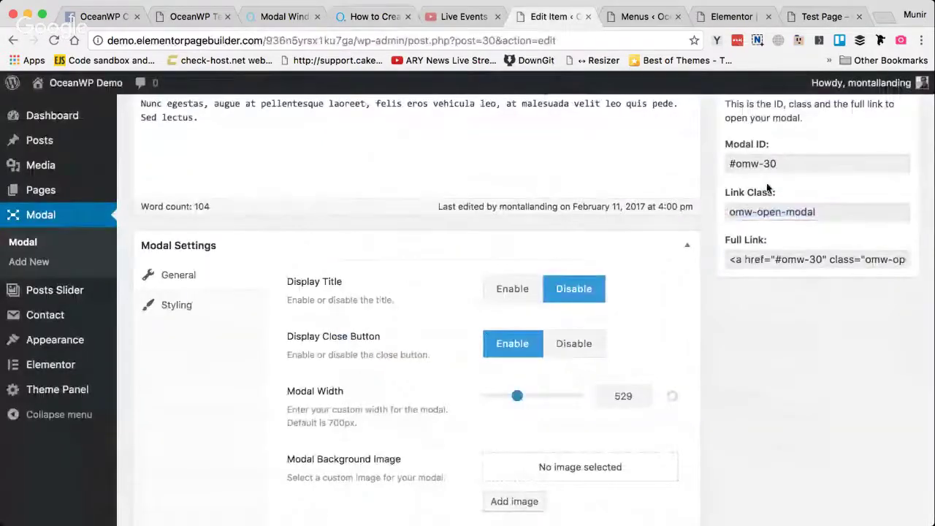
{"action": "left_click", "coordinate": [825, 163]}
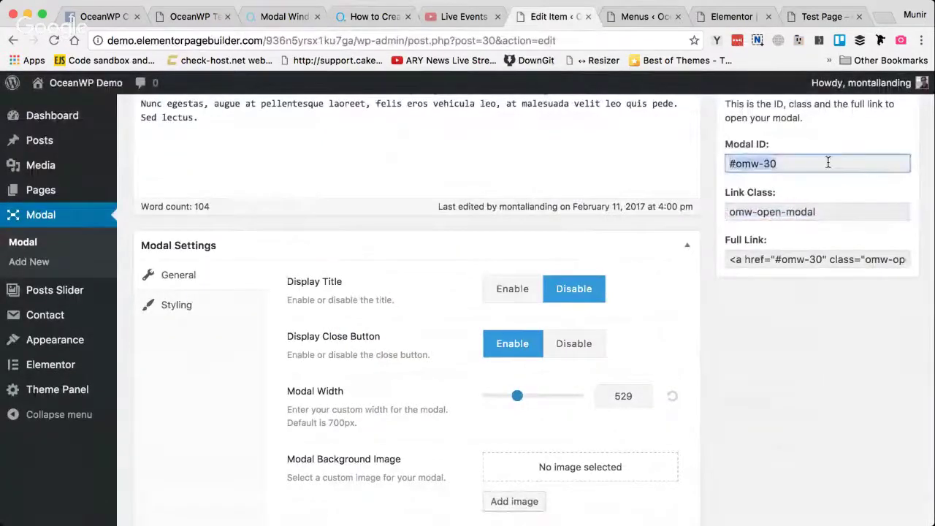
{"action": "left_click", "coordinate": [812, 212]}
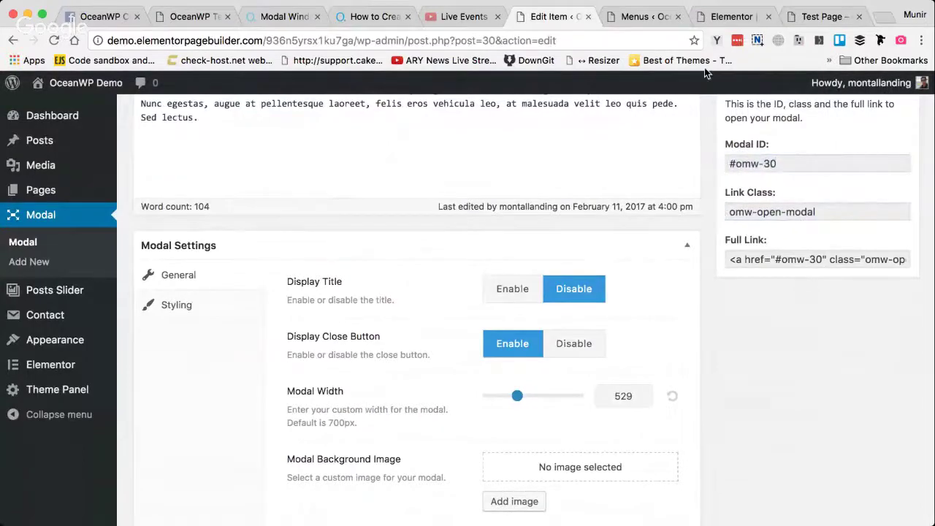
Return to the Elementor editor and look over the Test Page's placeholder image and Click me button
{"action": "left_click", "coordinate": [723, 16]}
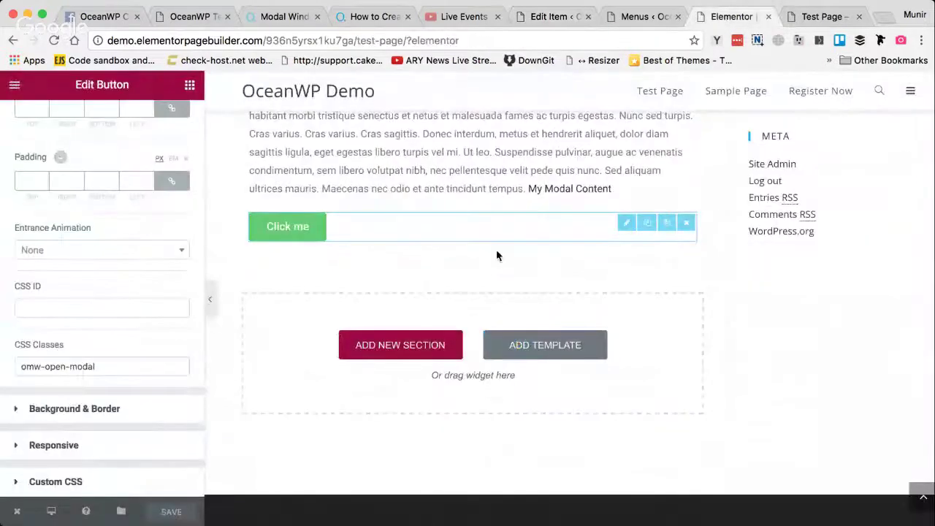
{"action": "scroll", "coordinate": [238, 159], "scroll_direction": "up", "scroll_amount": 7}
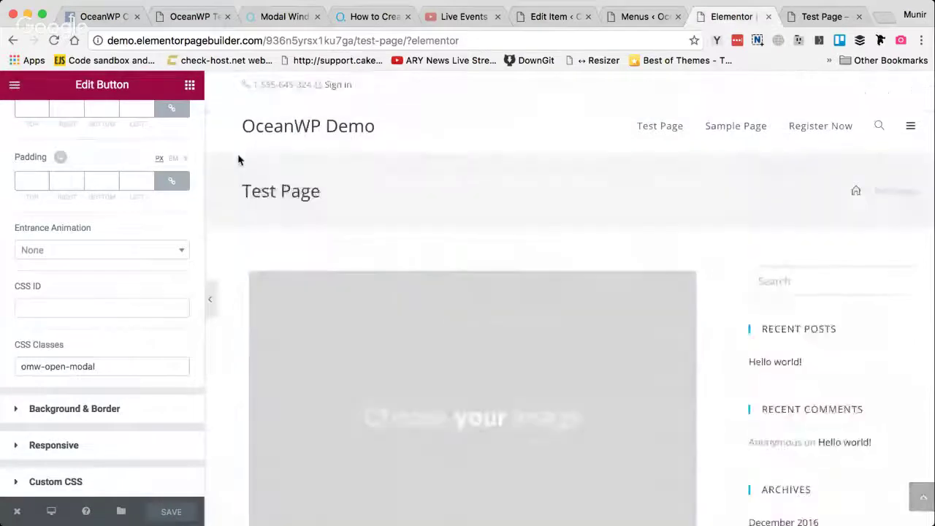
{"action": "scroll", "coordinate": [241, 241], "scroll_direction": "down", "scroll_amount": 6}
{"action": "scroll", "coordinate": [329, 219], "scroll_direction": "down", "scroll_amount": 3}
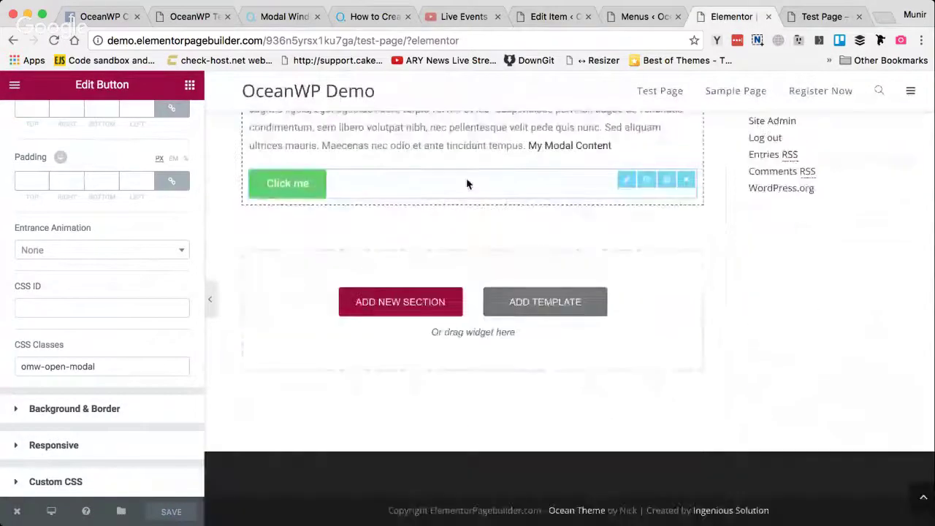
{"action": "scroll", "coordinate": [466, 178], "scroll_direction": "up", "scroll_amount": 8}
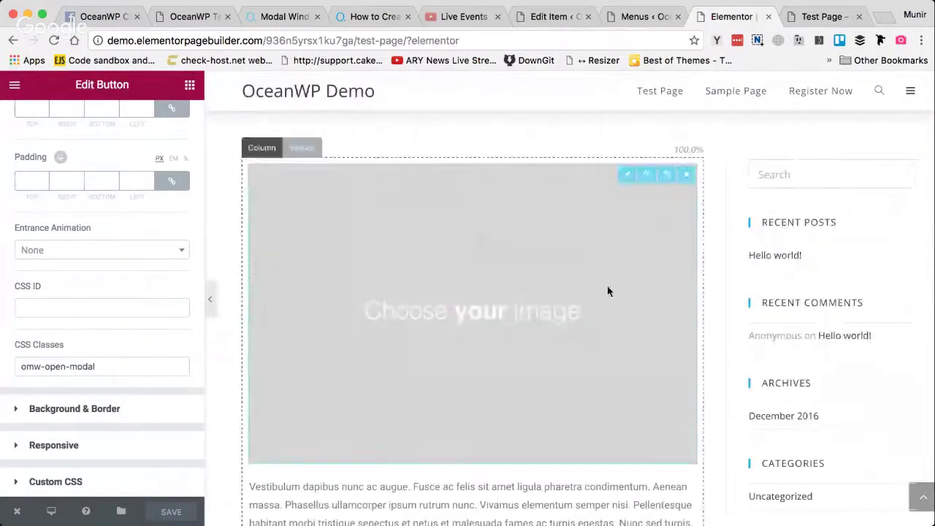
{"action": "scroll", "coordinate": [480, 334], "scroll_direction": "down", "scroll_amount": 6}
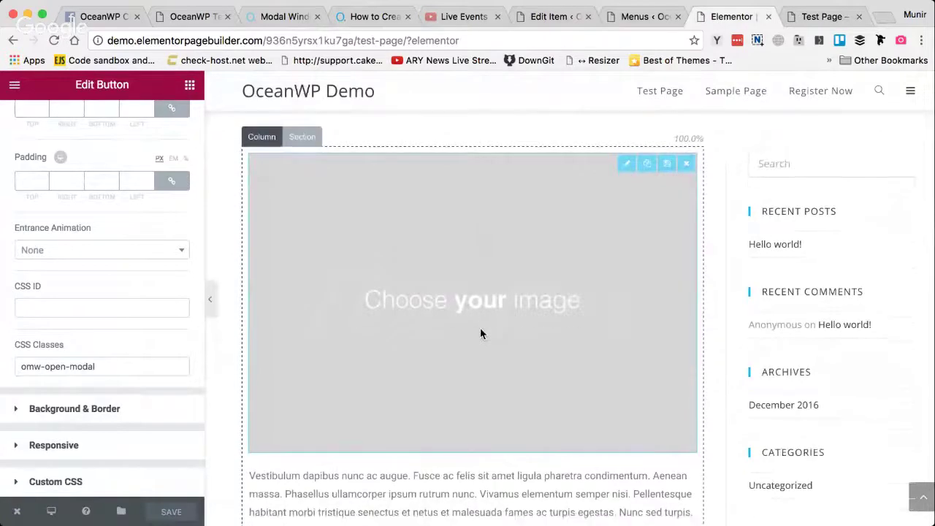
Revisit the How to Create Modal article's modal screenshot and its section on placing the link
{"action": "left_click", "coordinate": [374, 16]}
{"action": "scroll", "coordinate": [361, 263], "scroll_direction": "up", "scroll_amount": 3}
{"action": "scroll", "coordinate": [361, 263], "scroll_direction": "up", "scroll_amount": 1}
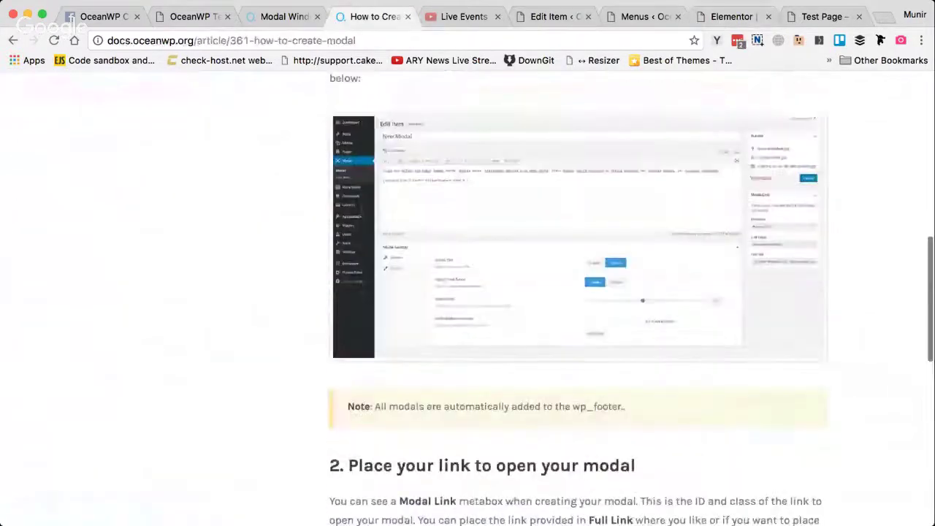
{"action": "scroll", "coordinate": [361, 215], "scroll_direction": "down", "scroll_amount": 5}
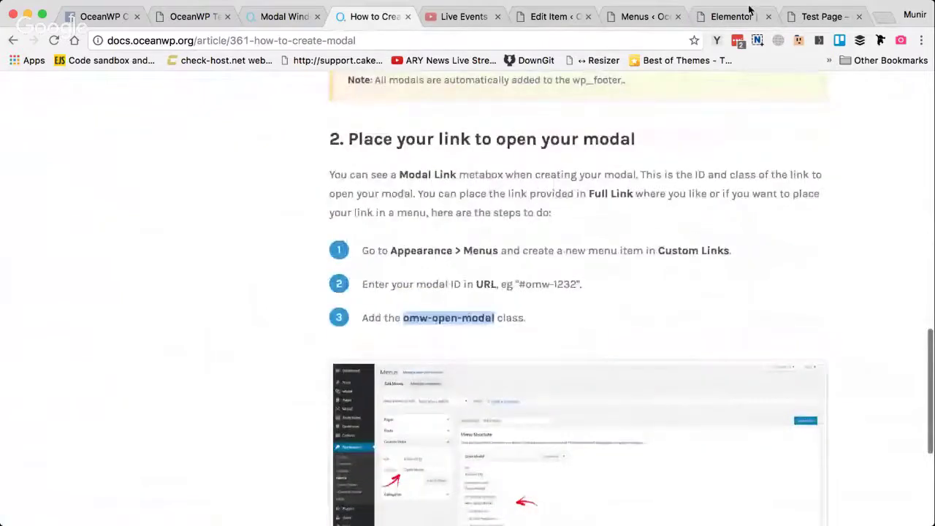
Return to the Elementor editor, hide the editing panel, and preview the Test Page from image to button
{"action": "left_click", "coordinate": [749, 10]}
{"action": "scroll", "coordinate": [439, 181], "scroll_direction": "up", "scroll_amount": 5}
{"action": "scroll", "coordinate": [439, 181], "scroll_direction": "up", "scroll_amount": 2}
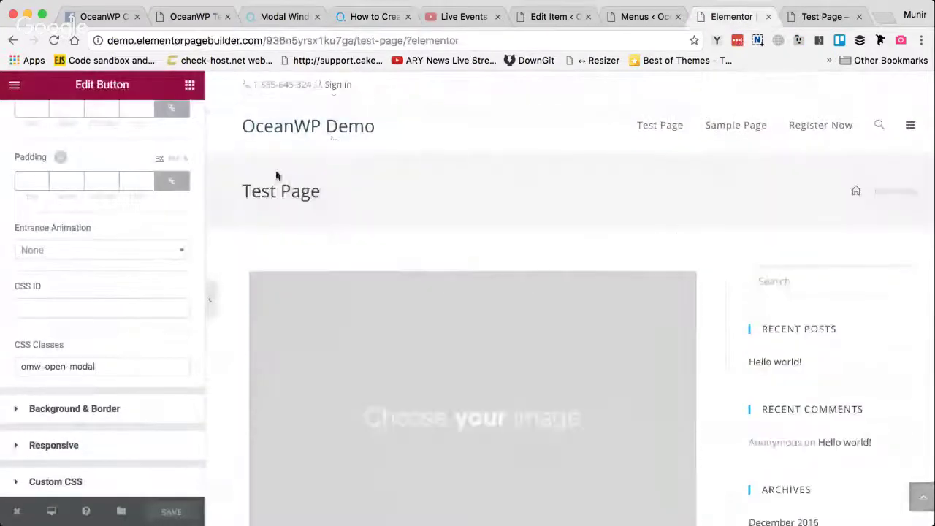
{"action": "scroll", "coordinate": [375, 192], "scroll_direction": "down", "scroll_amount": 1}
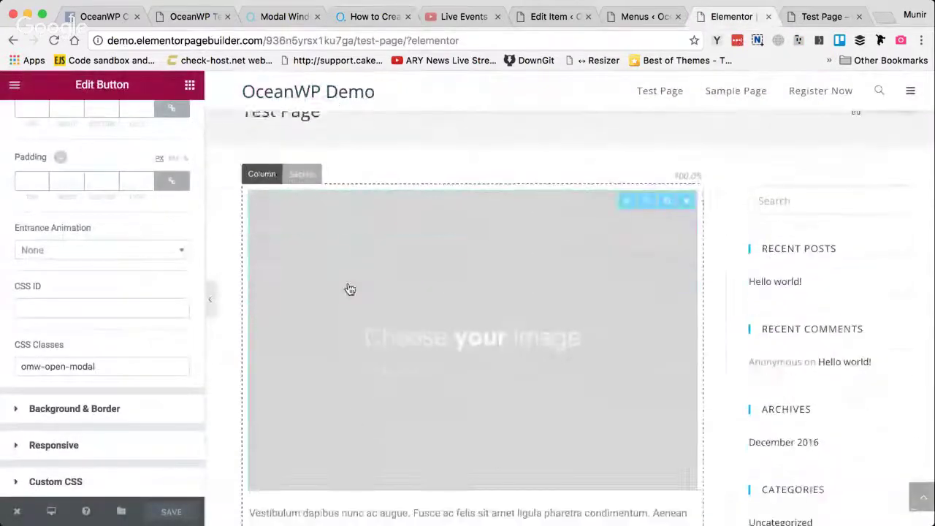
{"action": "left_click", "coordinate": [212, 301]}
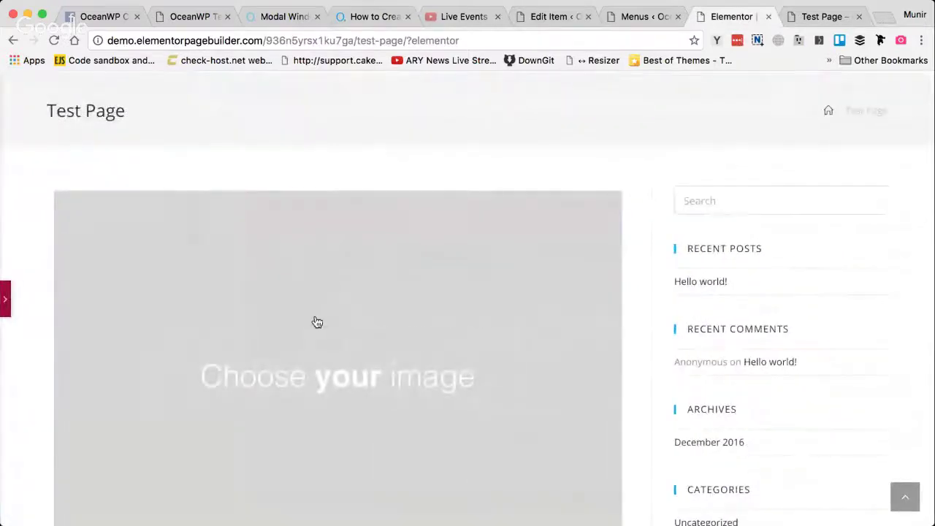
{"action": "scroll", "coordinate": [315, 321], "scroll_direction": "down", "scroll_amount": 5}
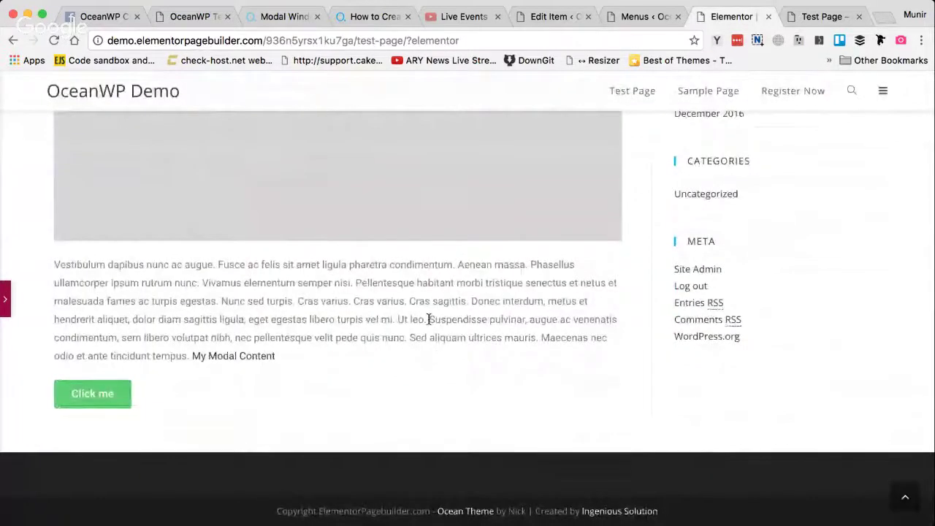
{"action": "scroll", "coordinate": [429, 319], "scroll_direction": "up", "scroll_amount": 5}
{"action": "scroll", "coordinate": [430, 321], "scroll_direction": "down", "scroll_amount": 2}
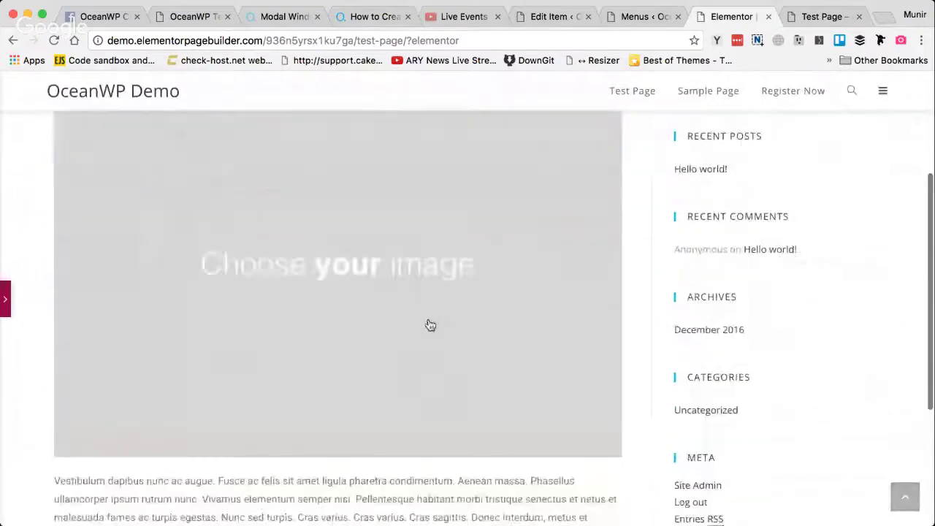
{"action": "scroll", "coordinate": [430, 324], "scroll_direction": "down", "scroll_amount": 3}
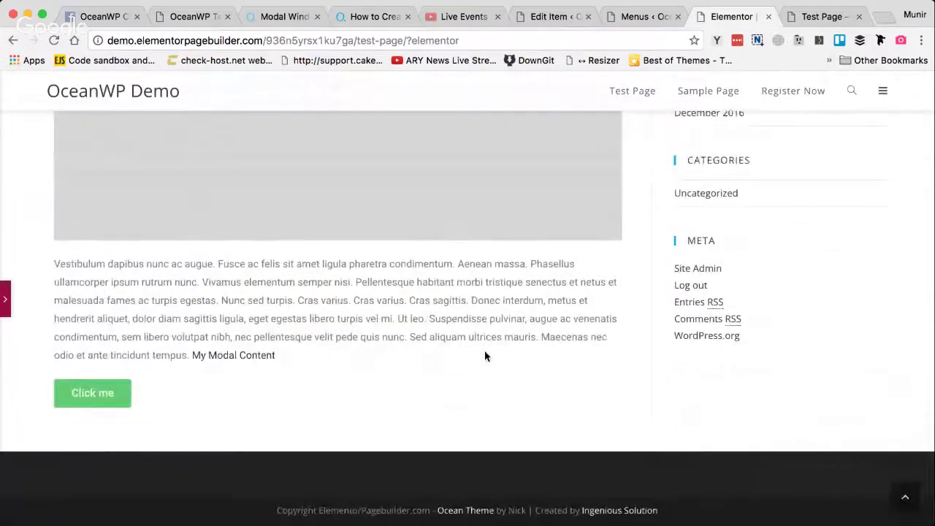